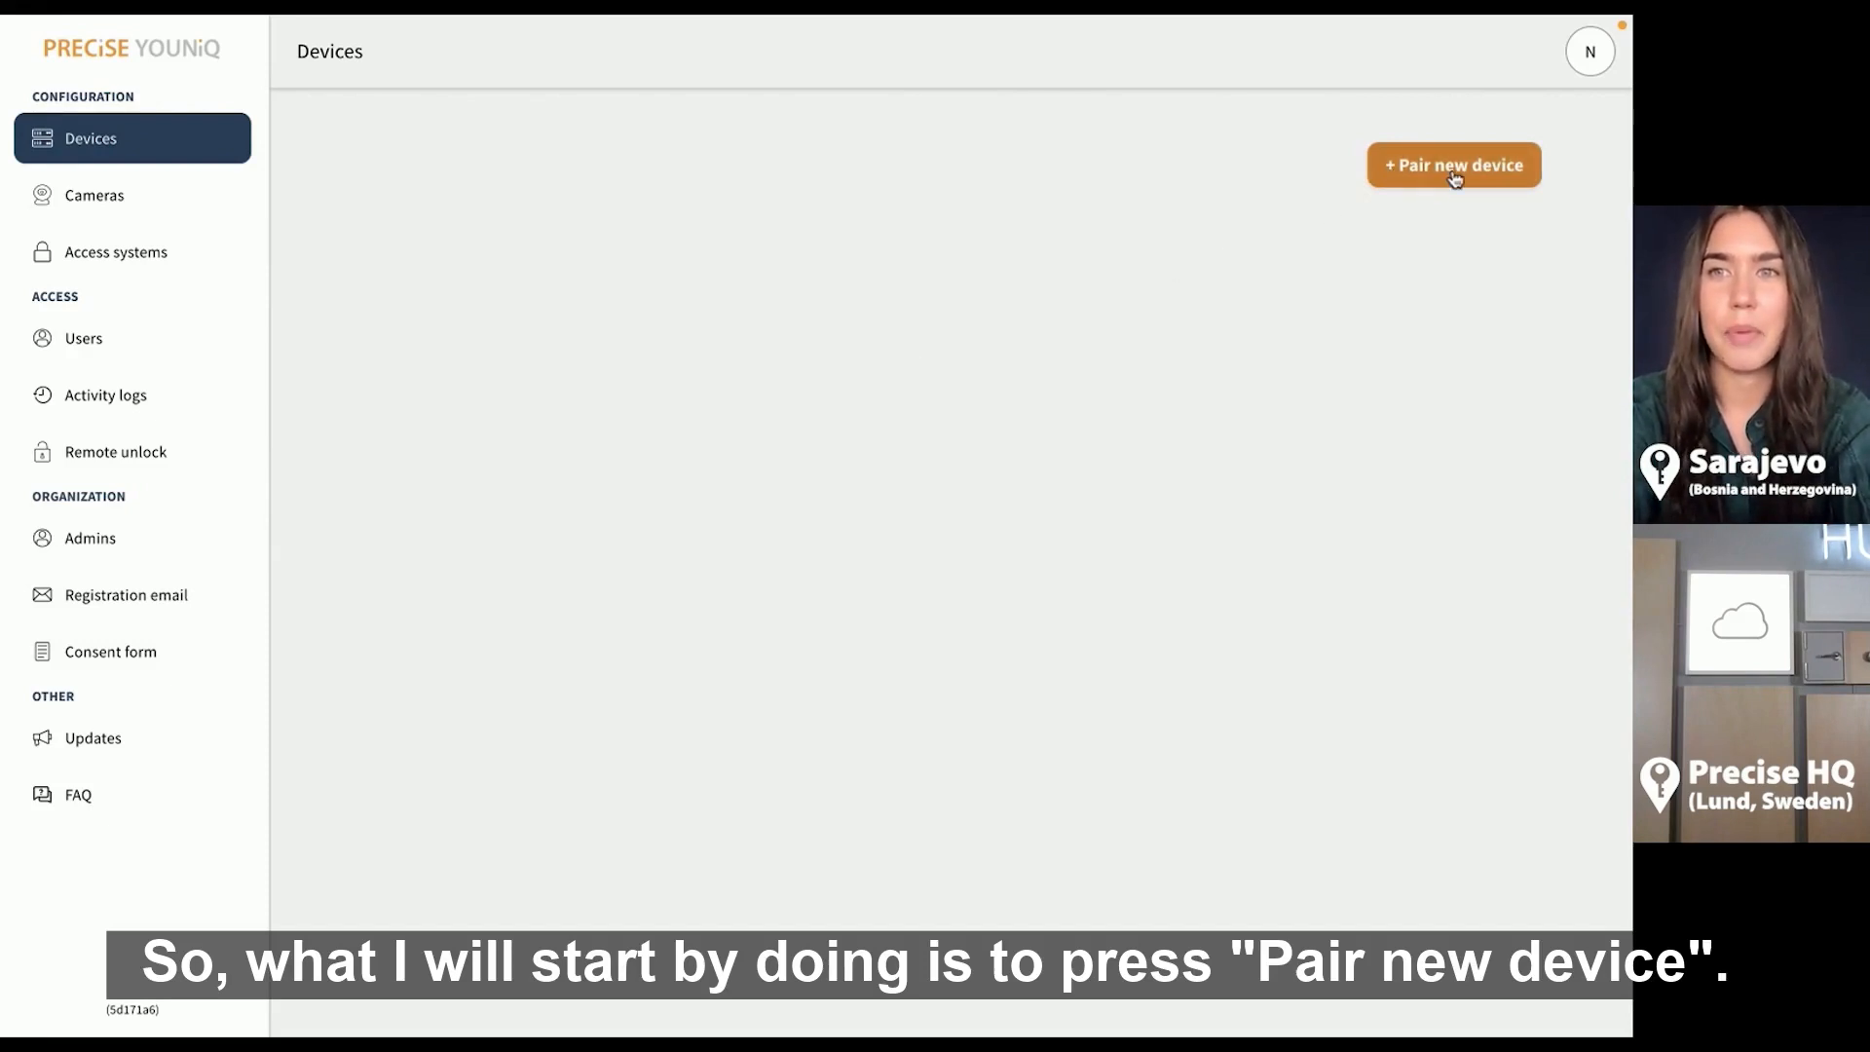
# Pair a new device named 'Lund device' using the device secret pasted from the hardware label
pyautogui.click(1483, 176)
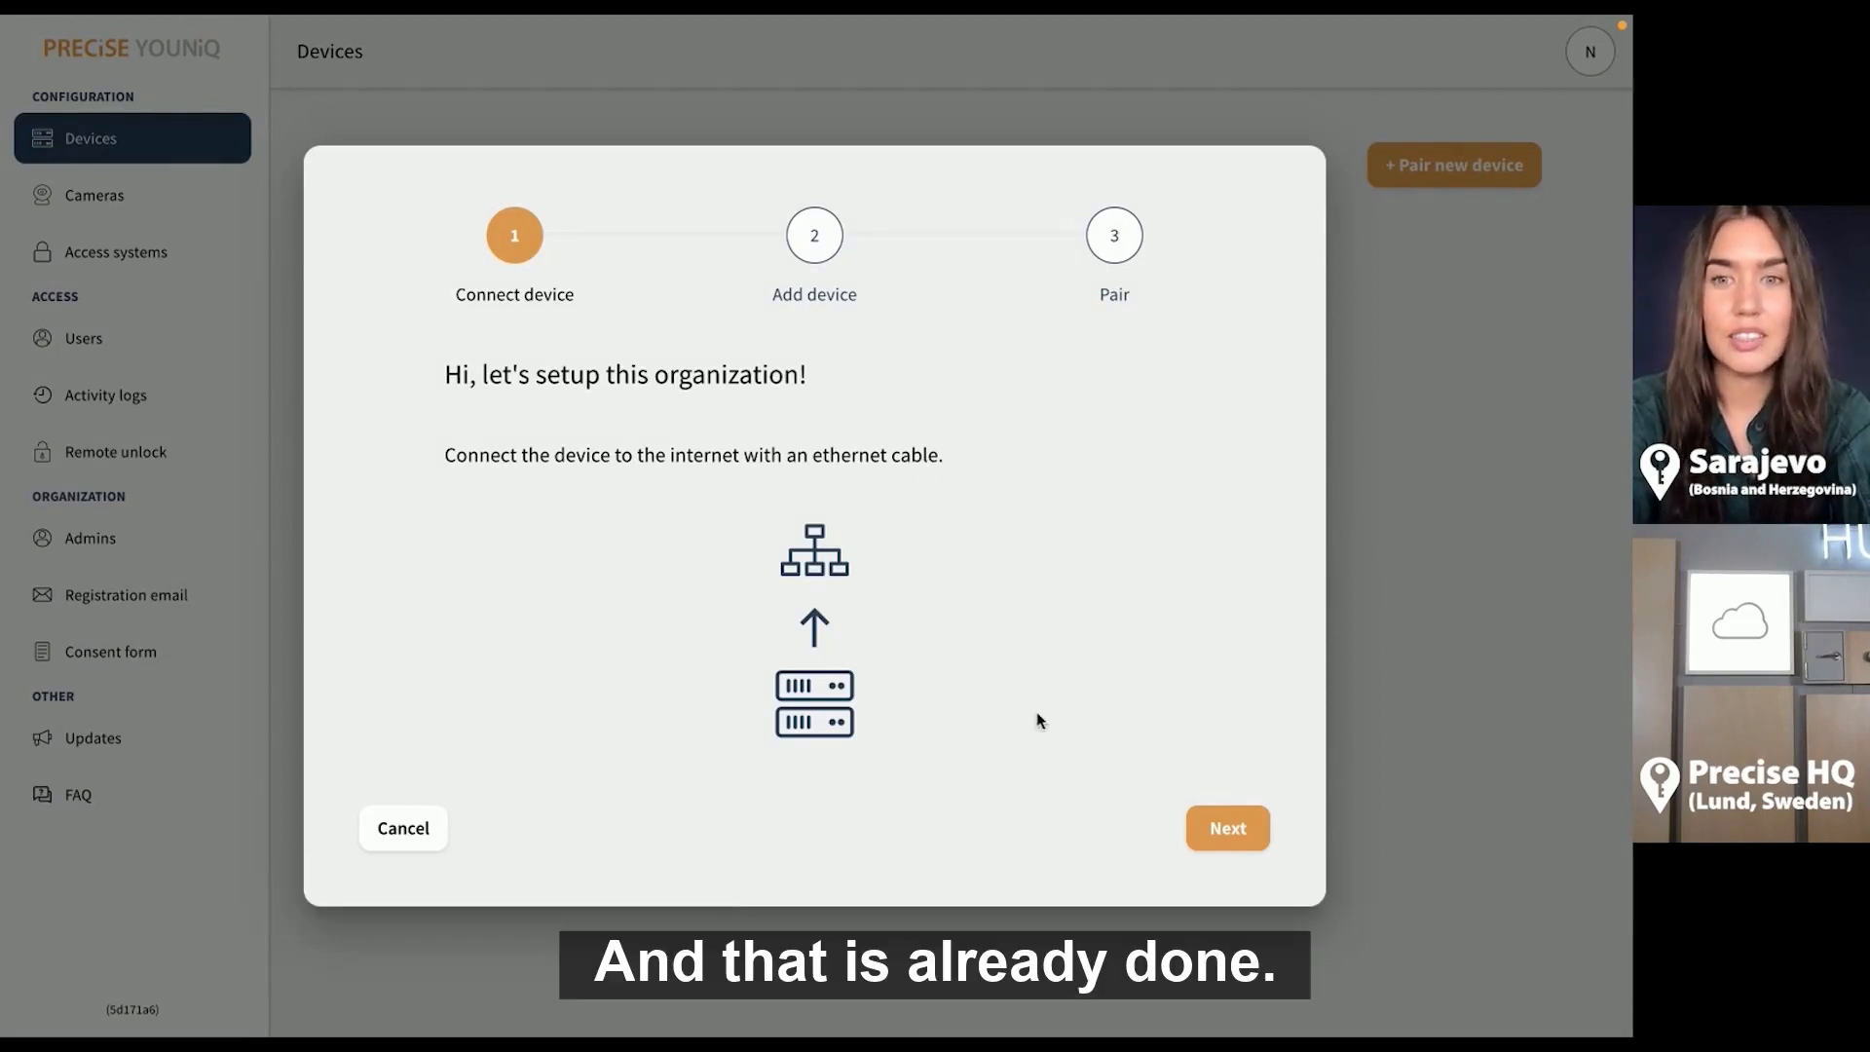
pyautogui.click(1237, 840)
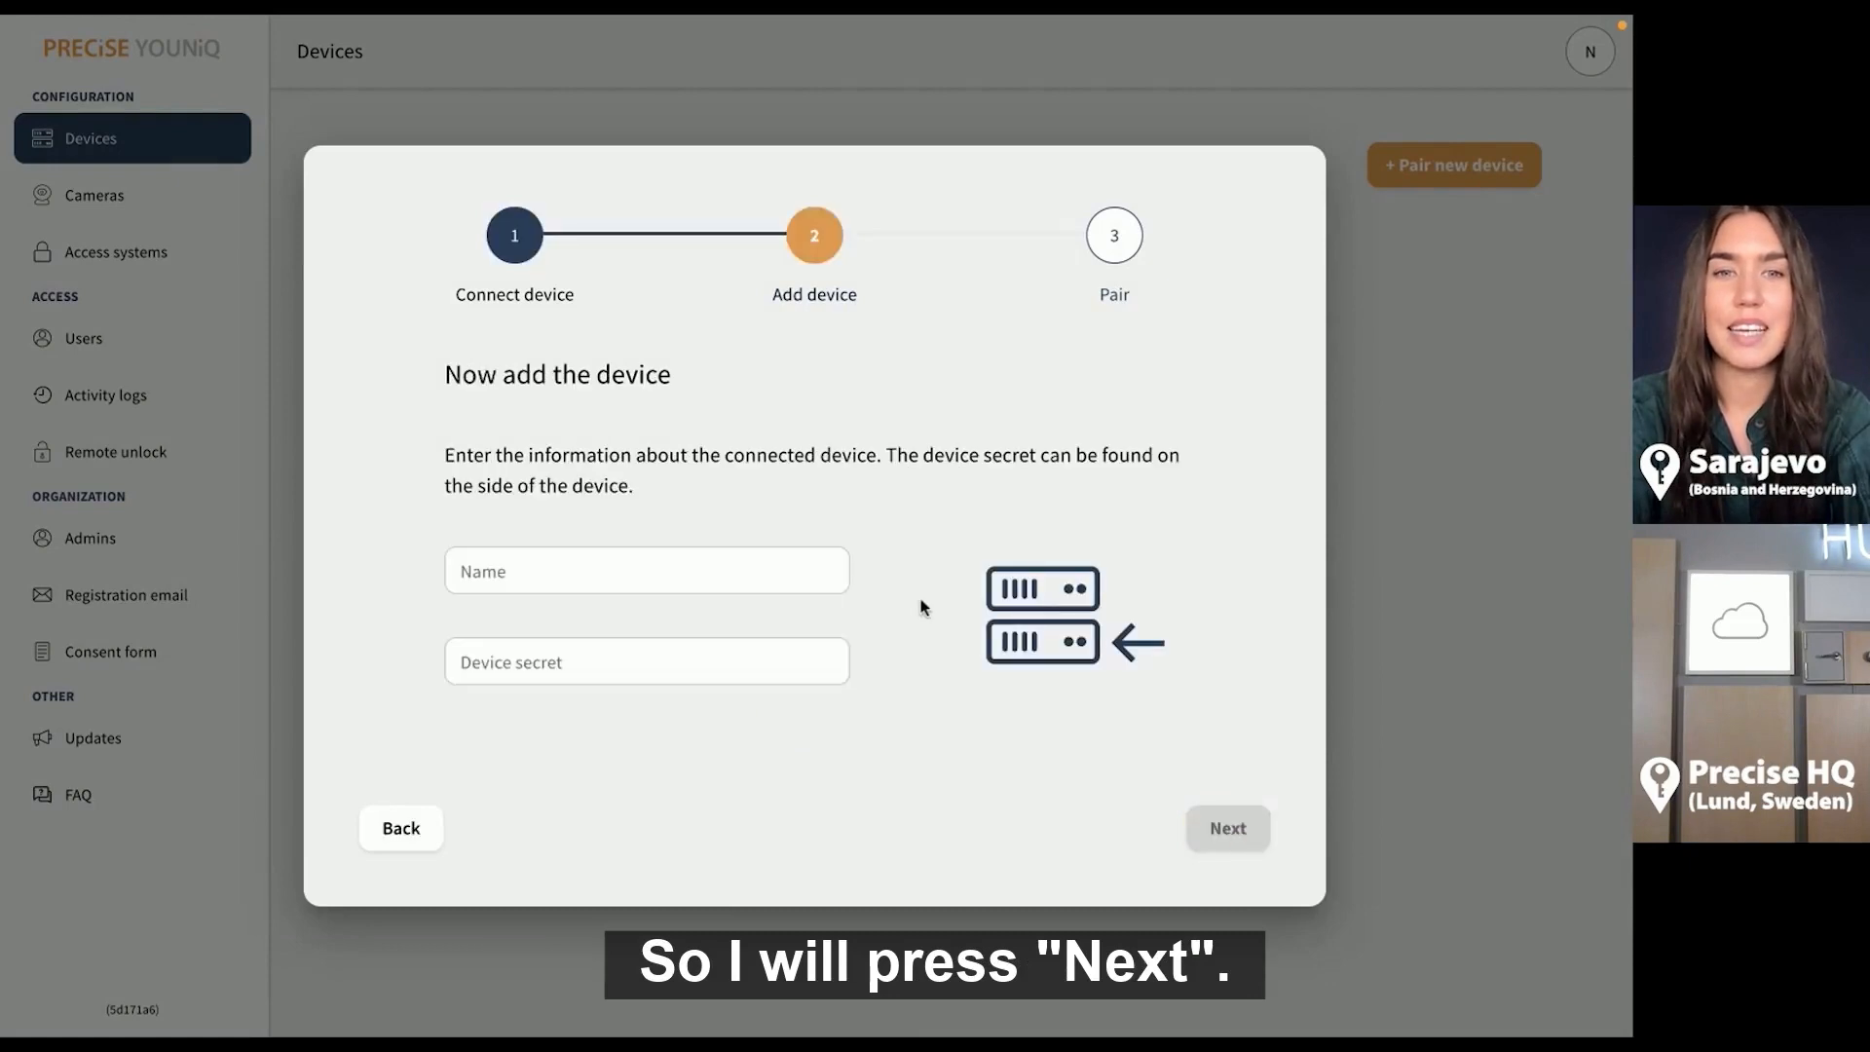
pyautogui.click(781, 573)
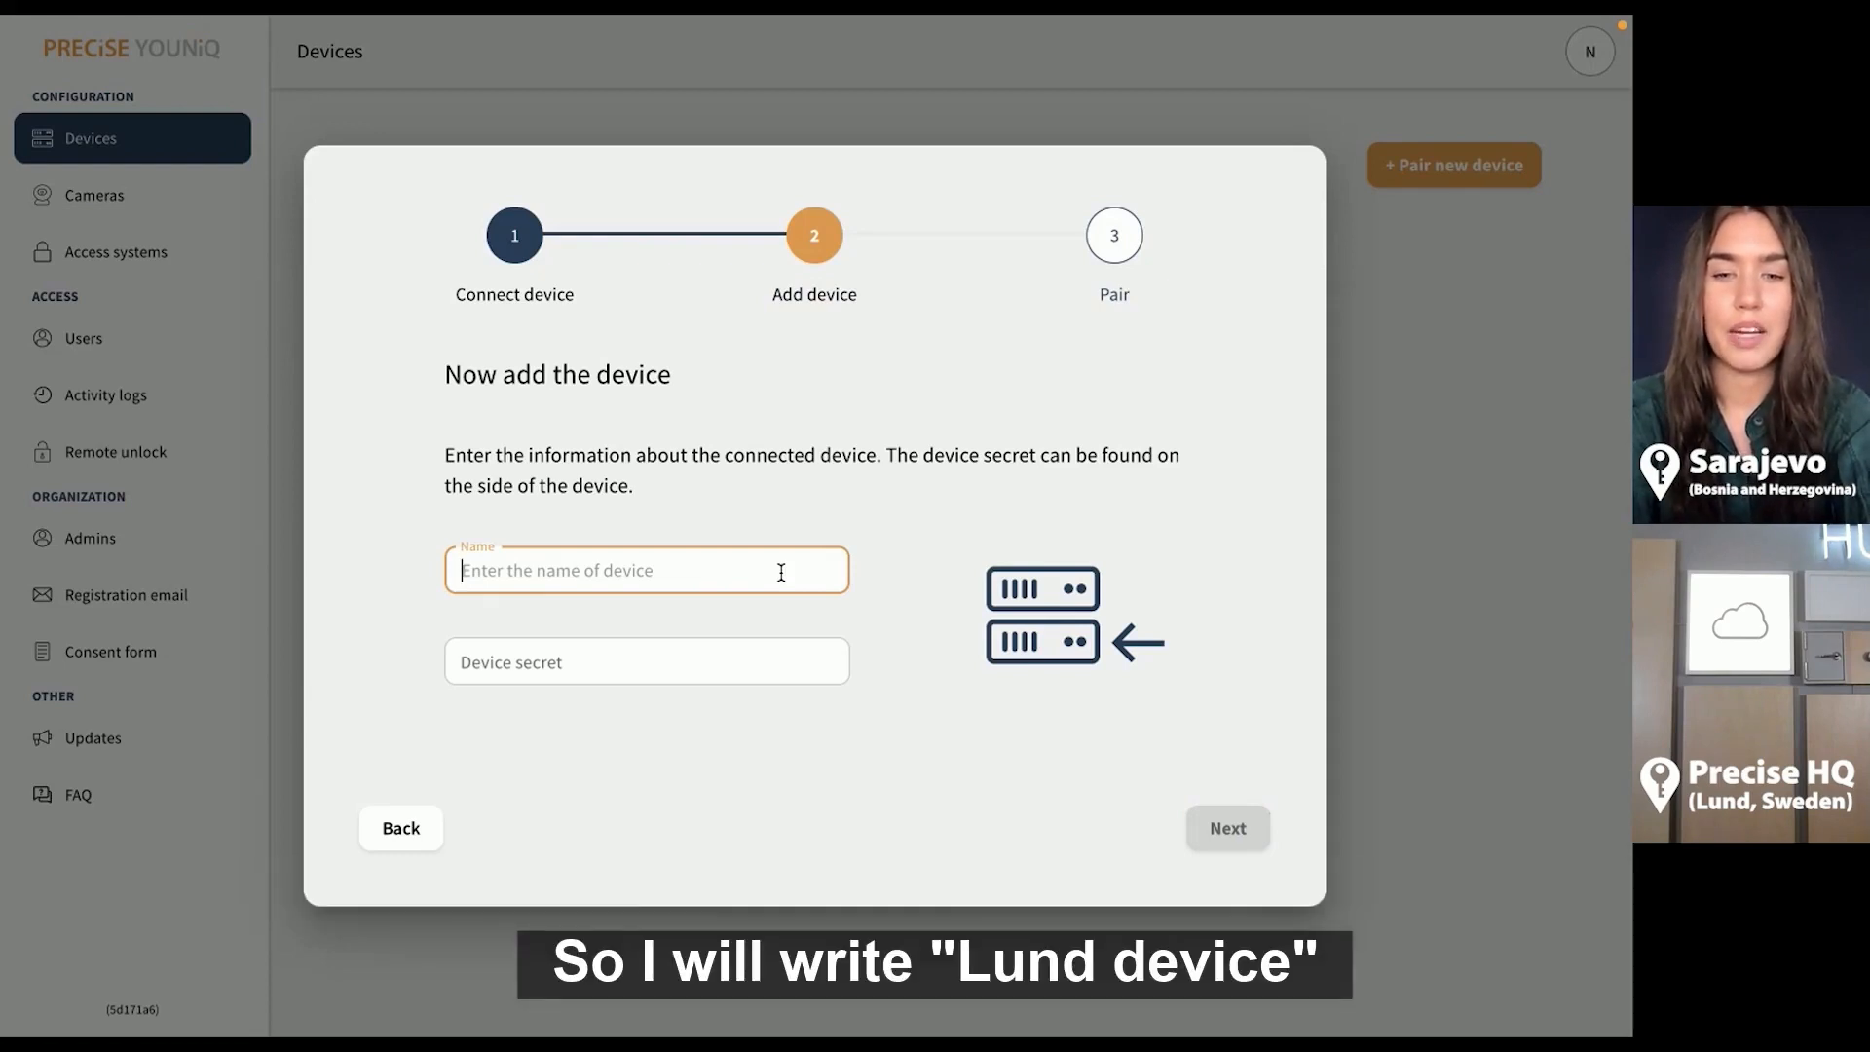
pyautogui.write('Lund devi')
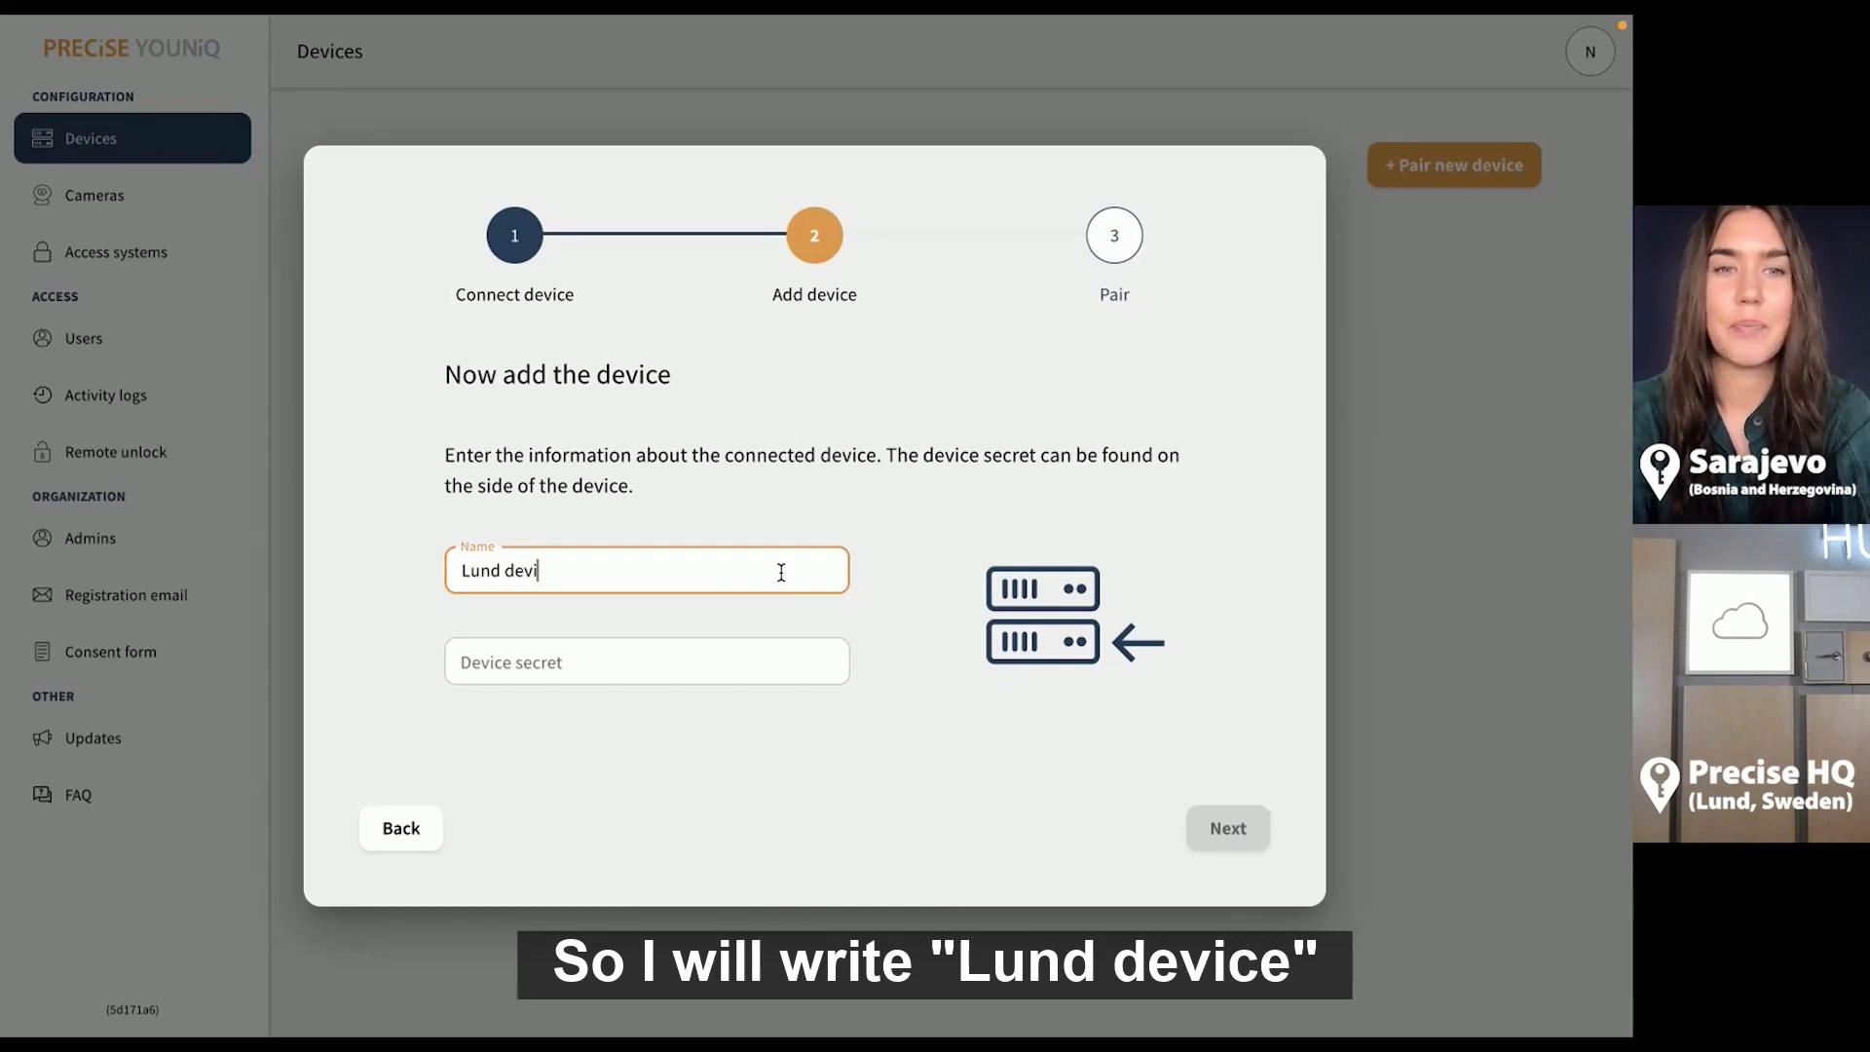
pyautogui.write('ce')
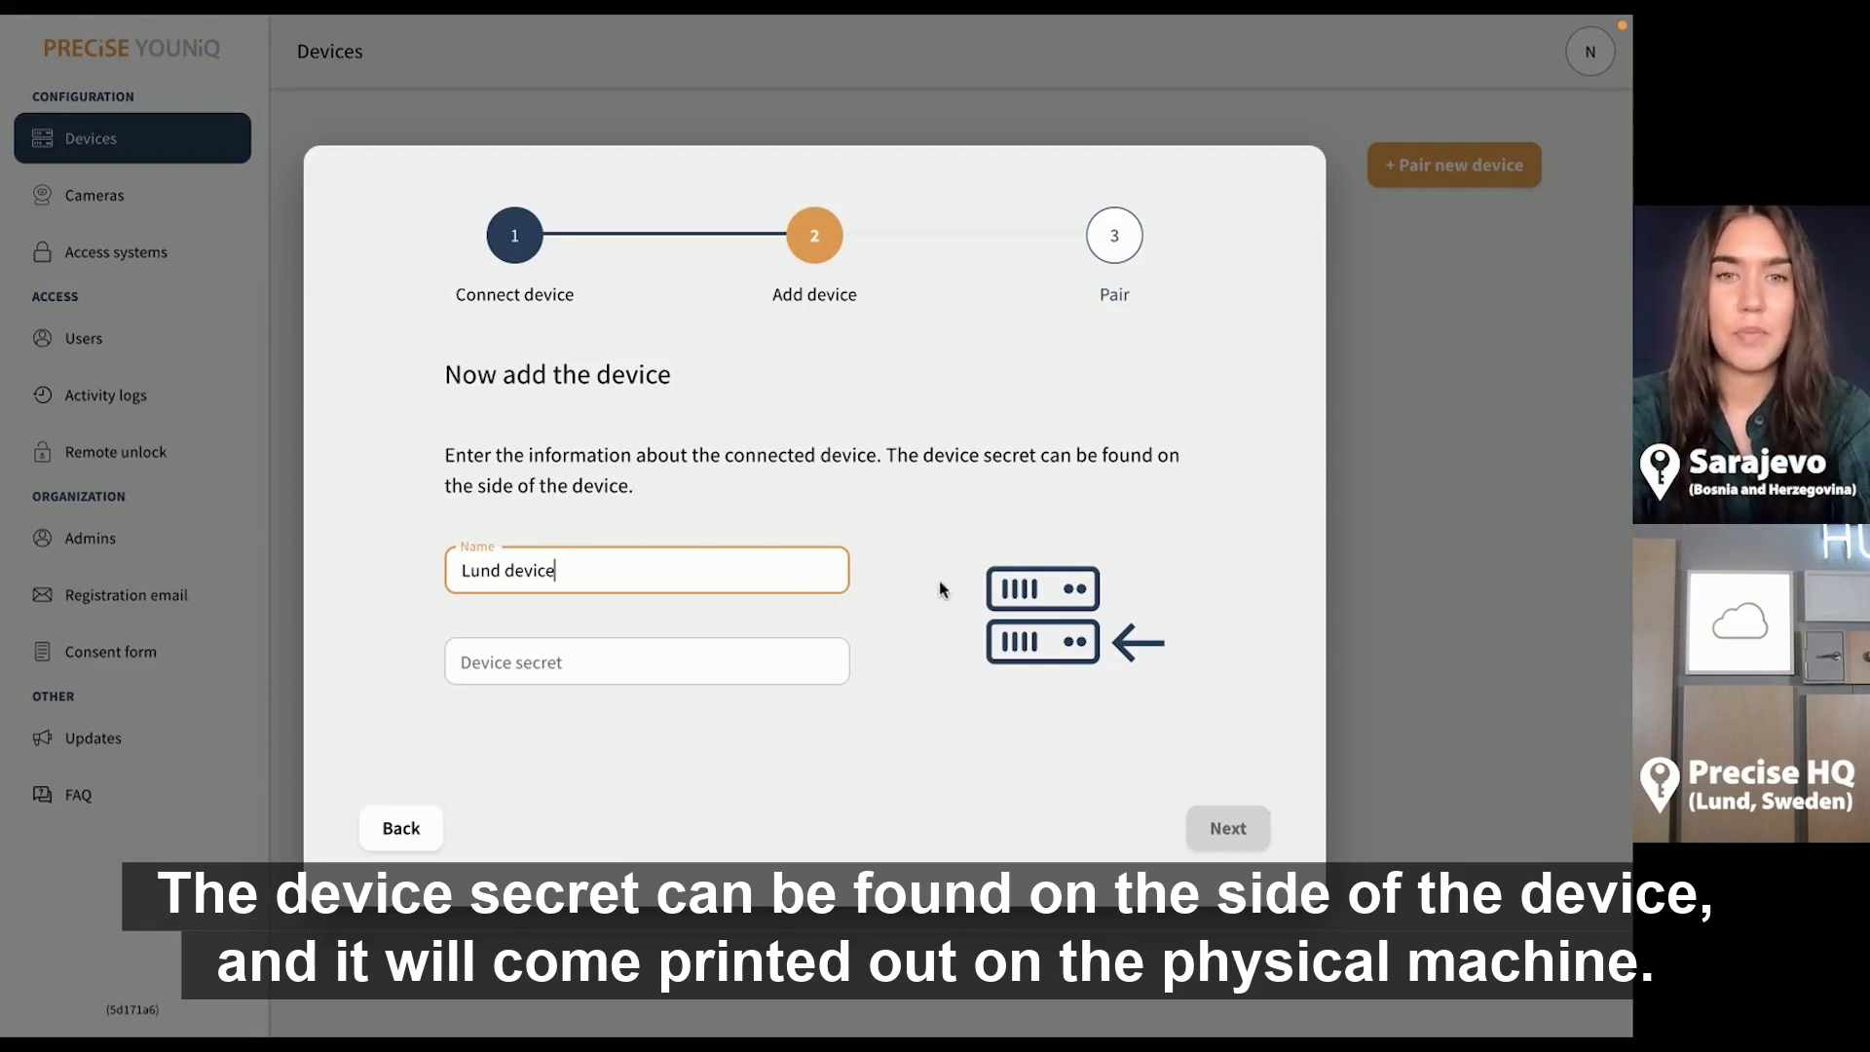
pyautogui.click(769, 659)
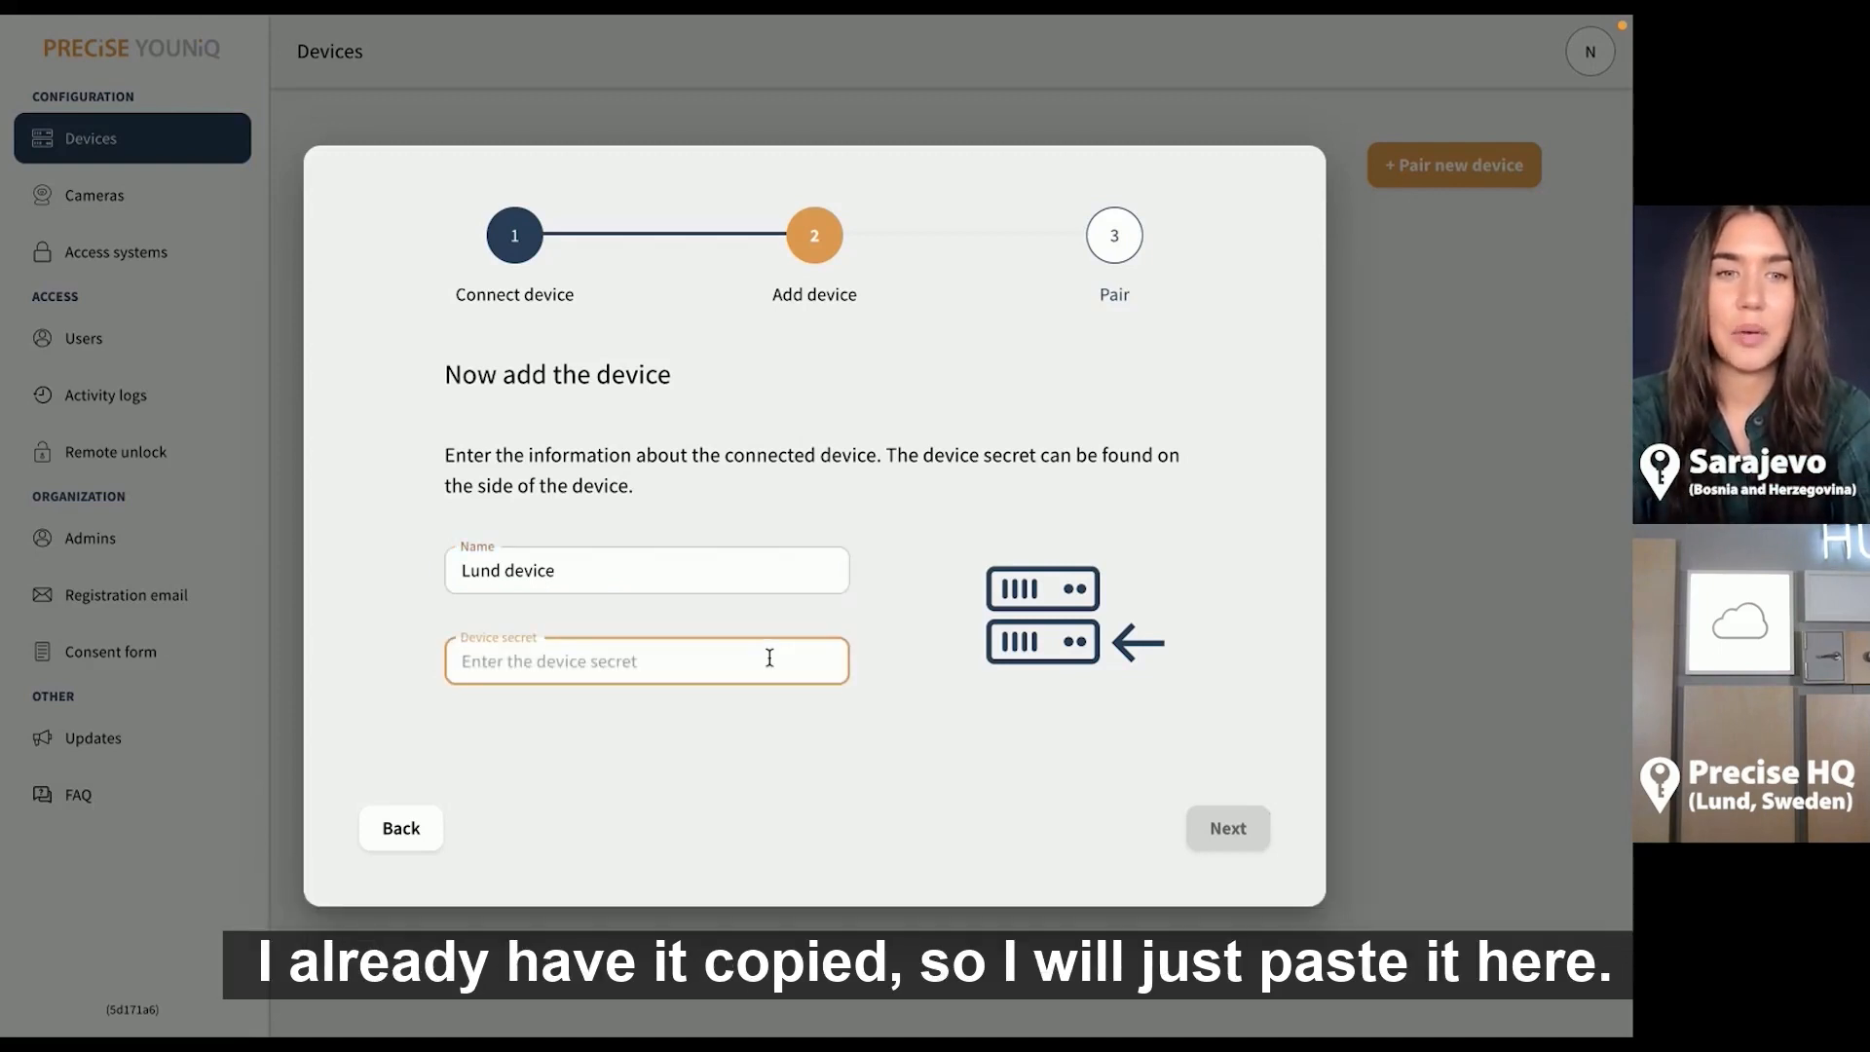
pyautogui.hotkey('ctrl', 'v')
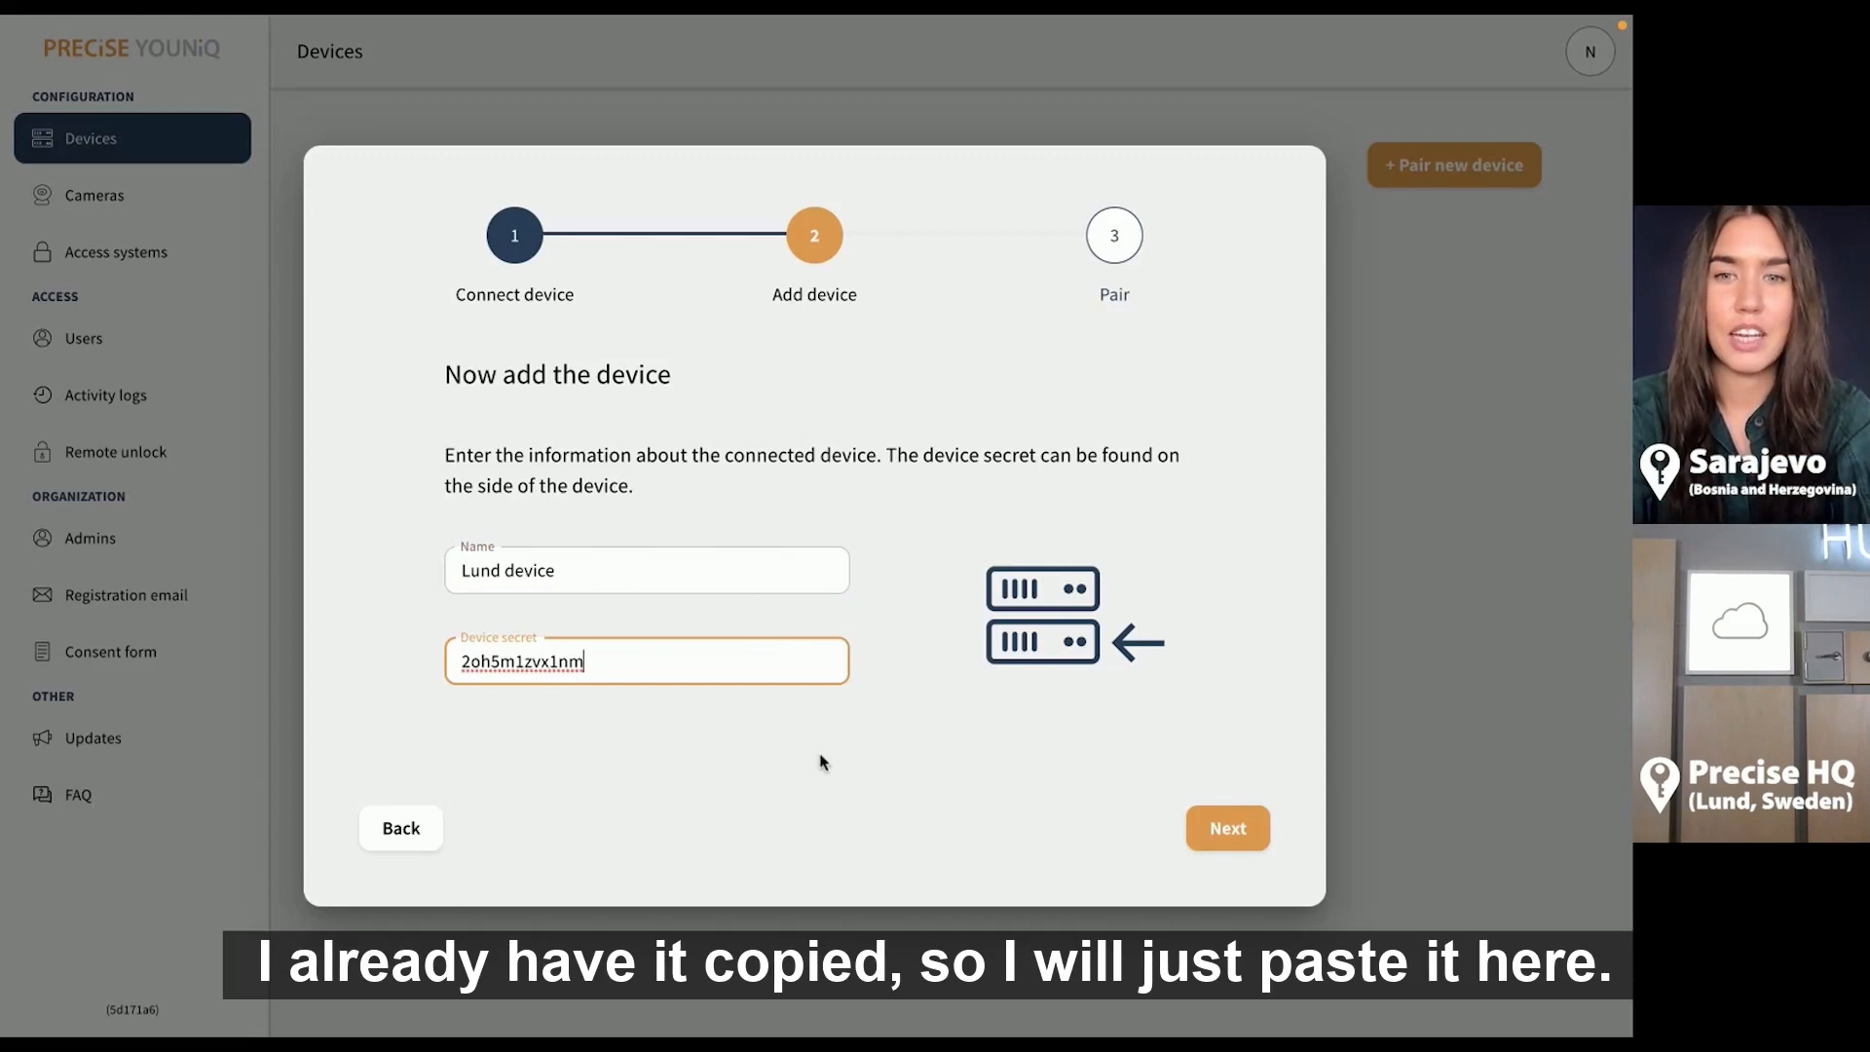
pyautogui.click(847, 742)
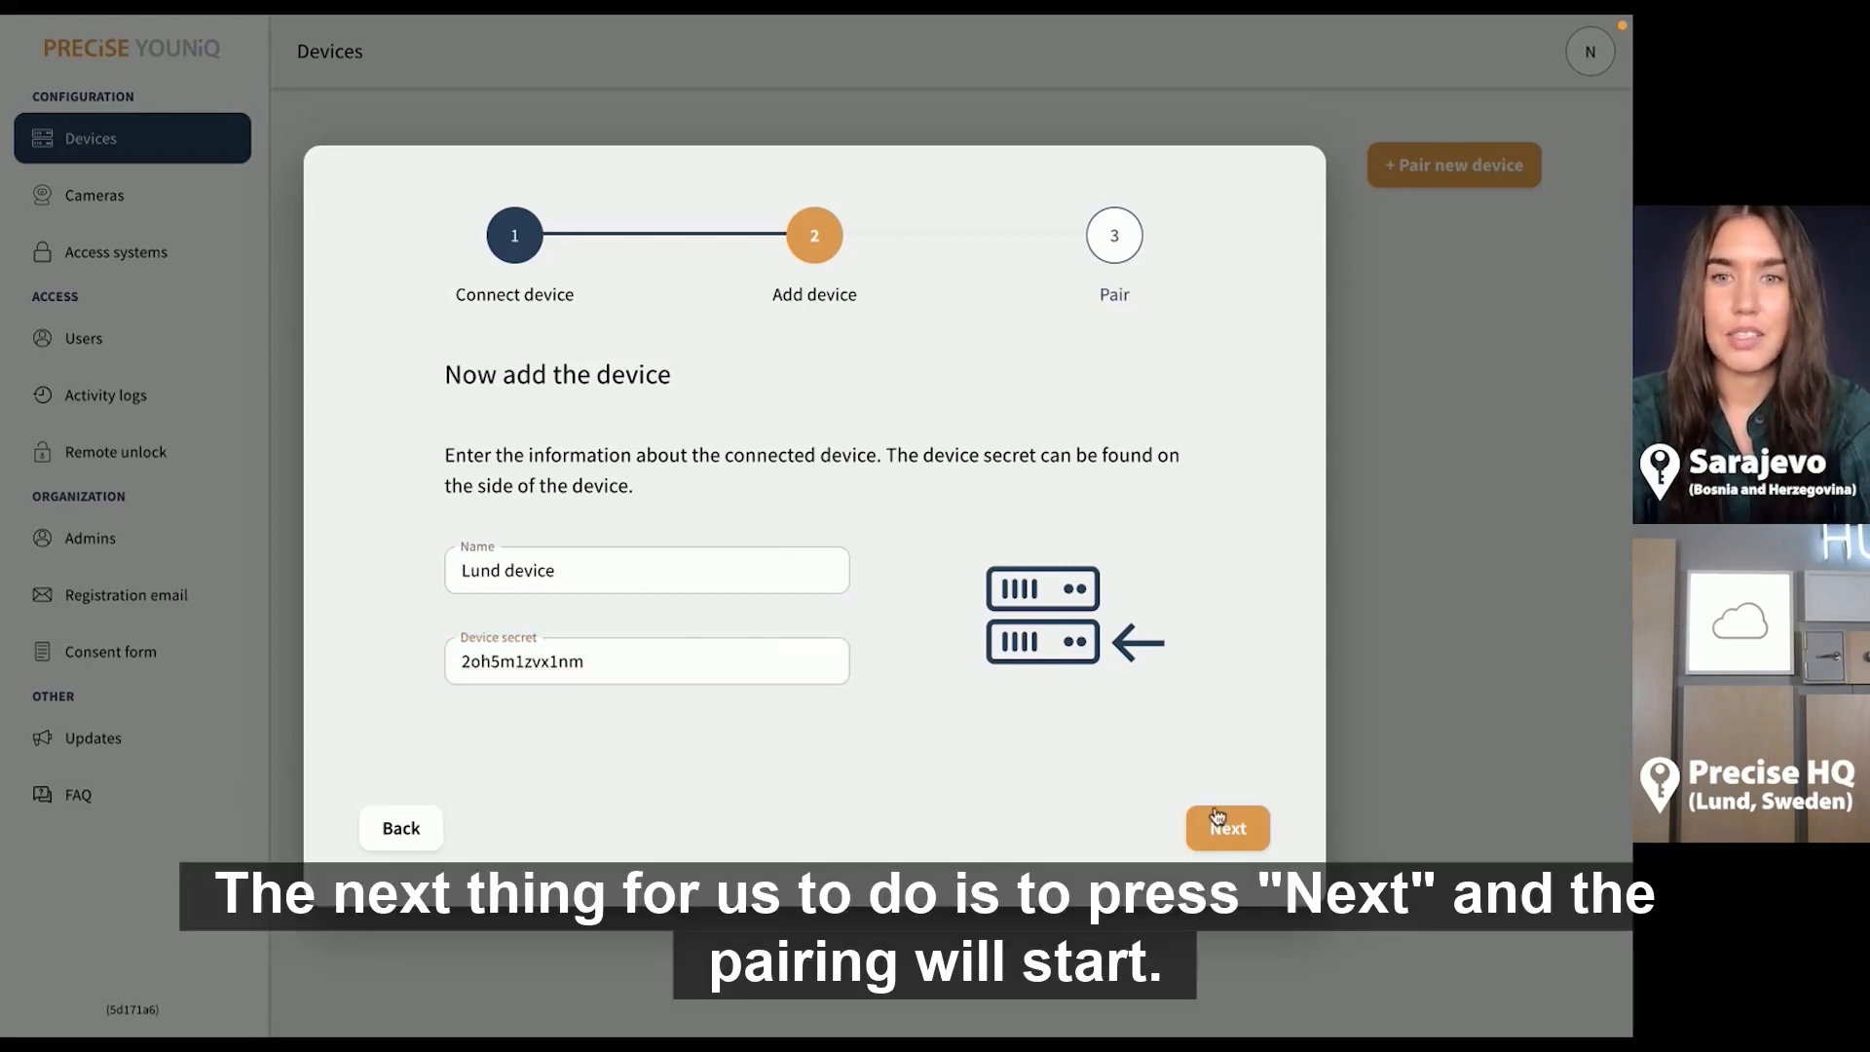
pyautogui.click(1228, 838)
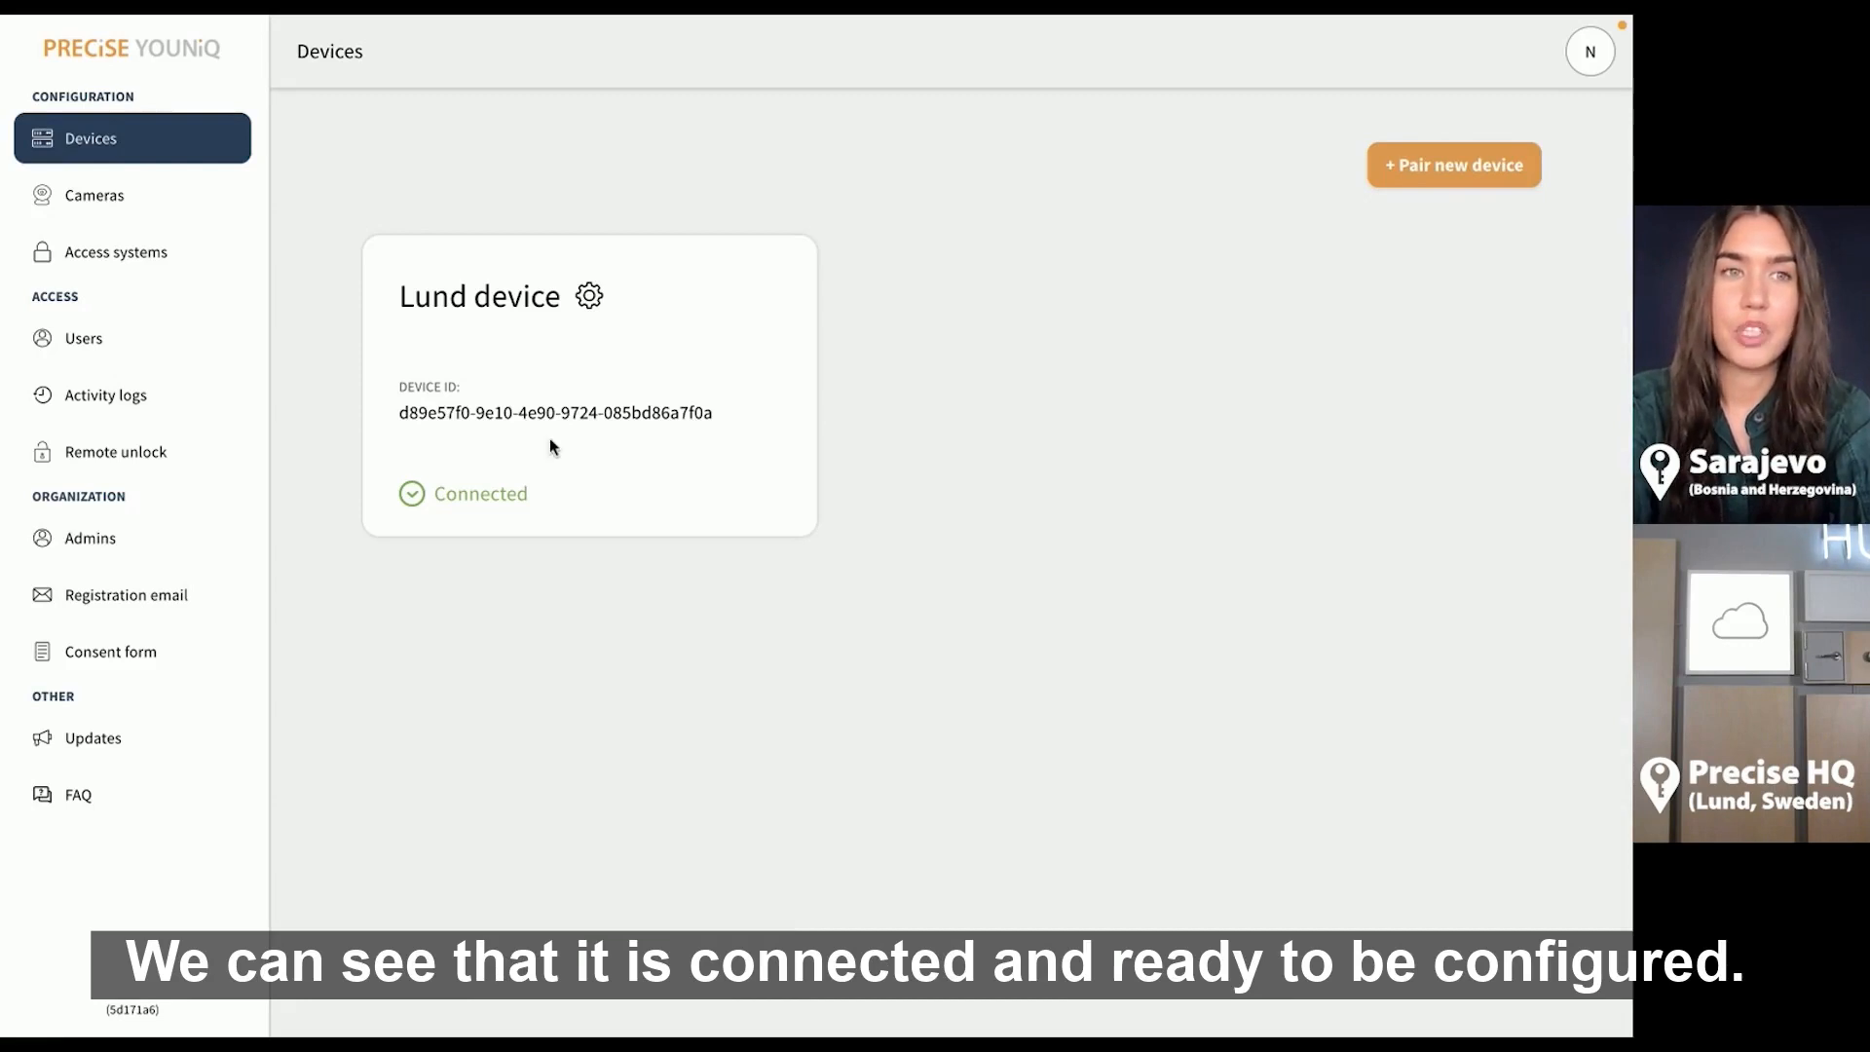
# Once Lund device shows Connected, go to the Cameras page
pyautogui.click(183, 222)
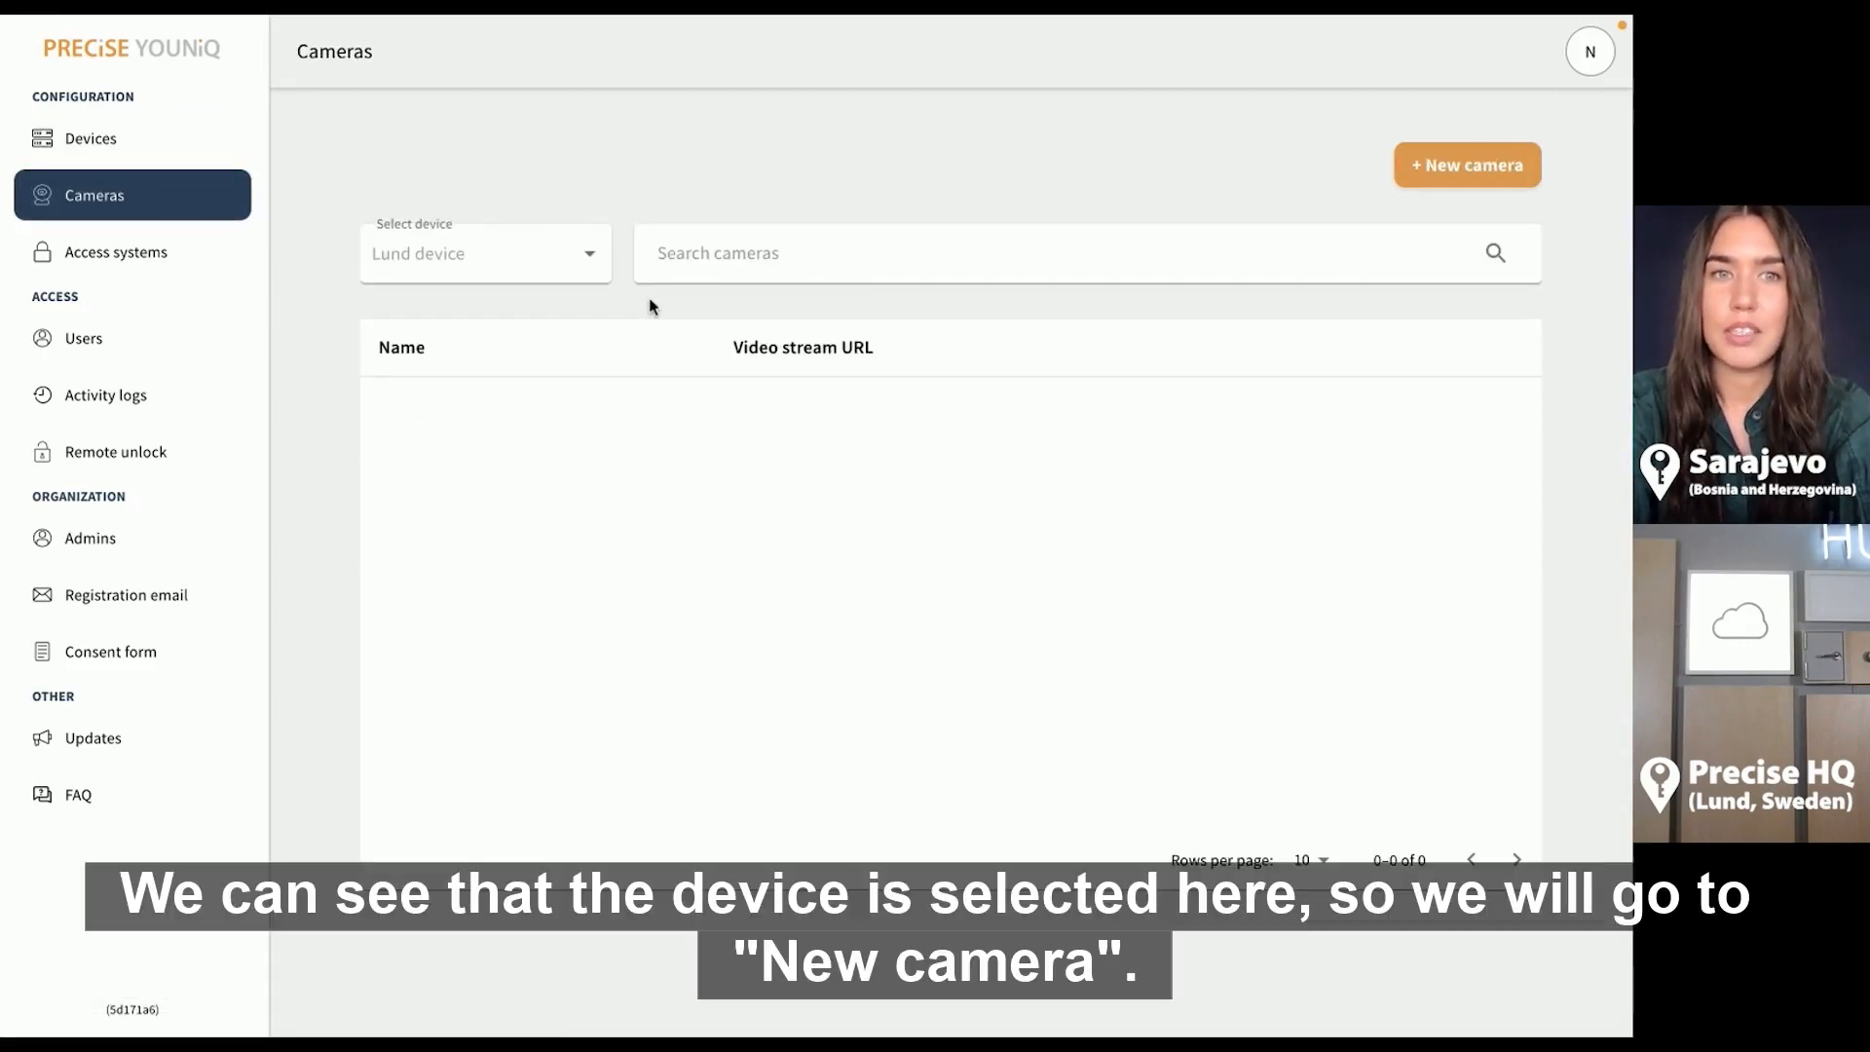
# Create camera 'Hub camera' on Lund device with the RTSP stream URL copied from the notes
pyautogui.click(1441, 168)
pyautogui.click(933, 308)
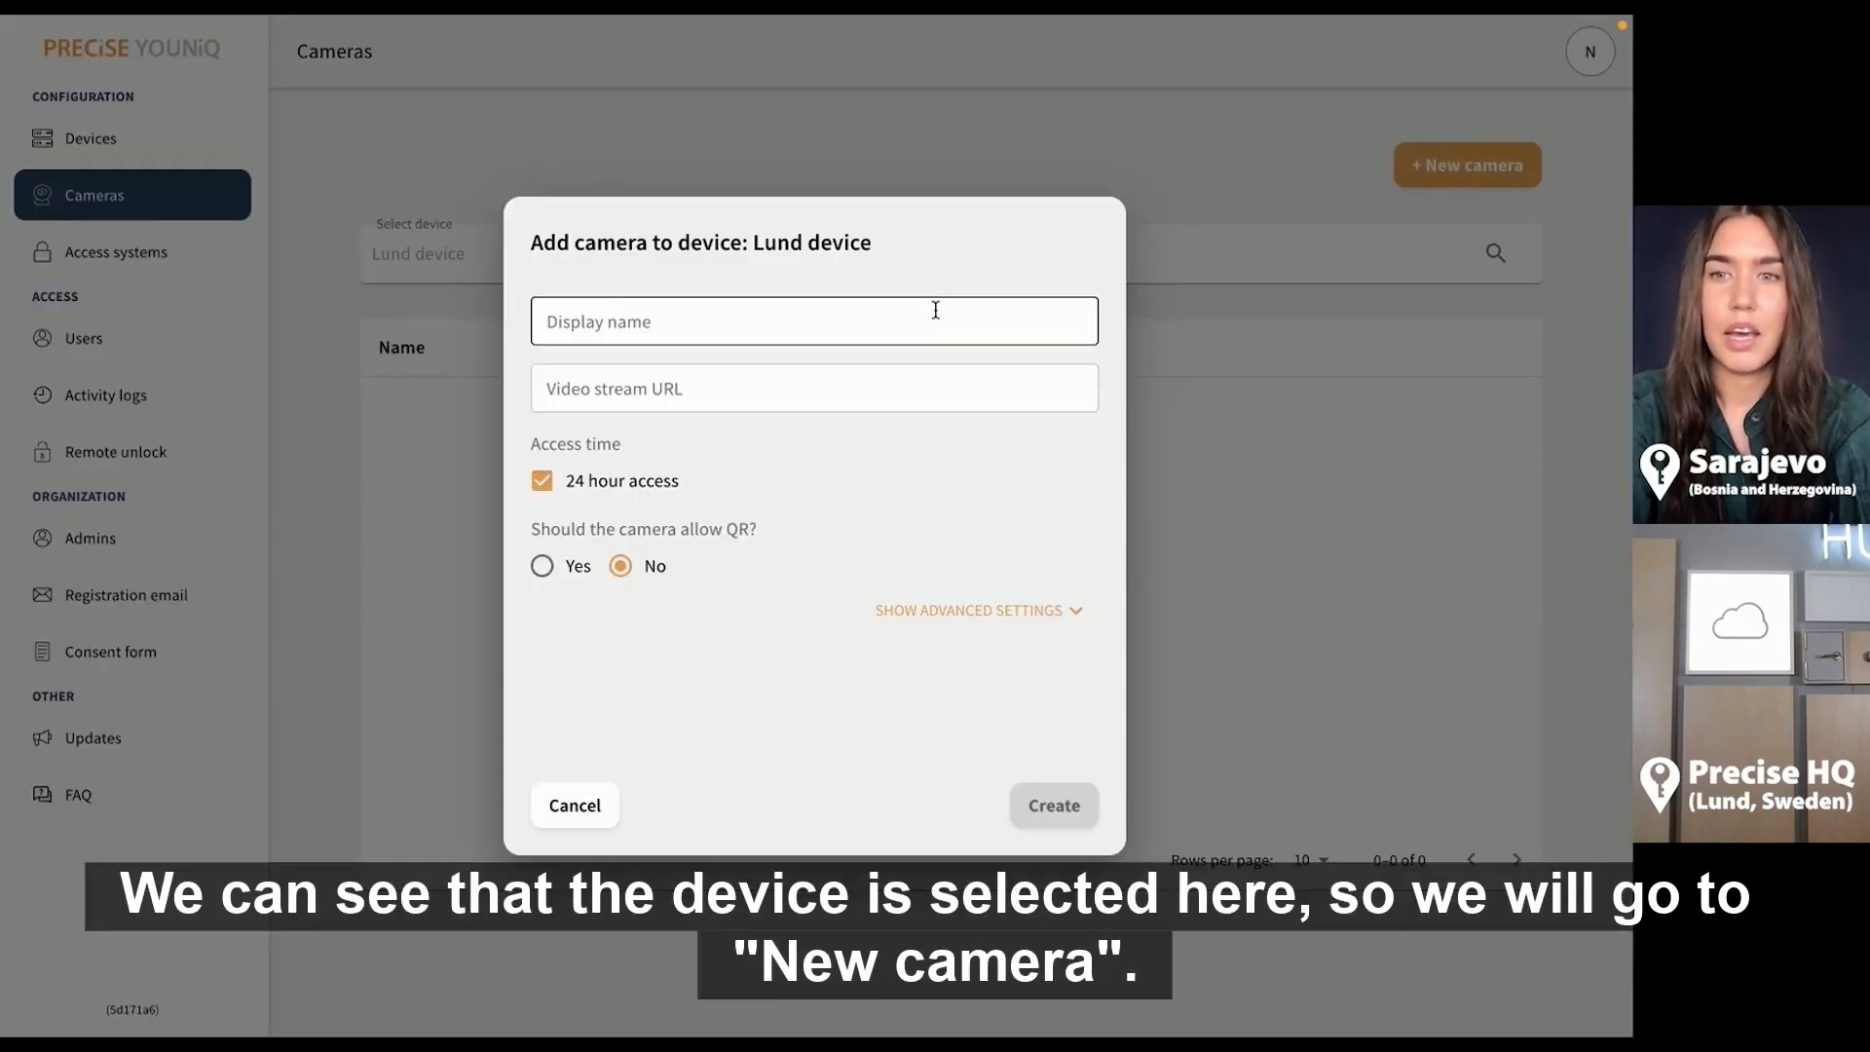
pyautogui.write('Hub camera')
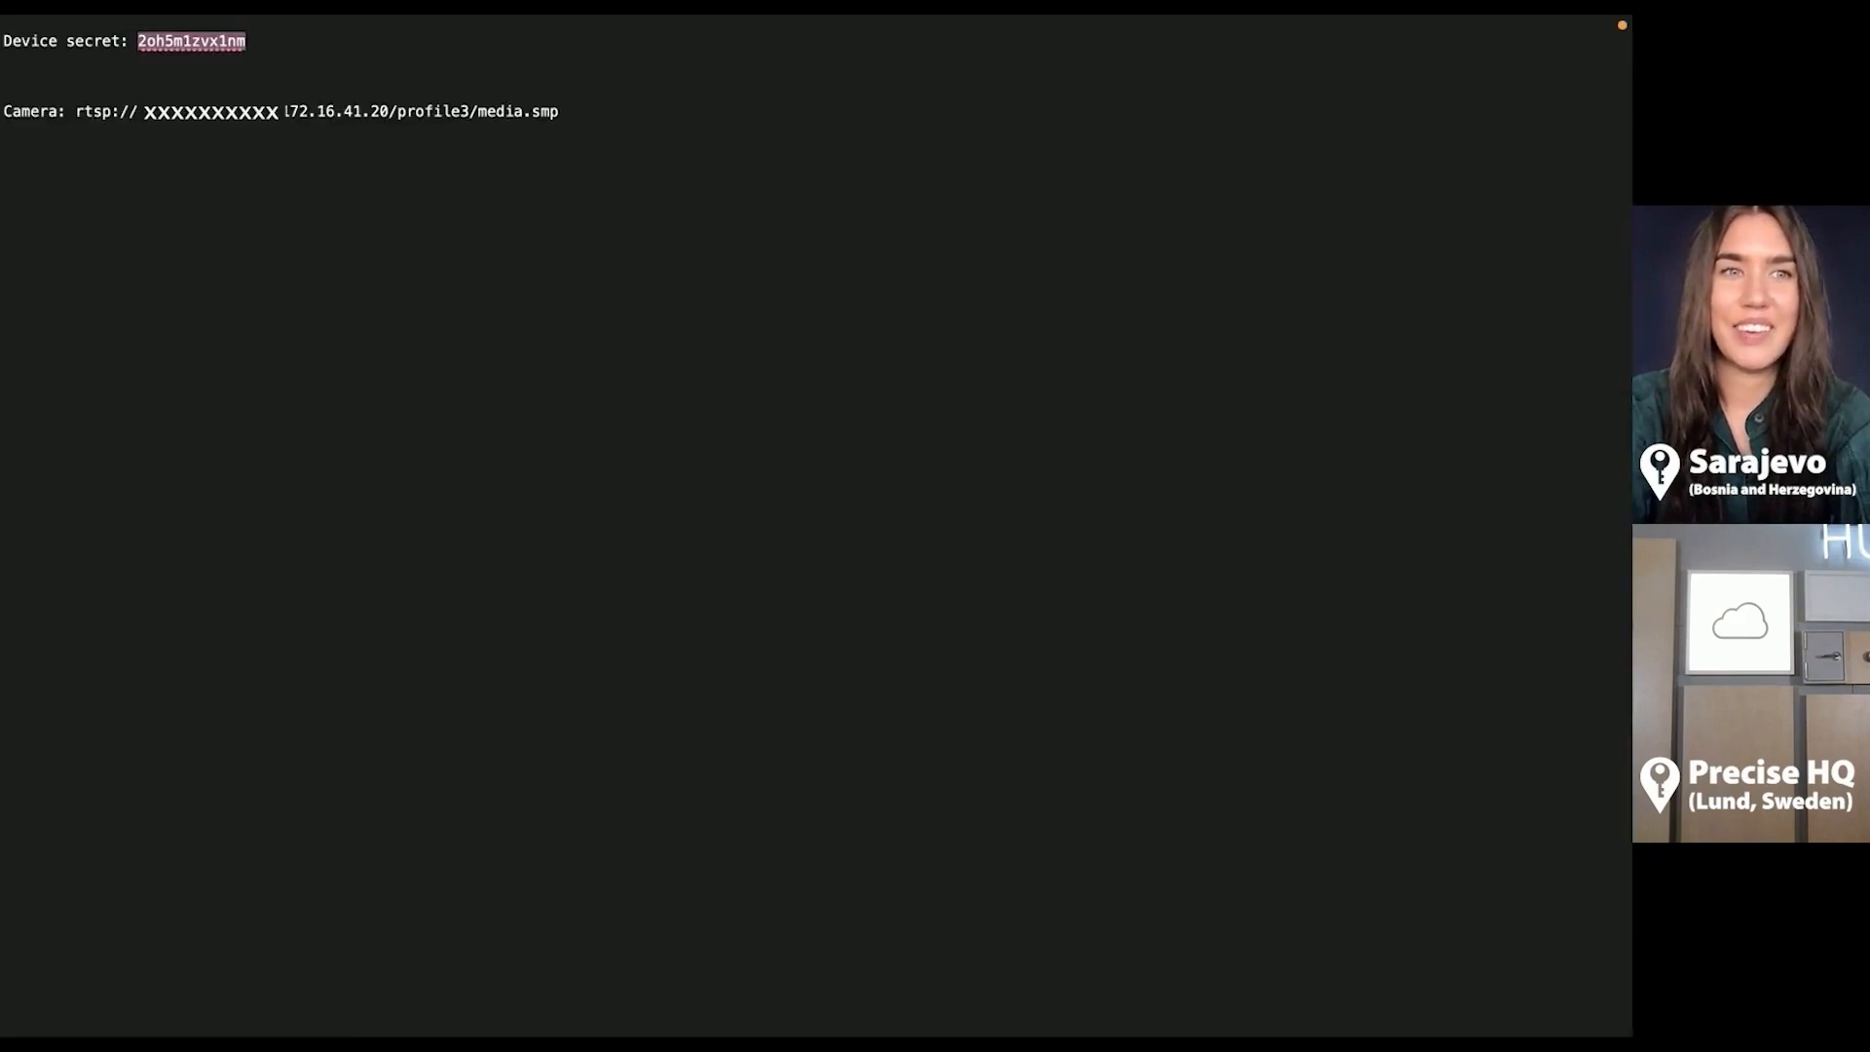
pyautogui.moveTo(76, 111); pyautogui.dragTo(577, 113)
pyautogui.press('super+c')
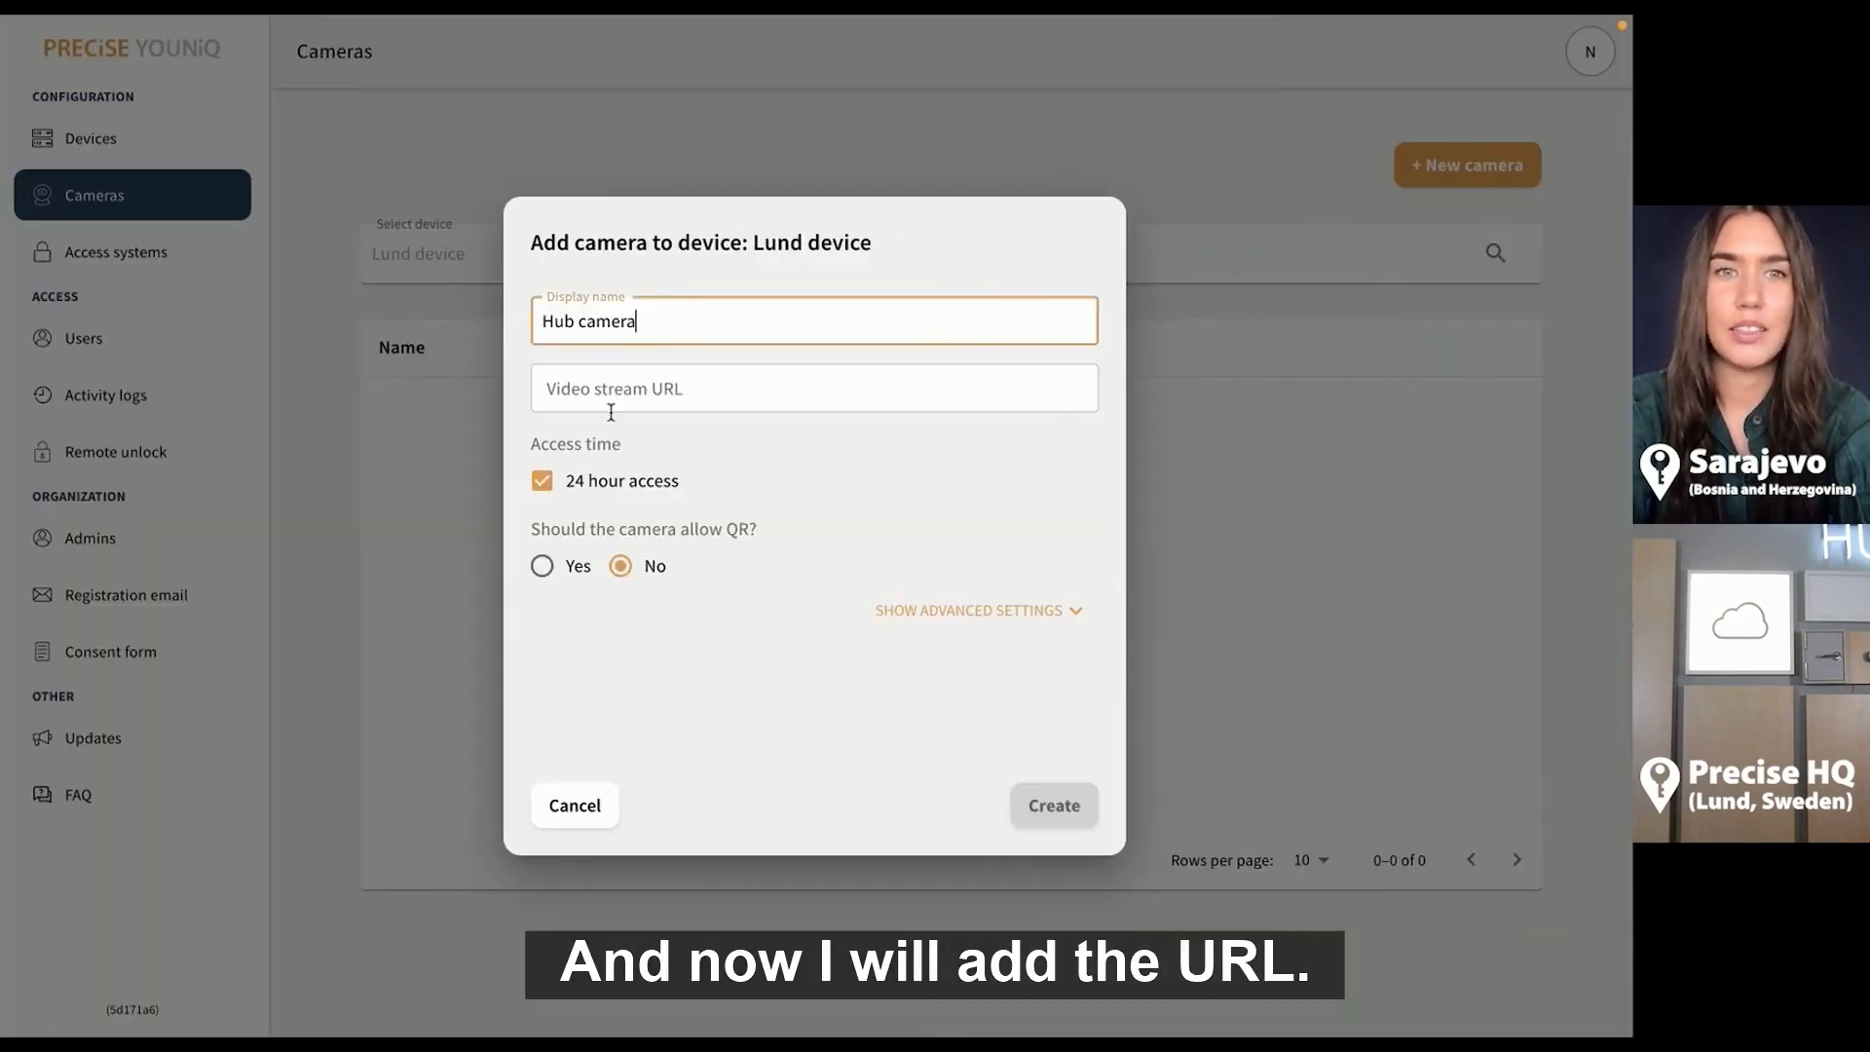
pyautogui.click(610, 398)
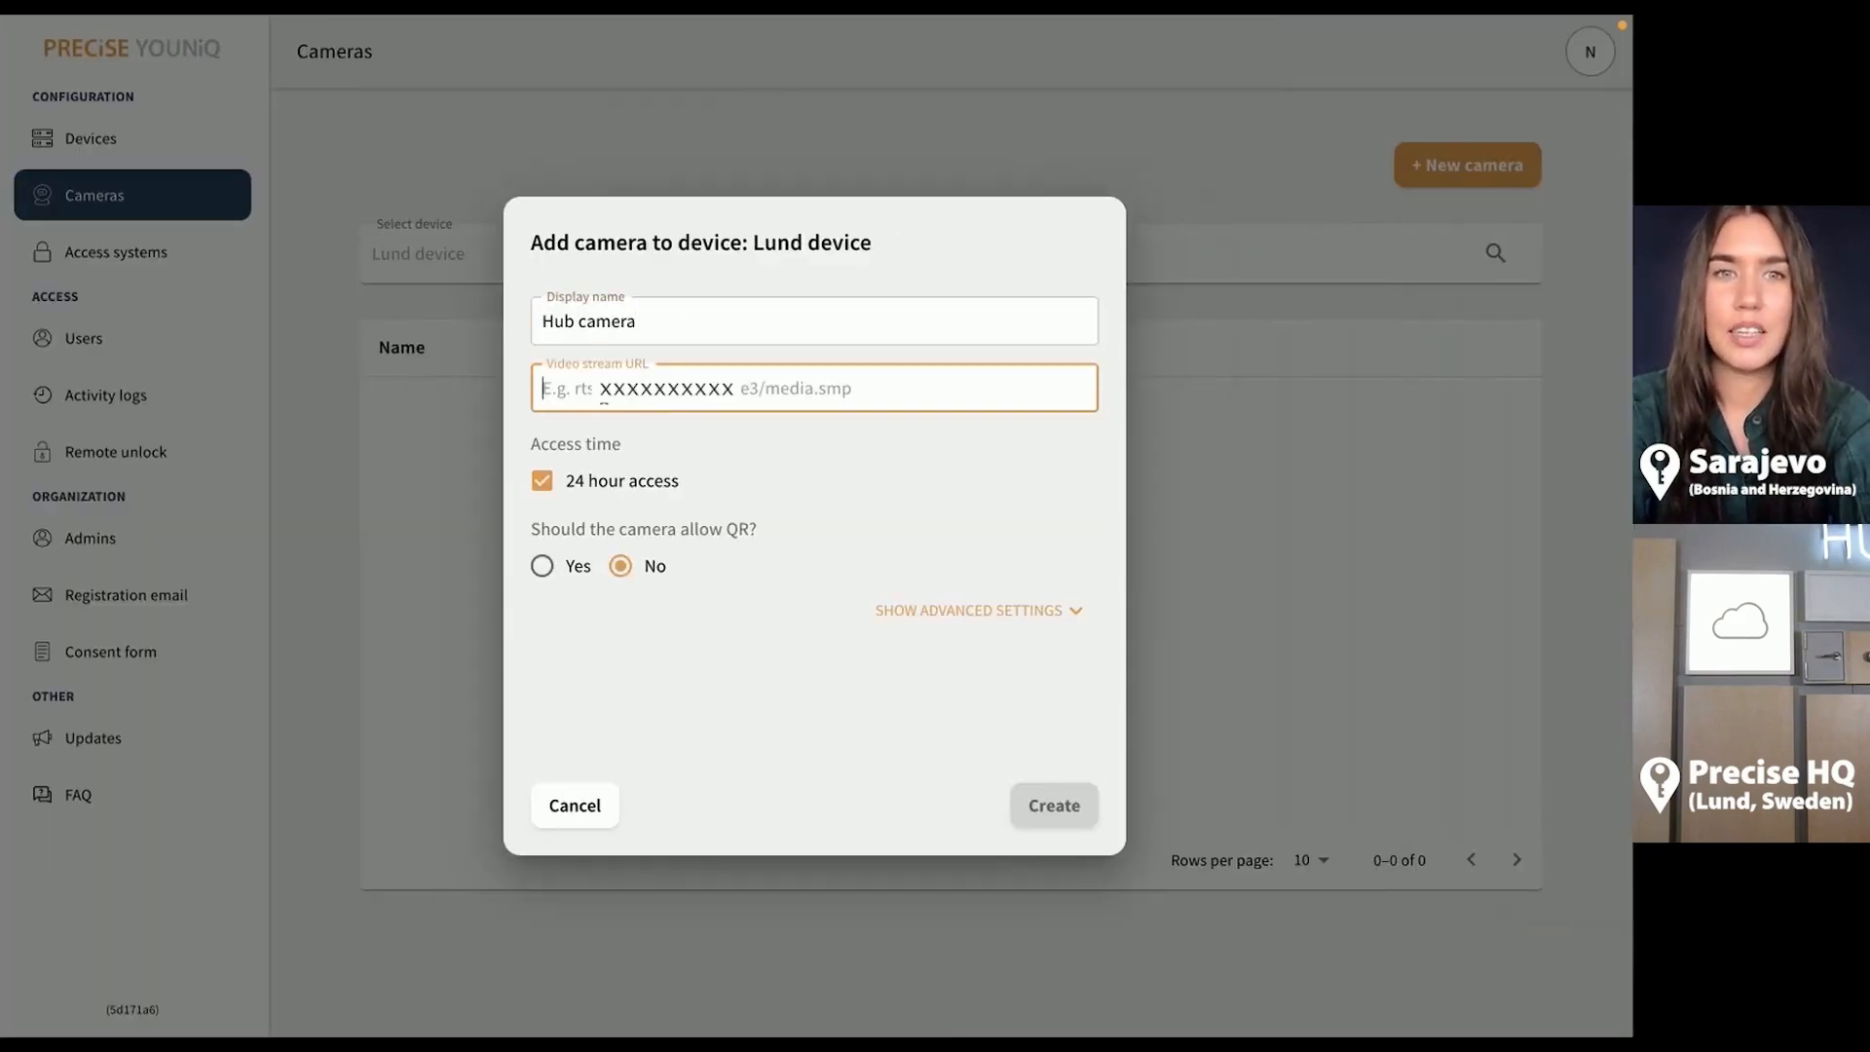
pyautogui.press('super+v')
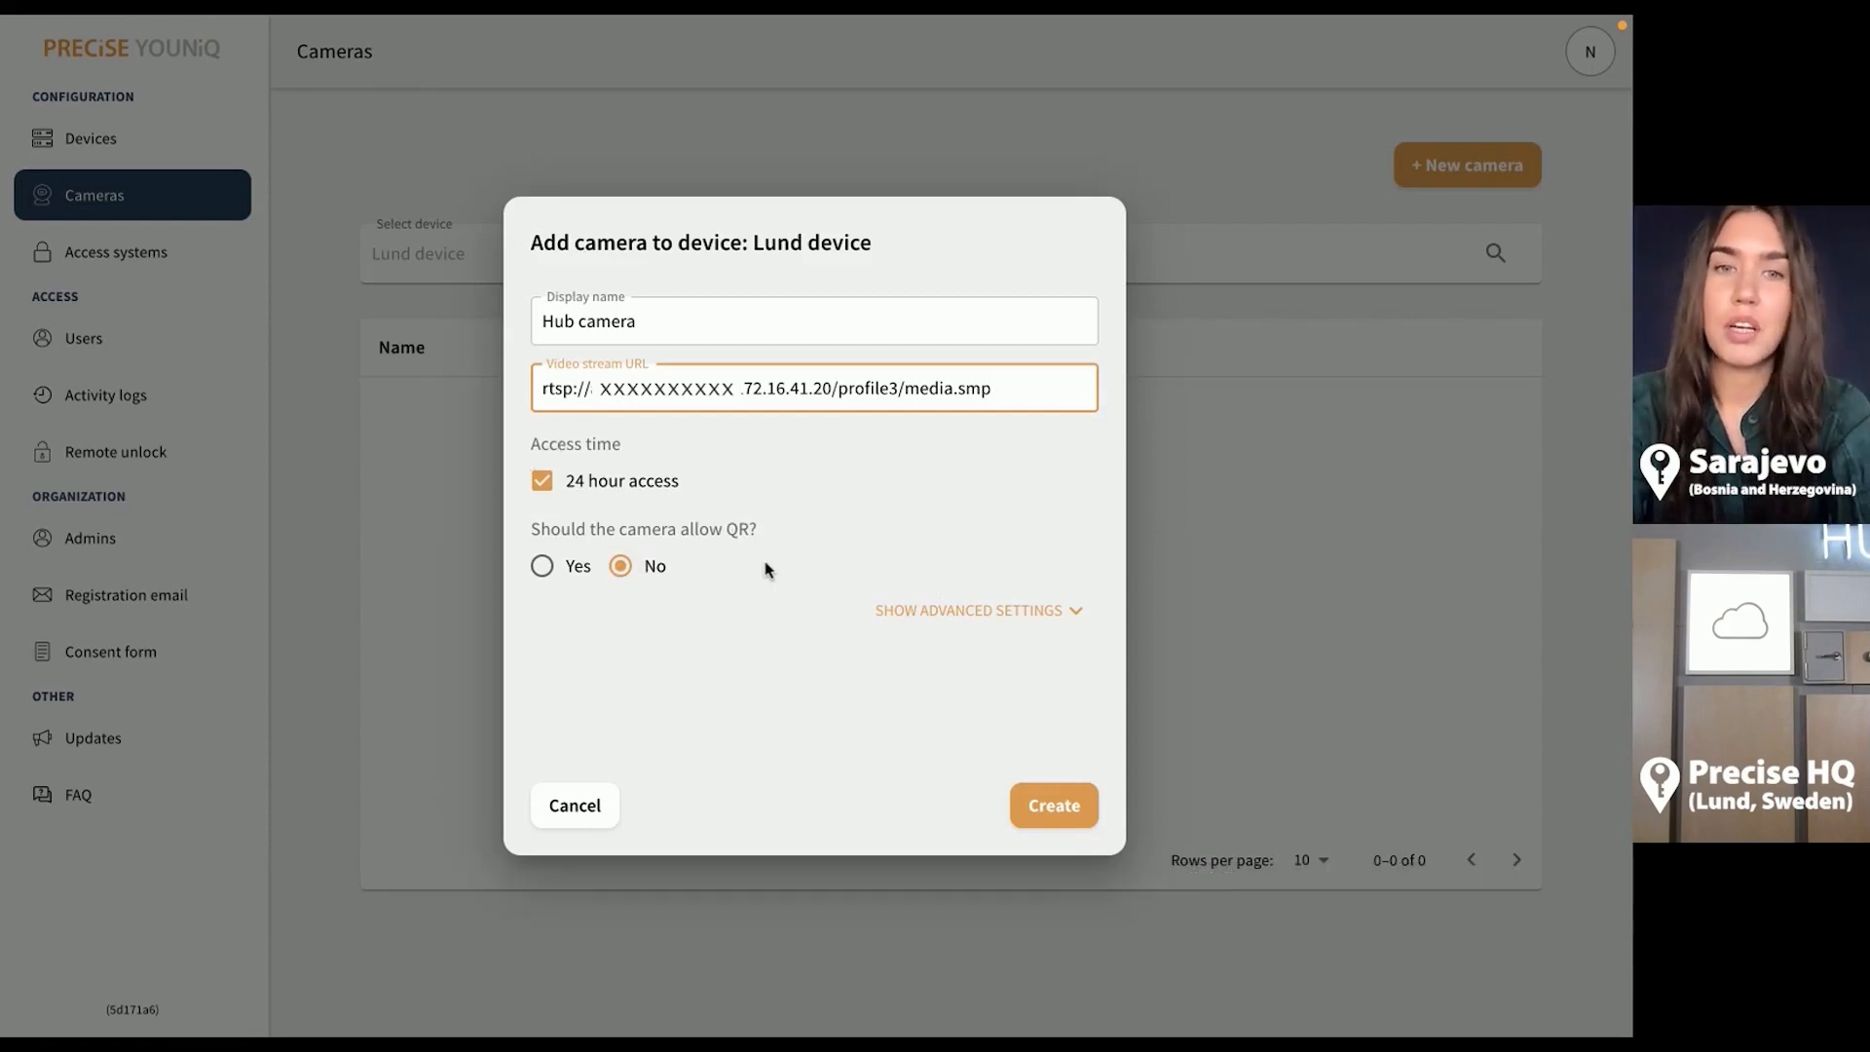
pyautogui.click(1062, 806)
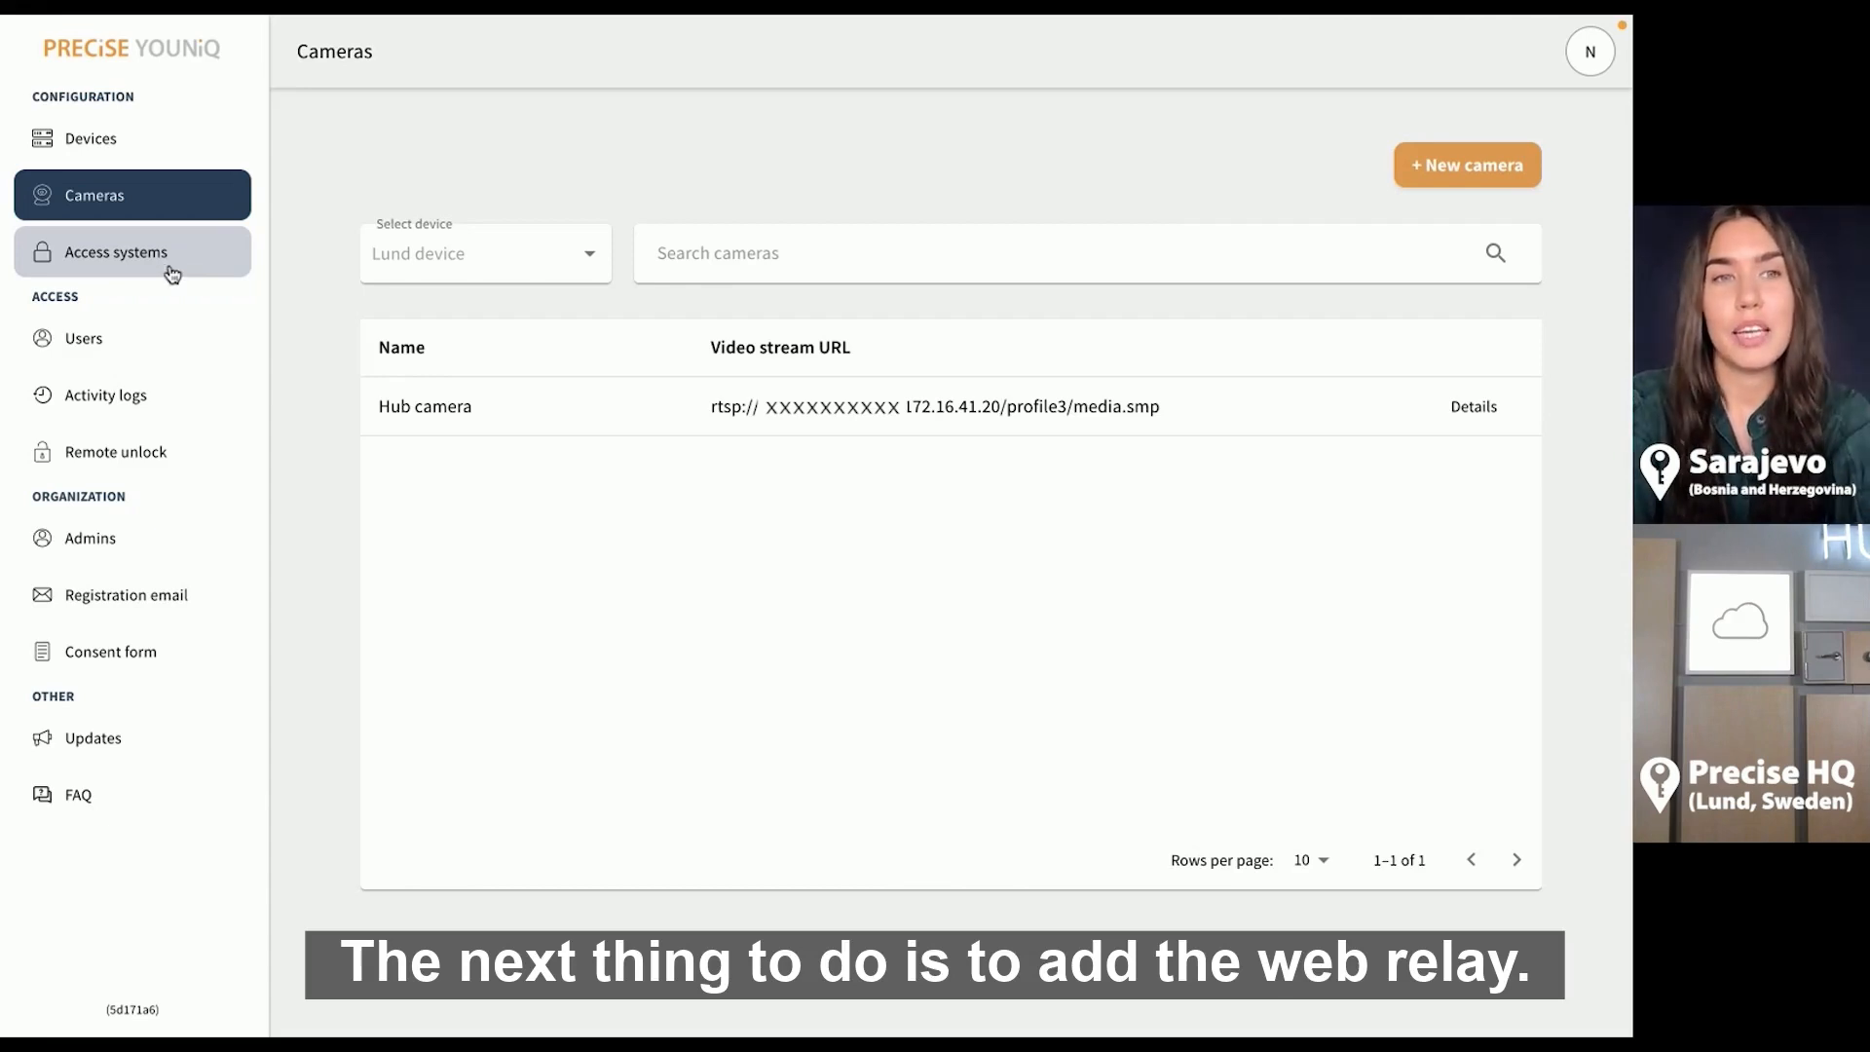
pyautogui.click(169, 265)
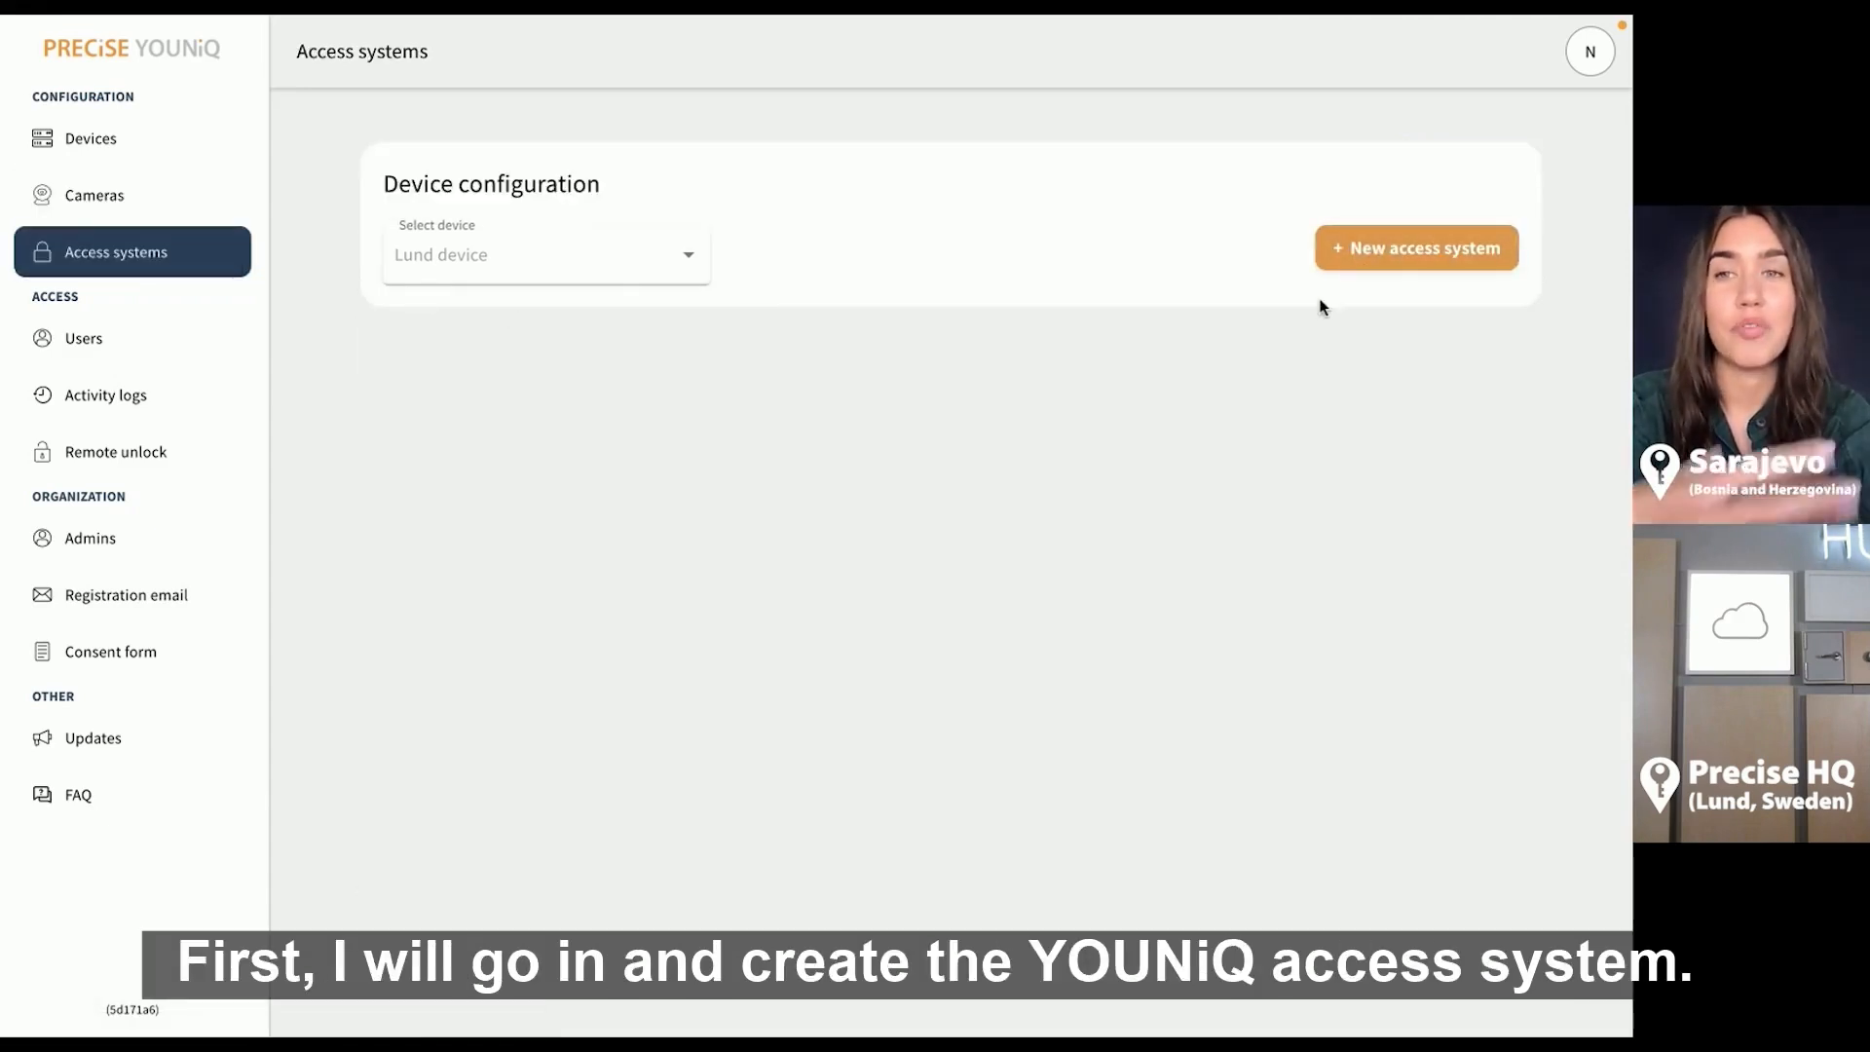
# Create a YOUNiQ Access system whose first zone is named 'Main zone'
pyautogui.click(1352, 251)
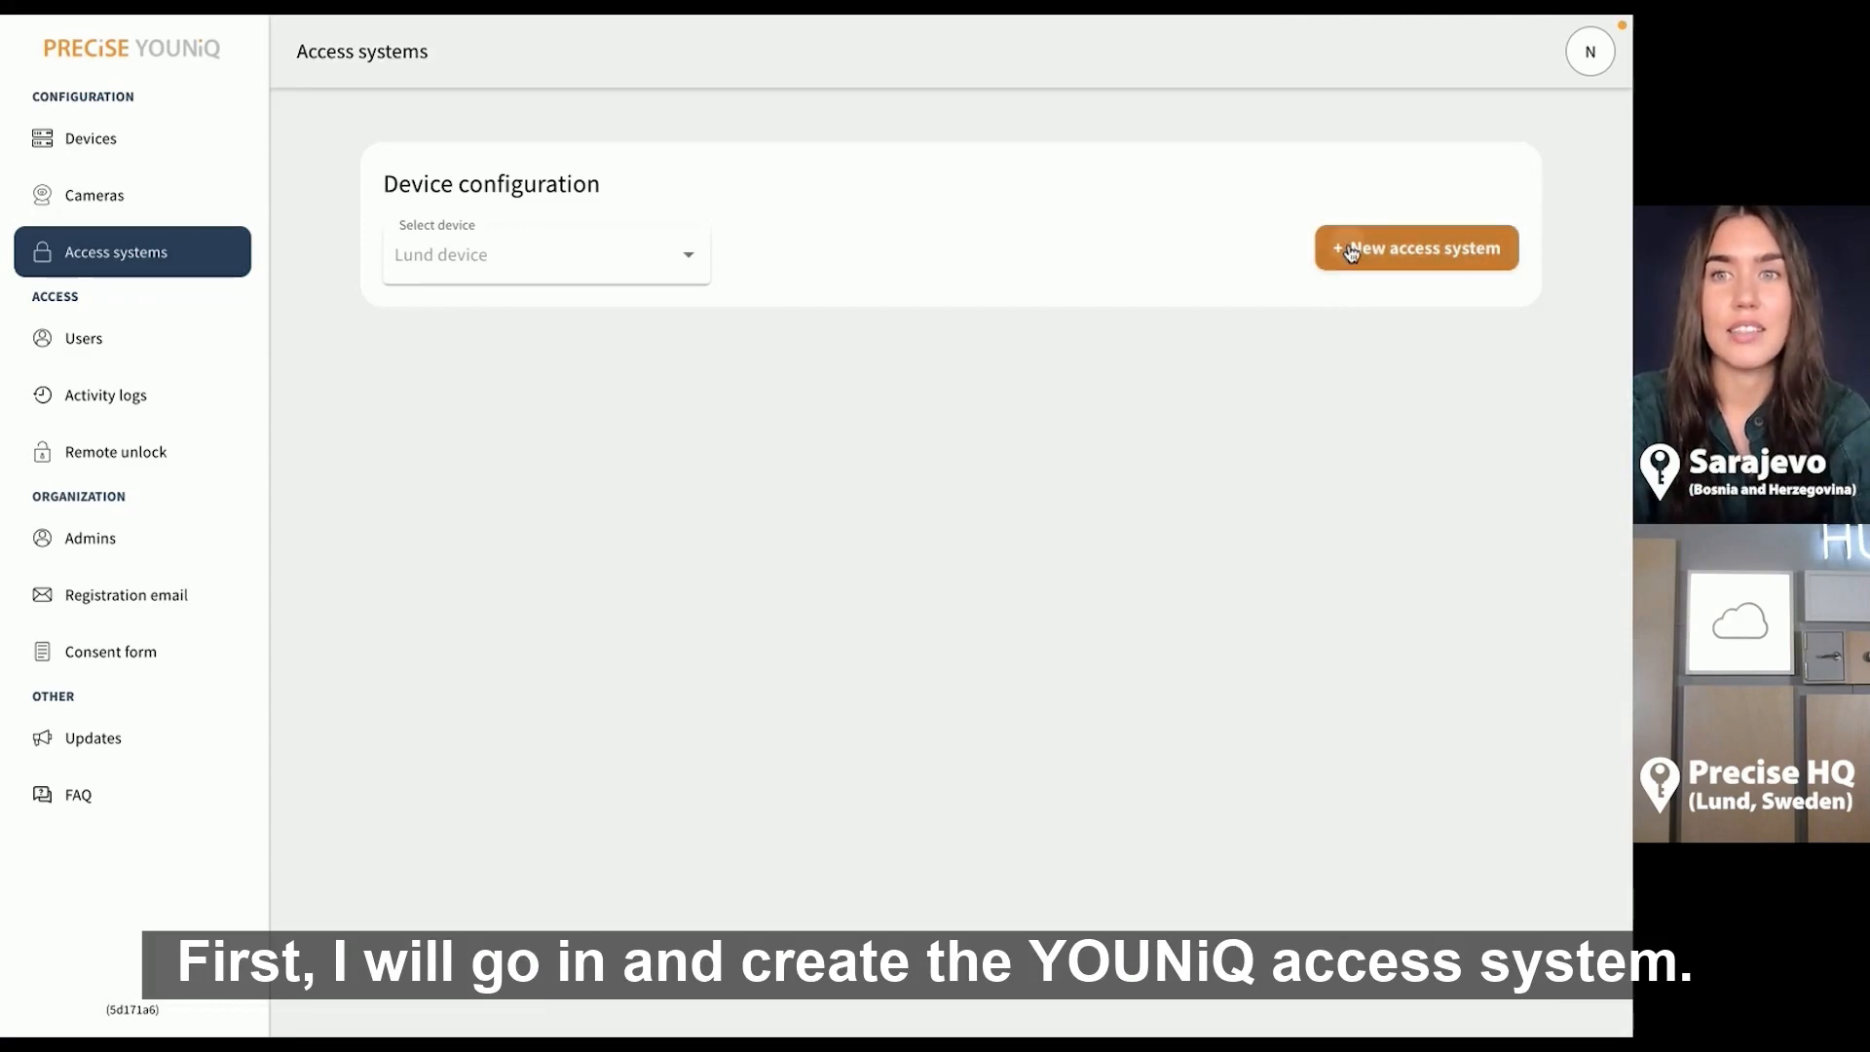
pyautogui.click(654, 507)
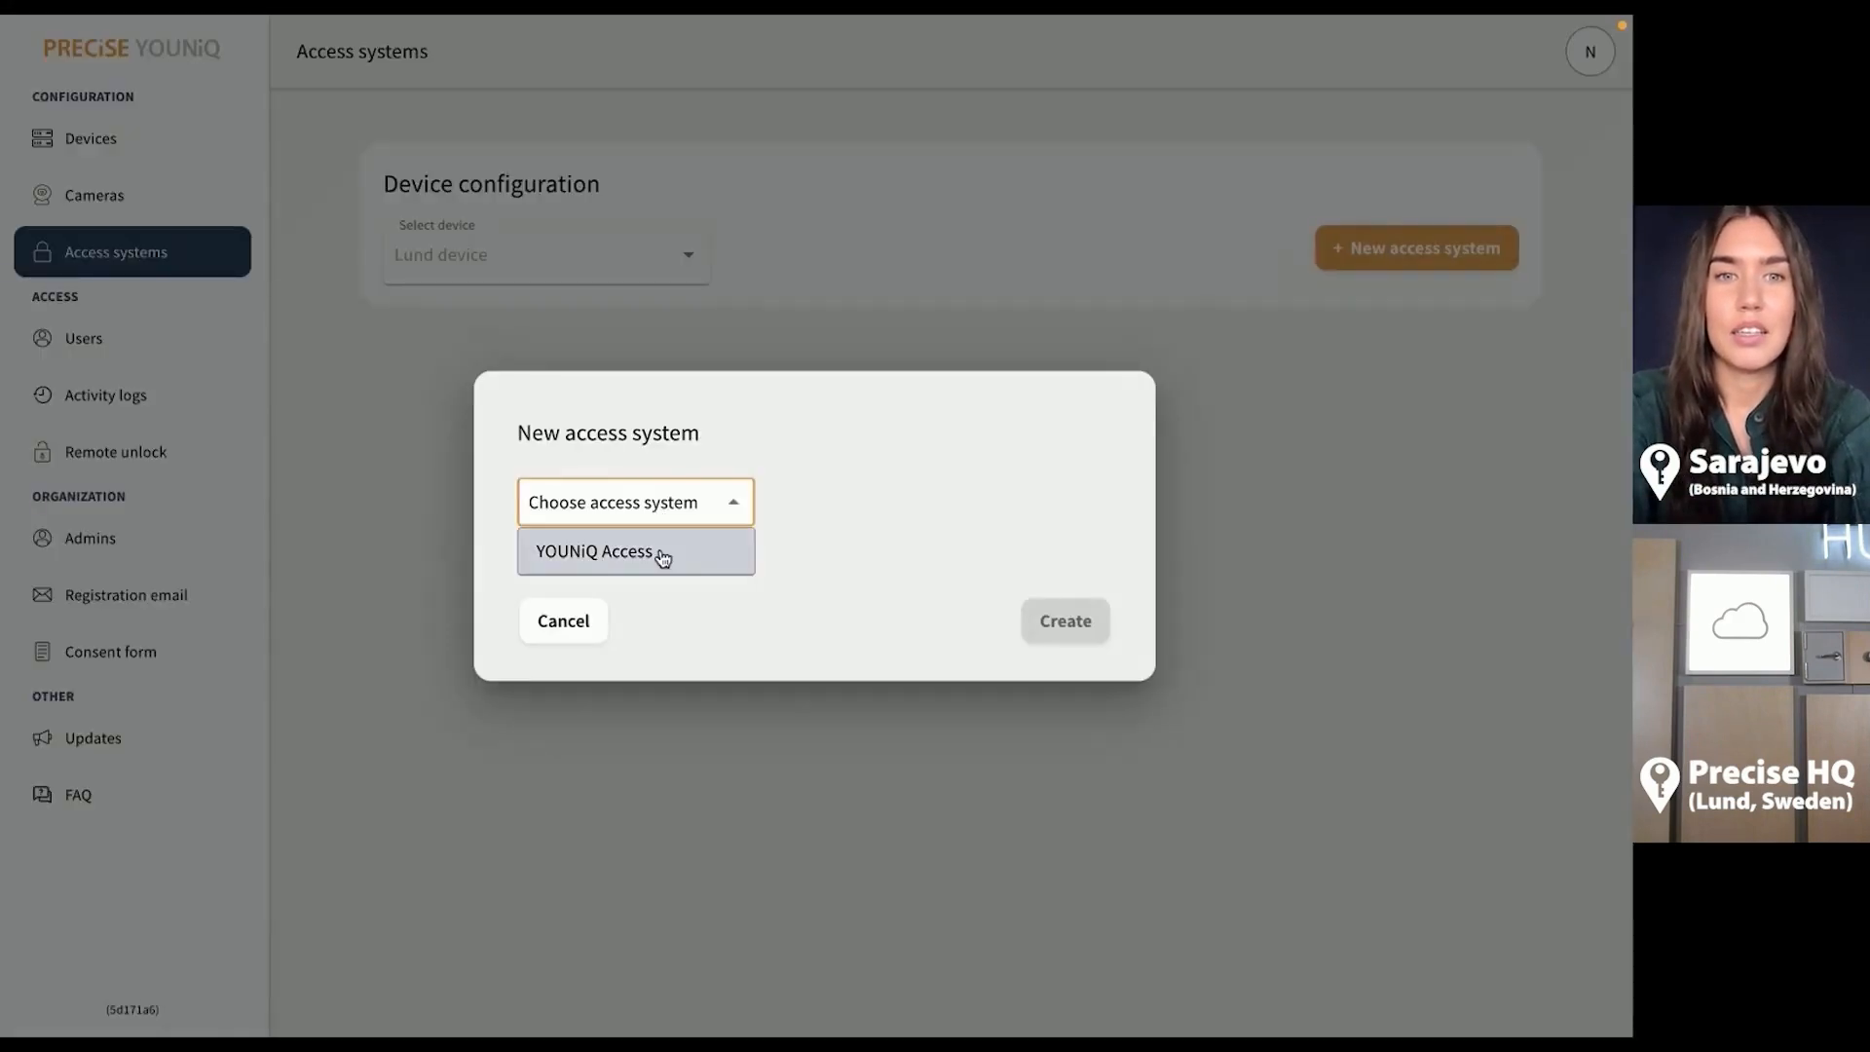
pyautogui.click(651, 549)
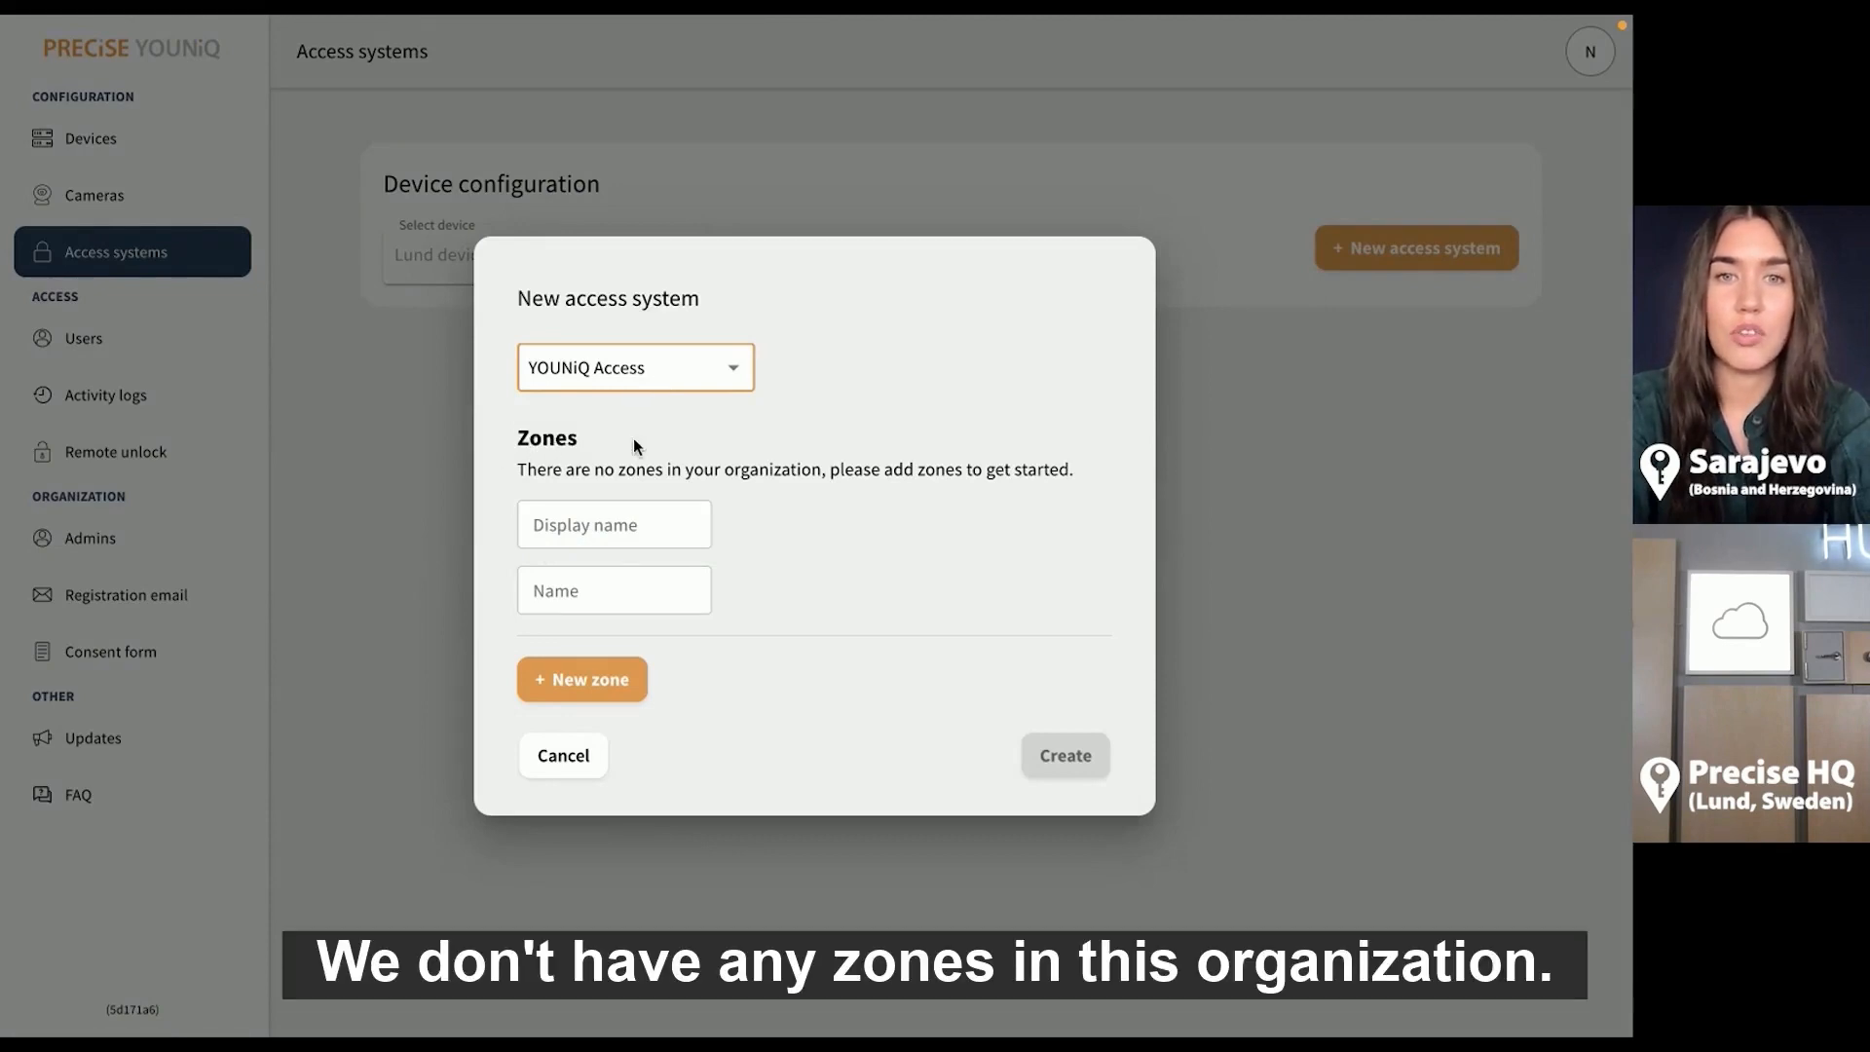
pyautogui.click(623, 514)
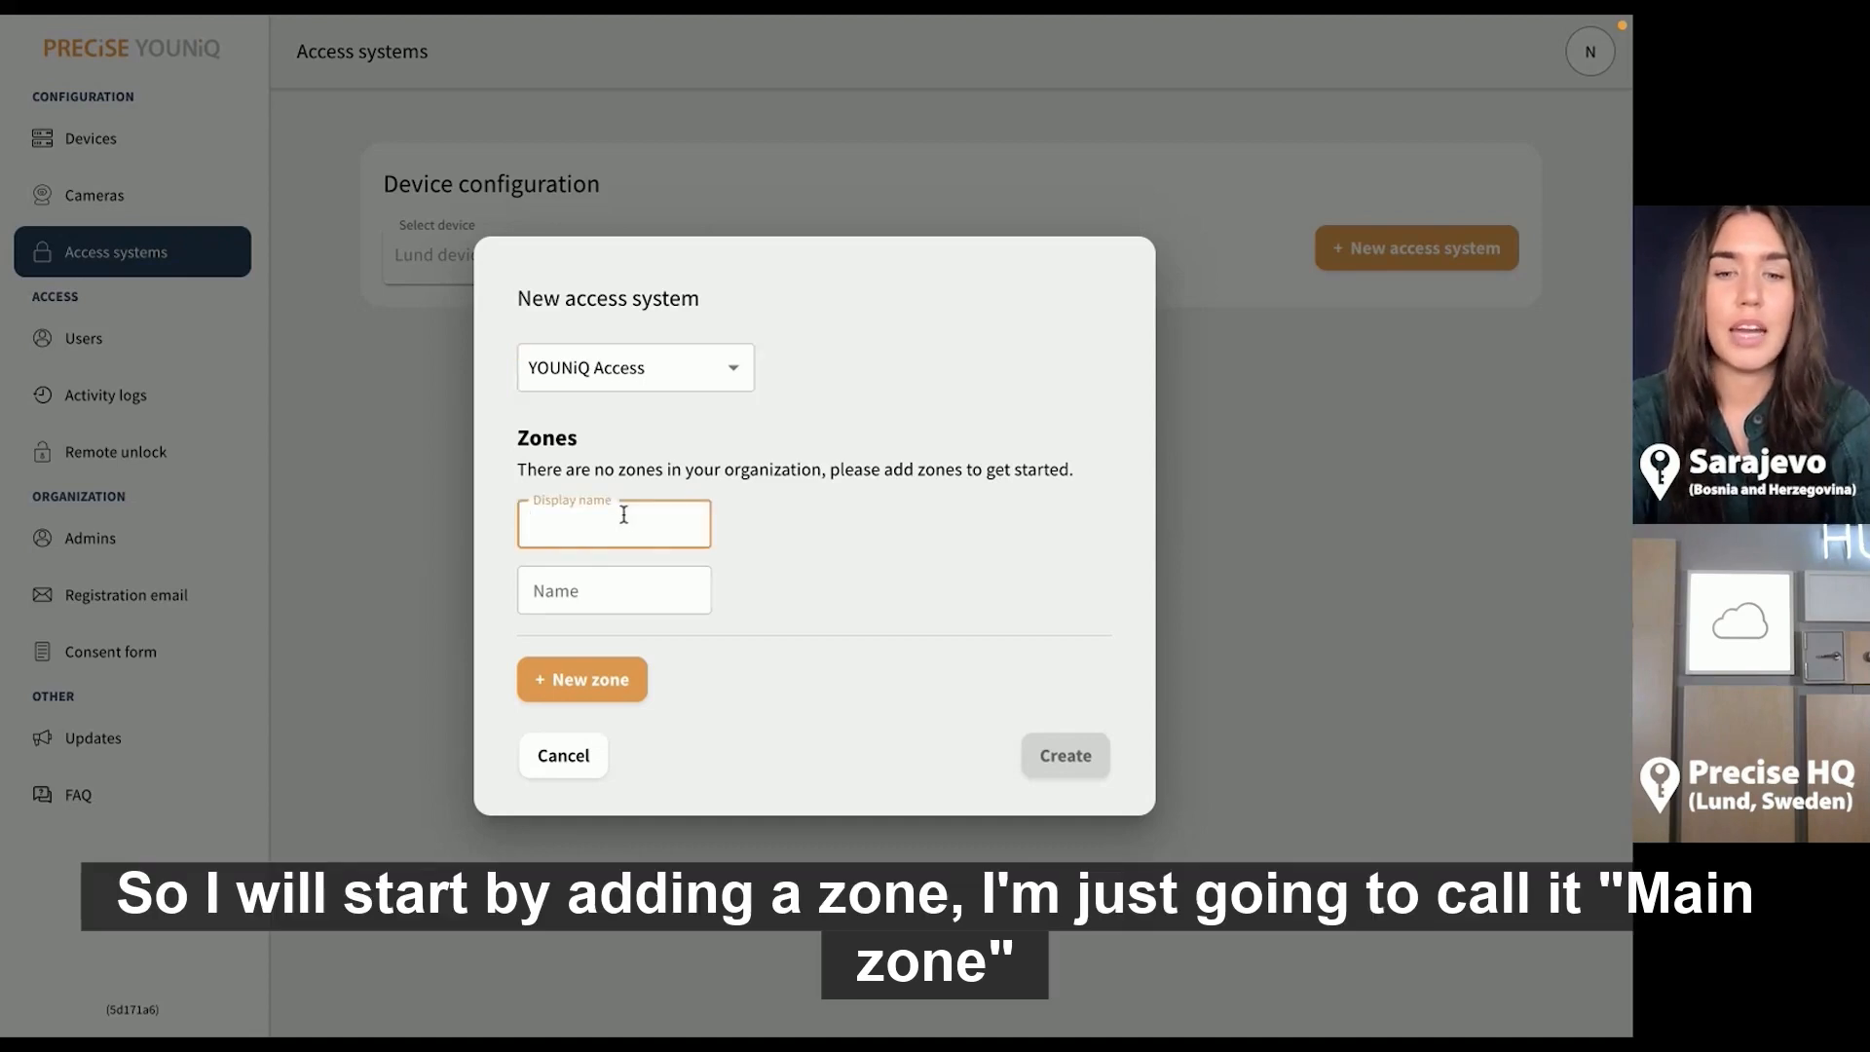
pyautogui.write('Main ')
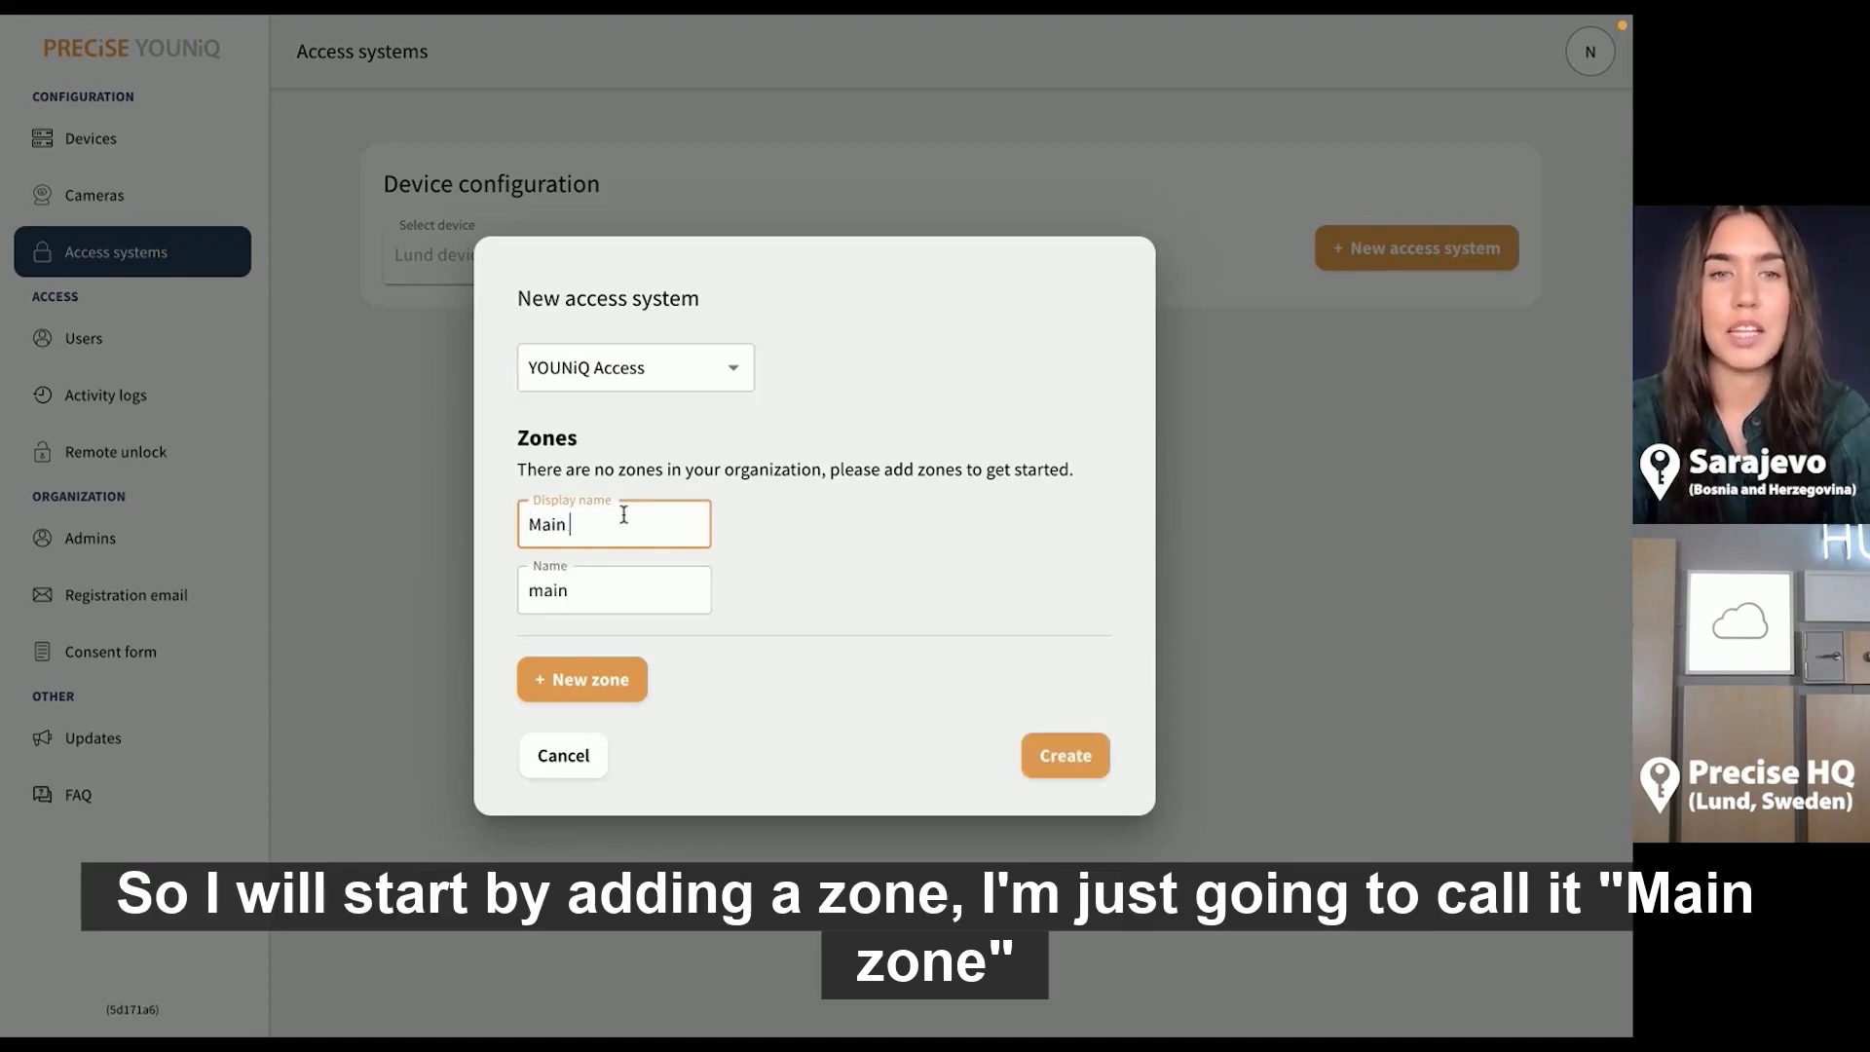
pyautogui.write('zone')
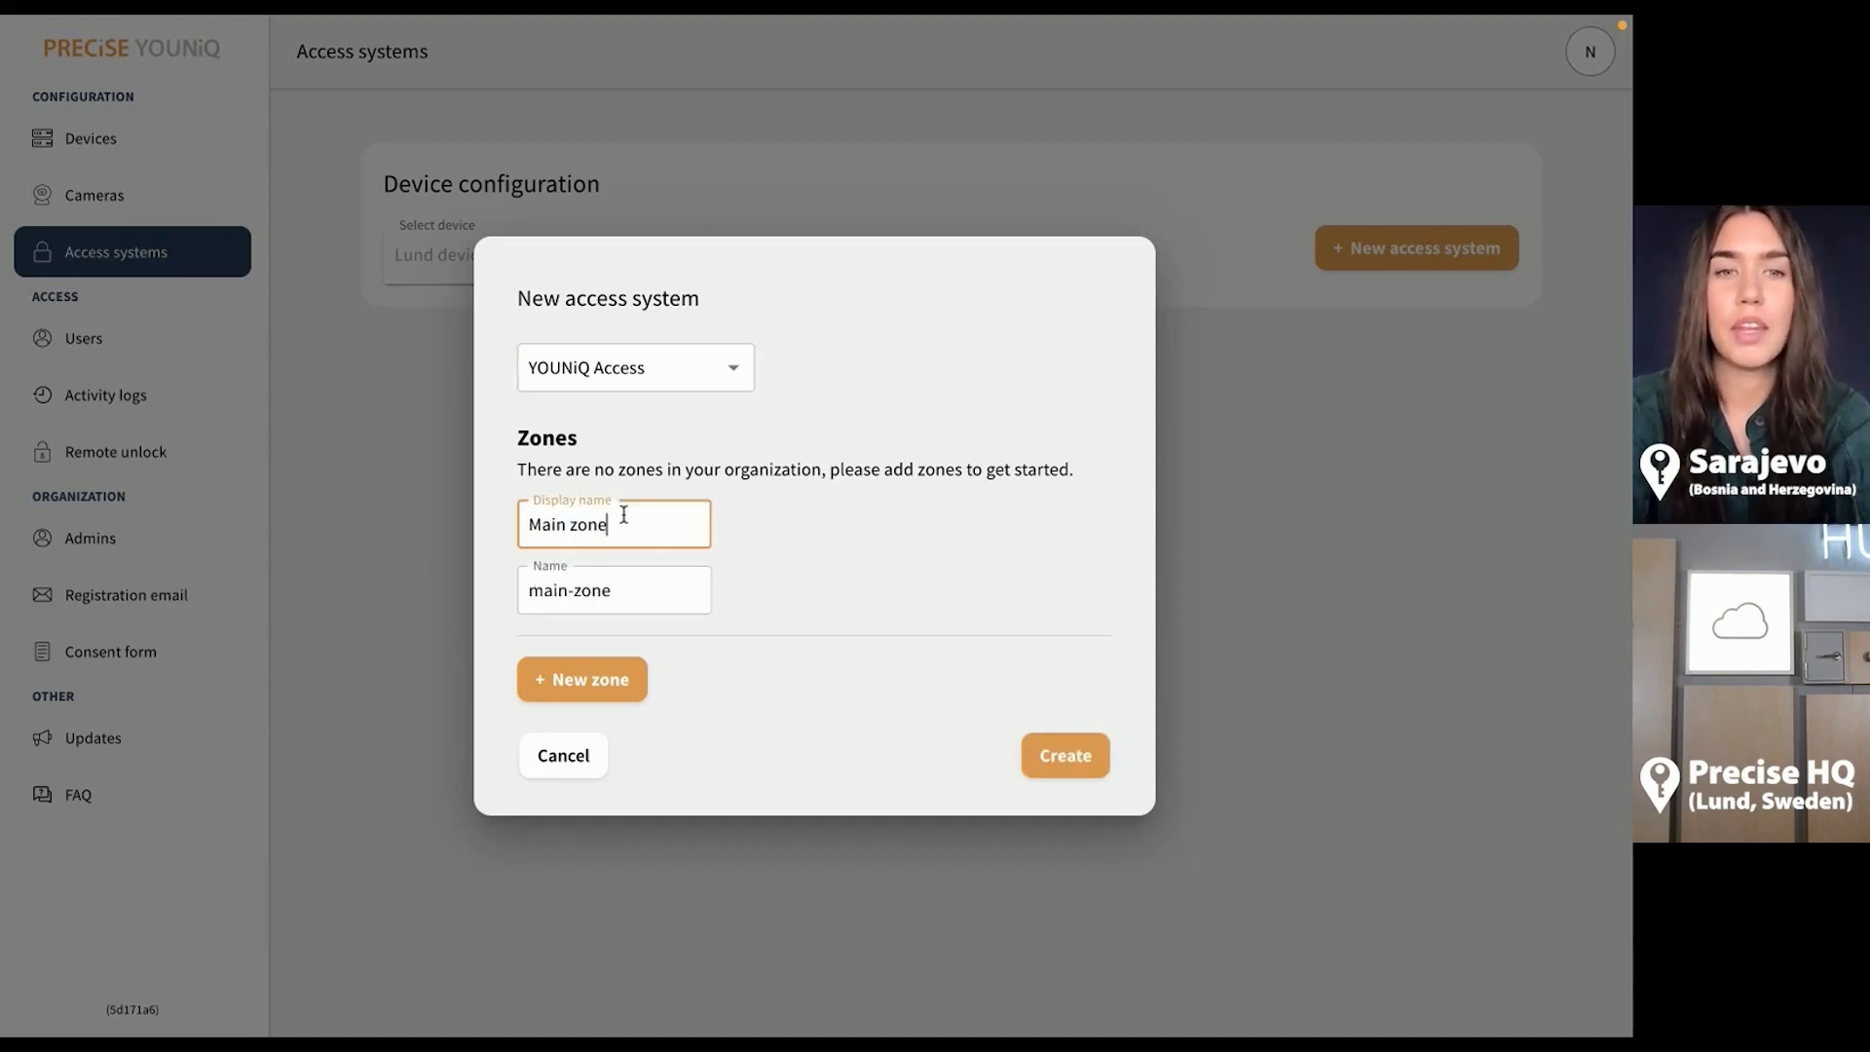
pyautogui.click(1070, 756)
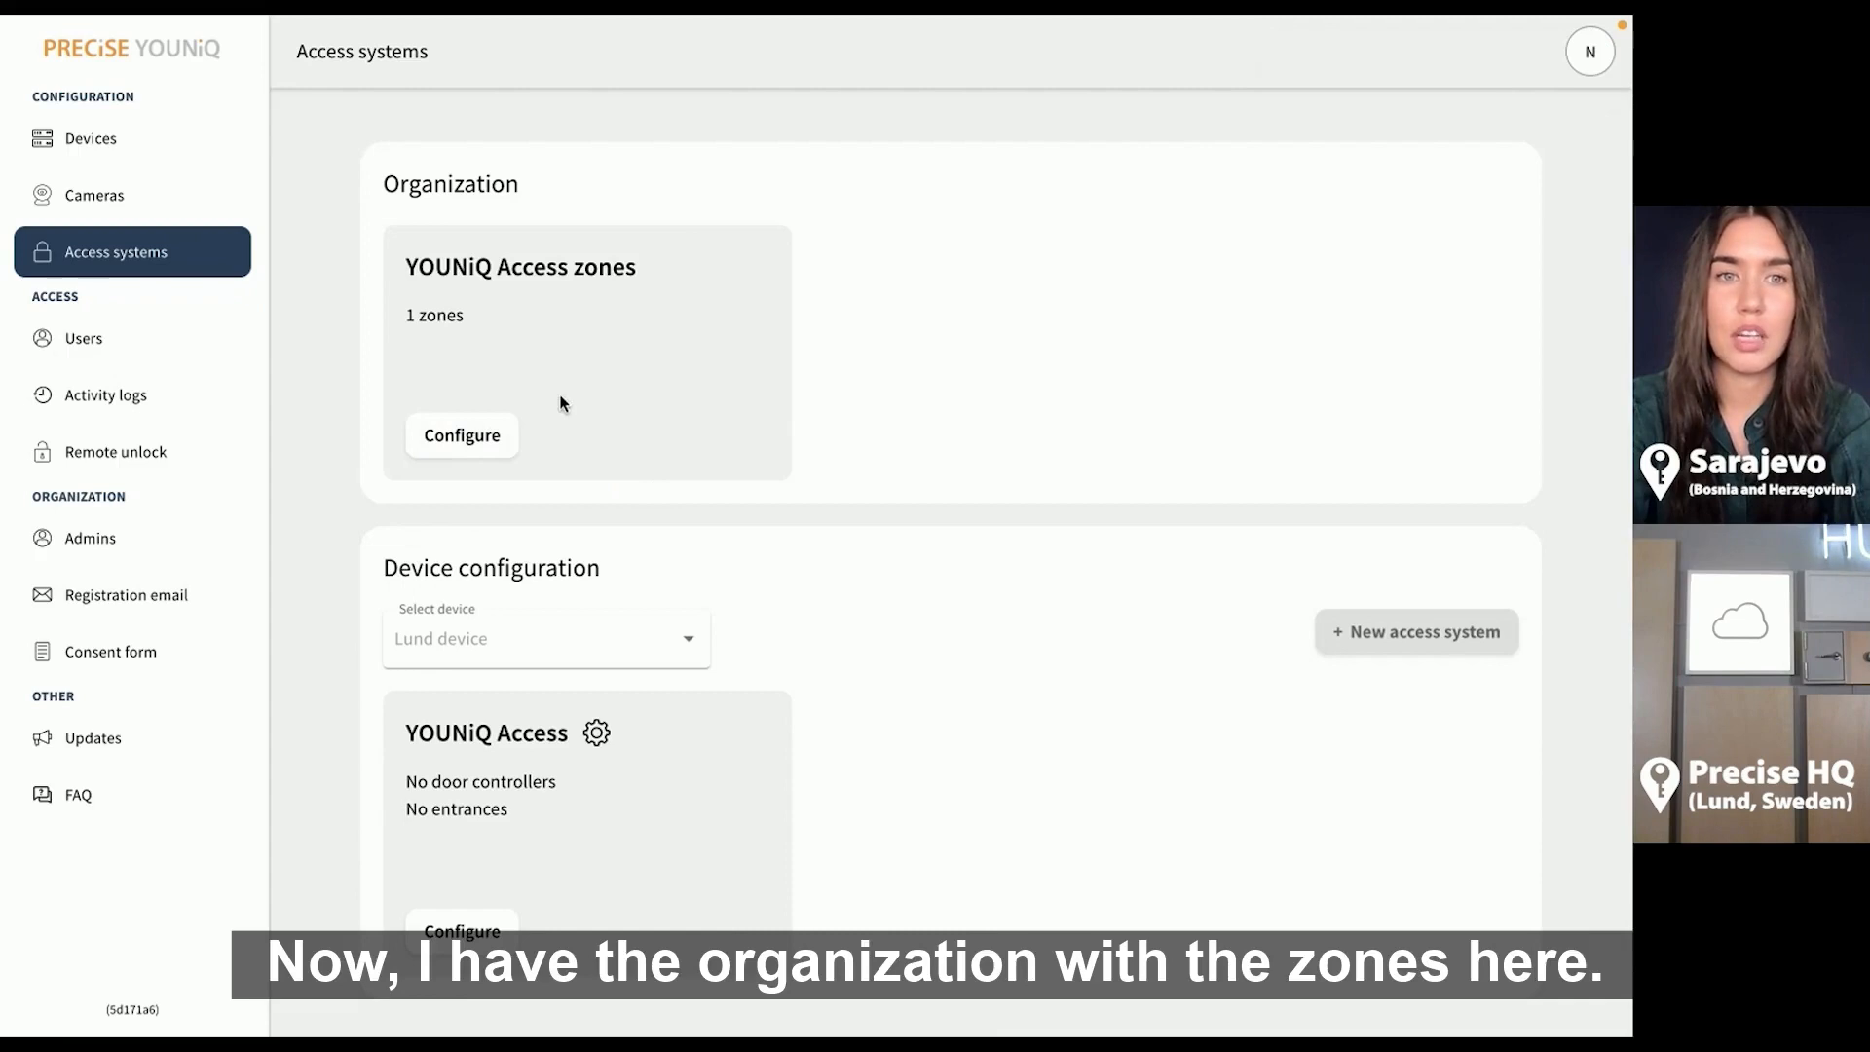
# Check the zones list, then open the YOUNiQ Access system's door controllers
pyautogui.click(494, 435)
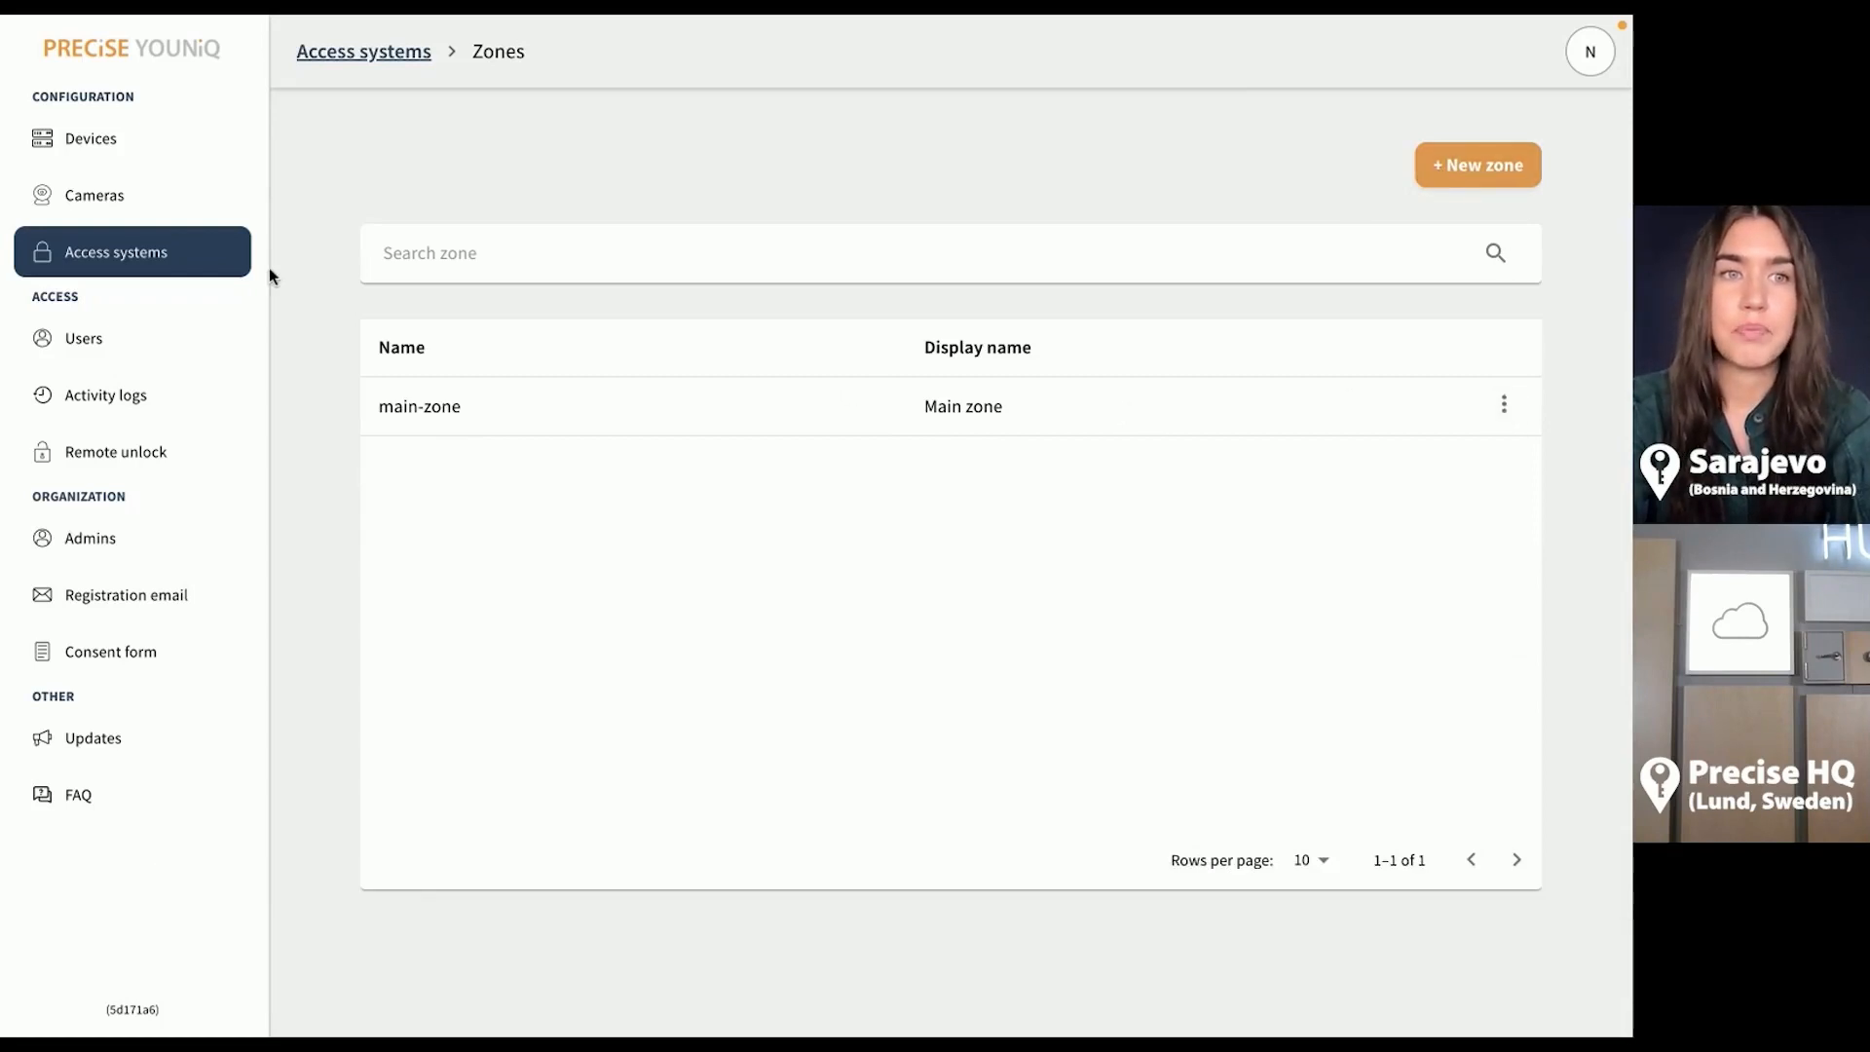
pyautogui.click(400, 65)
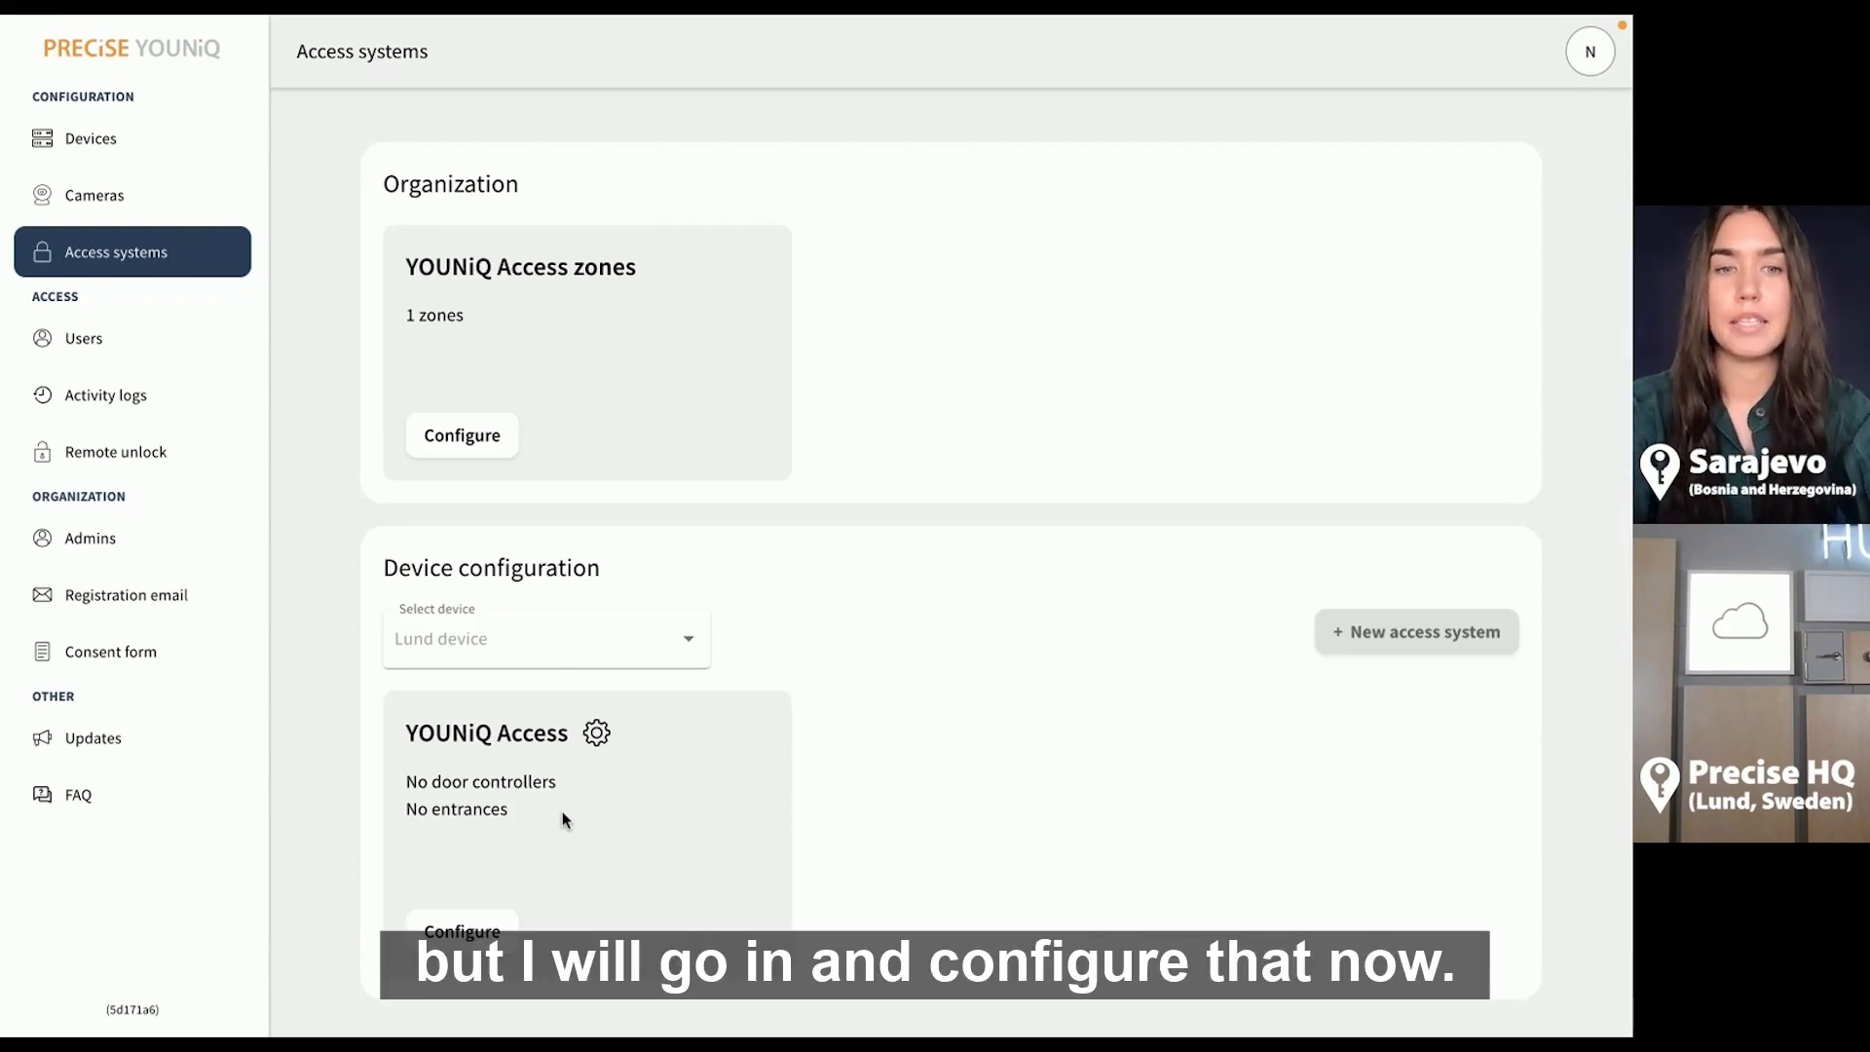
pyautogui.click(483, 937)
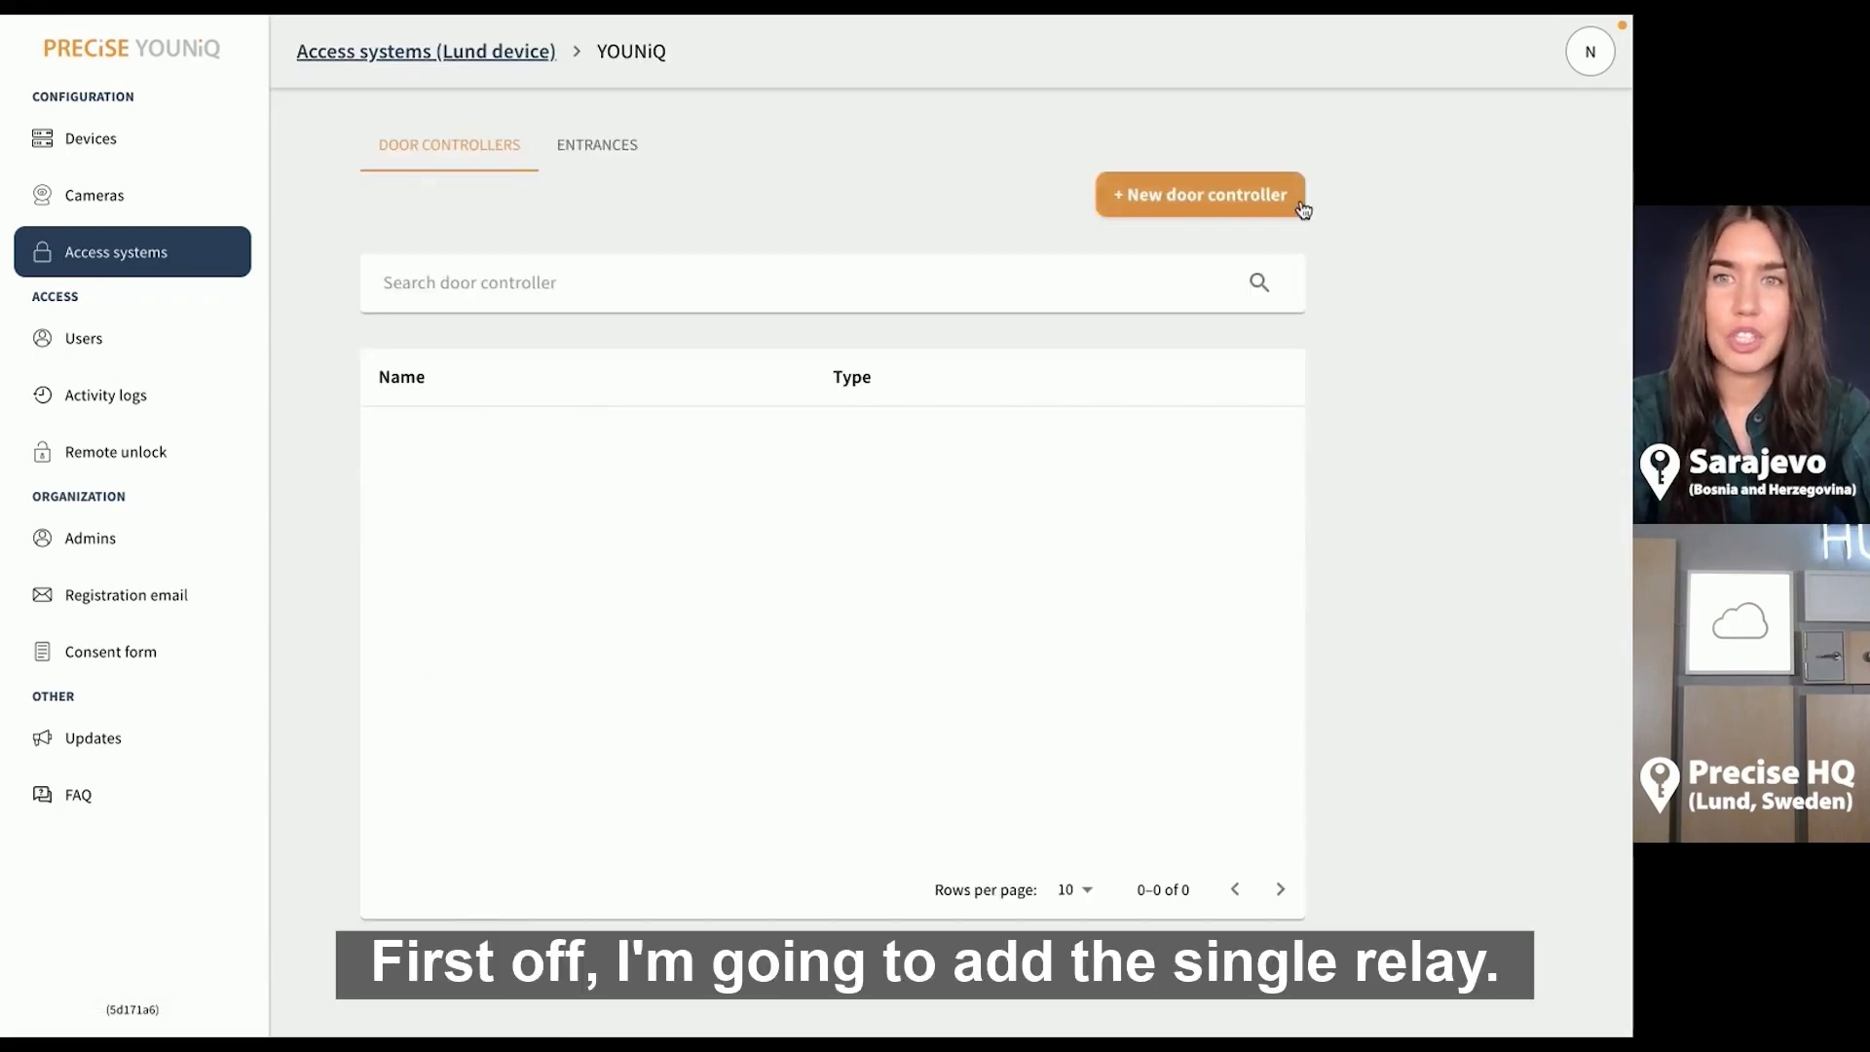
pyautogui.click(1243, 206)
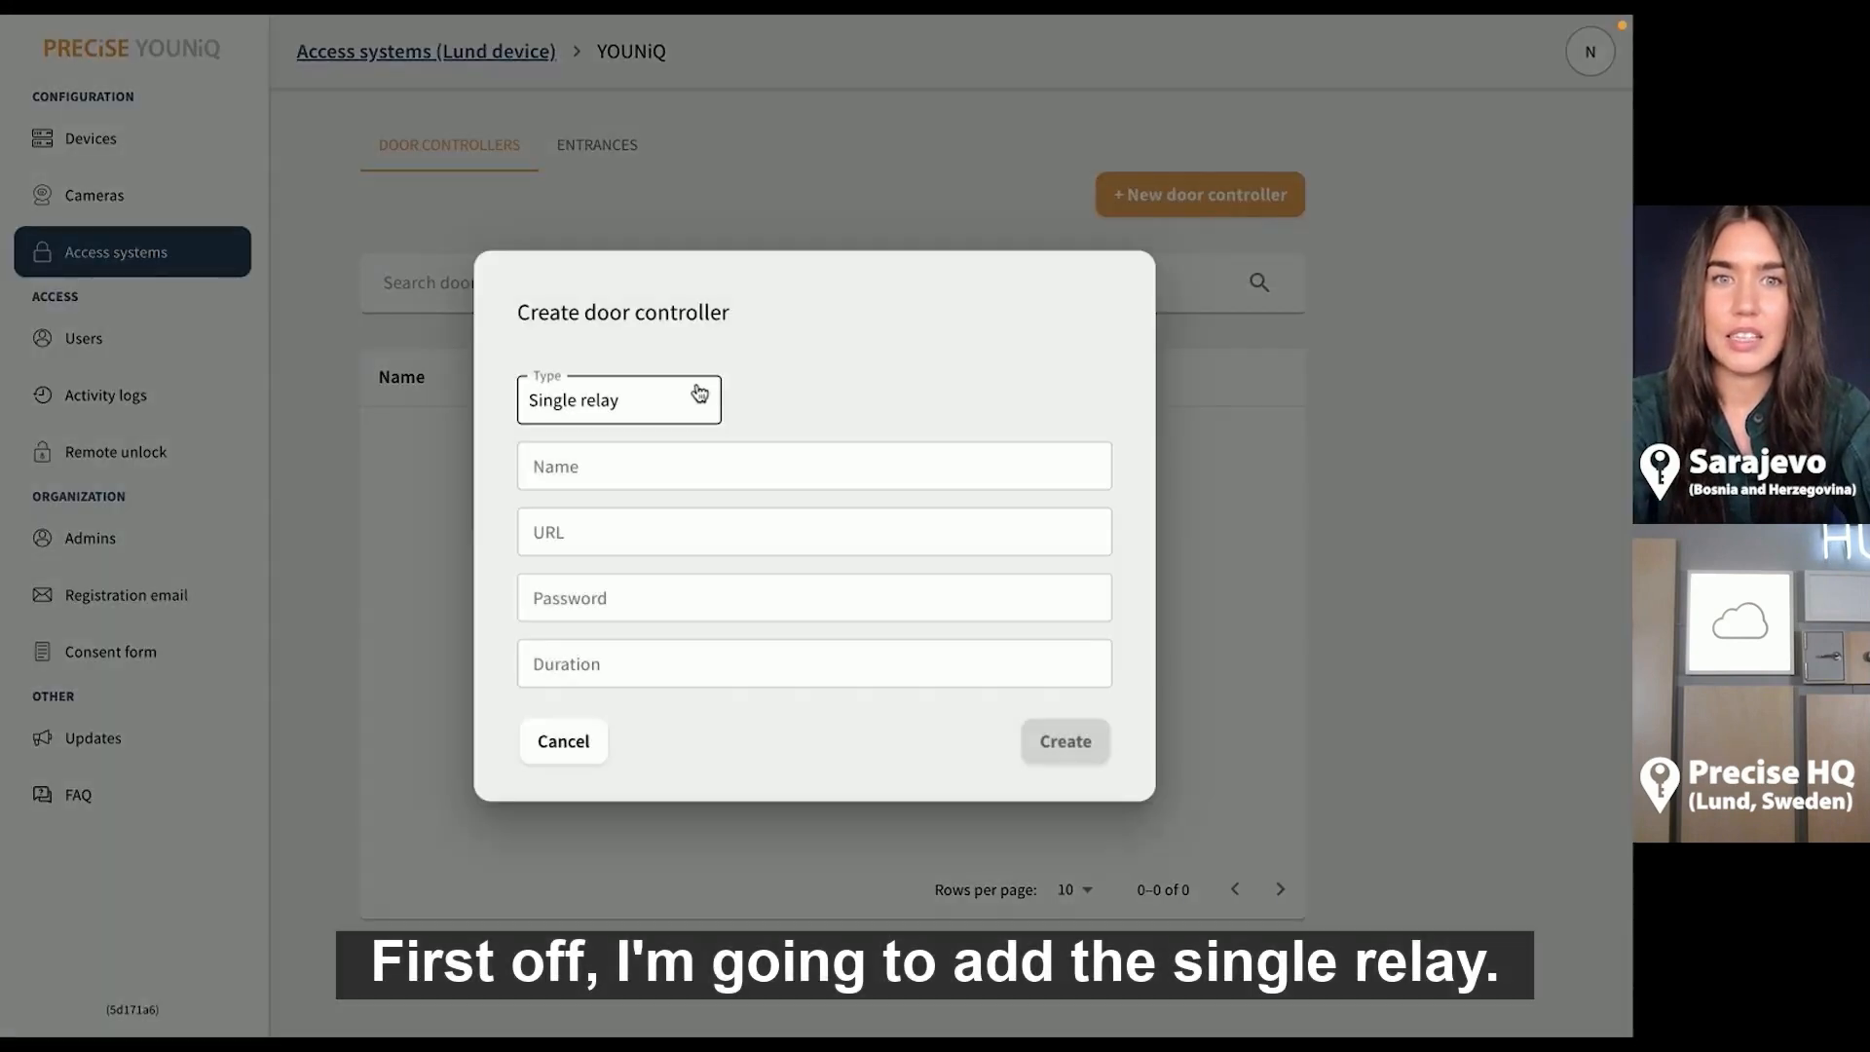
pyautogui.click(692, 459)
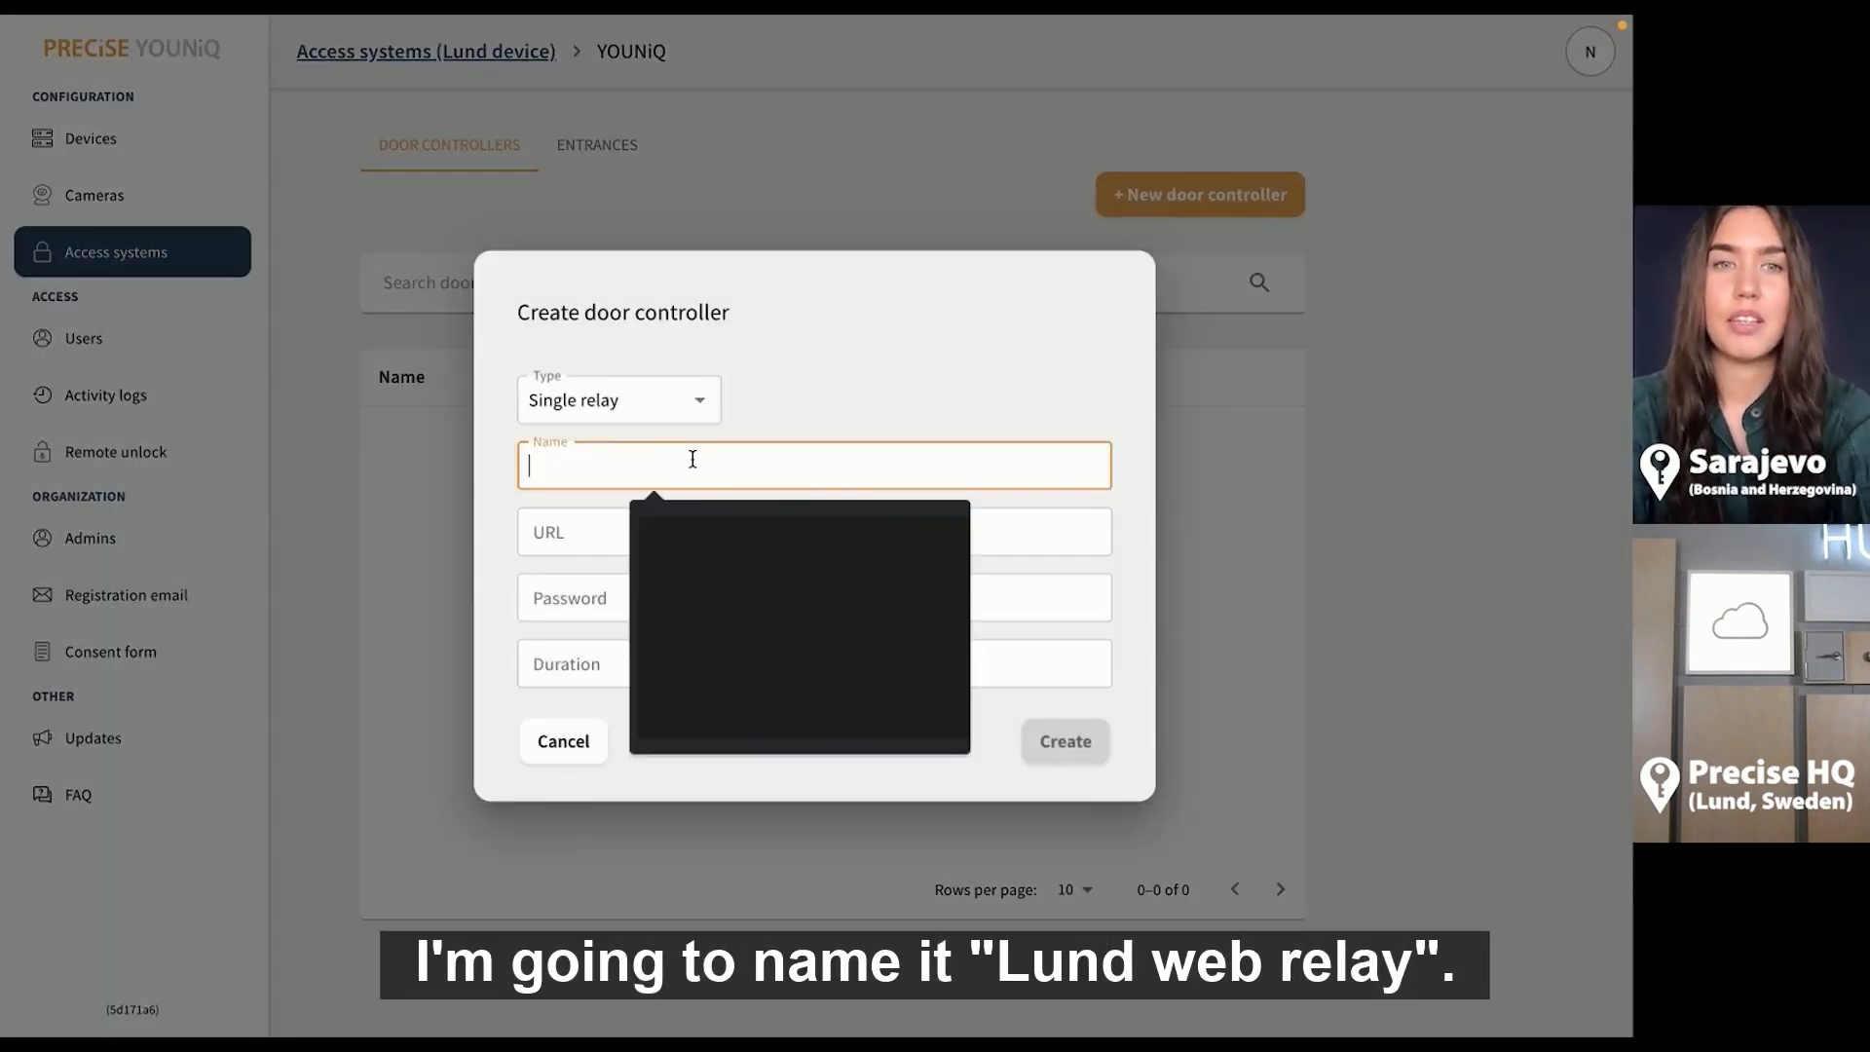
pyautogui.write('Lun')
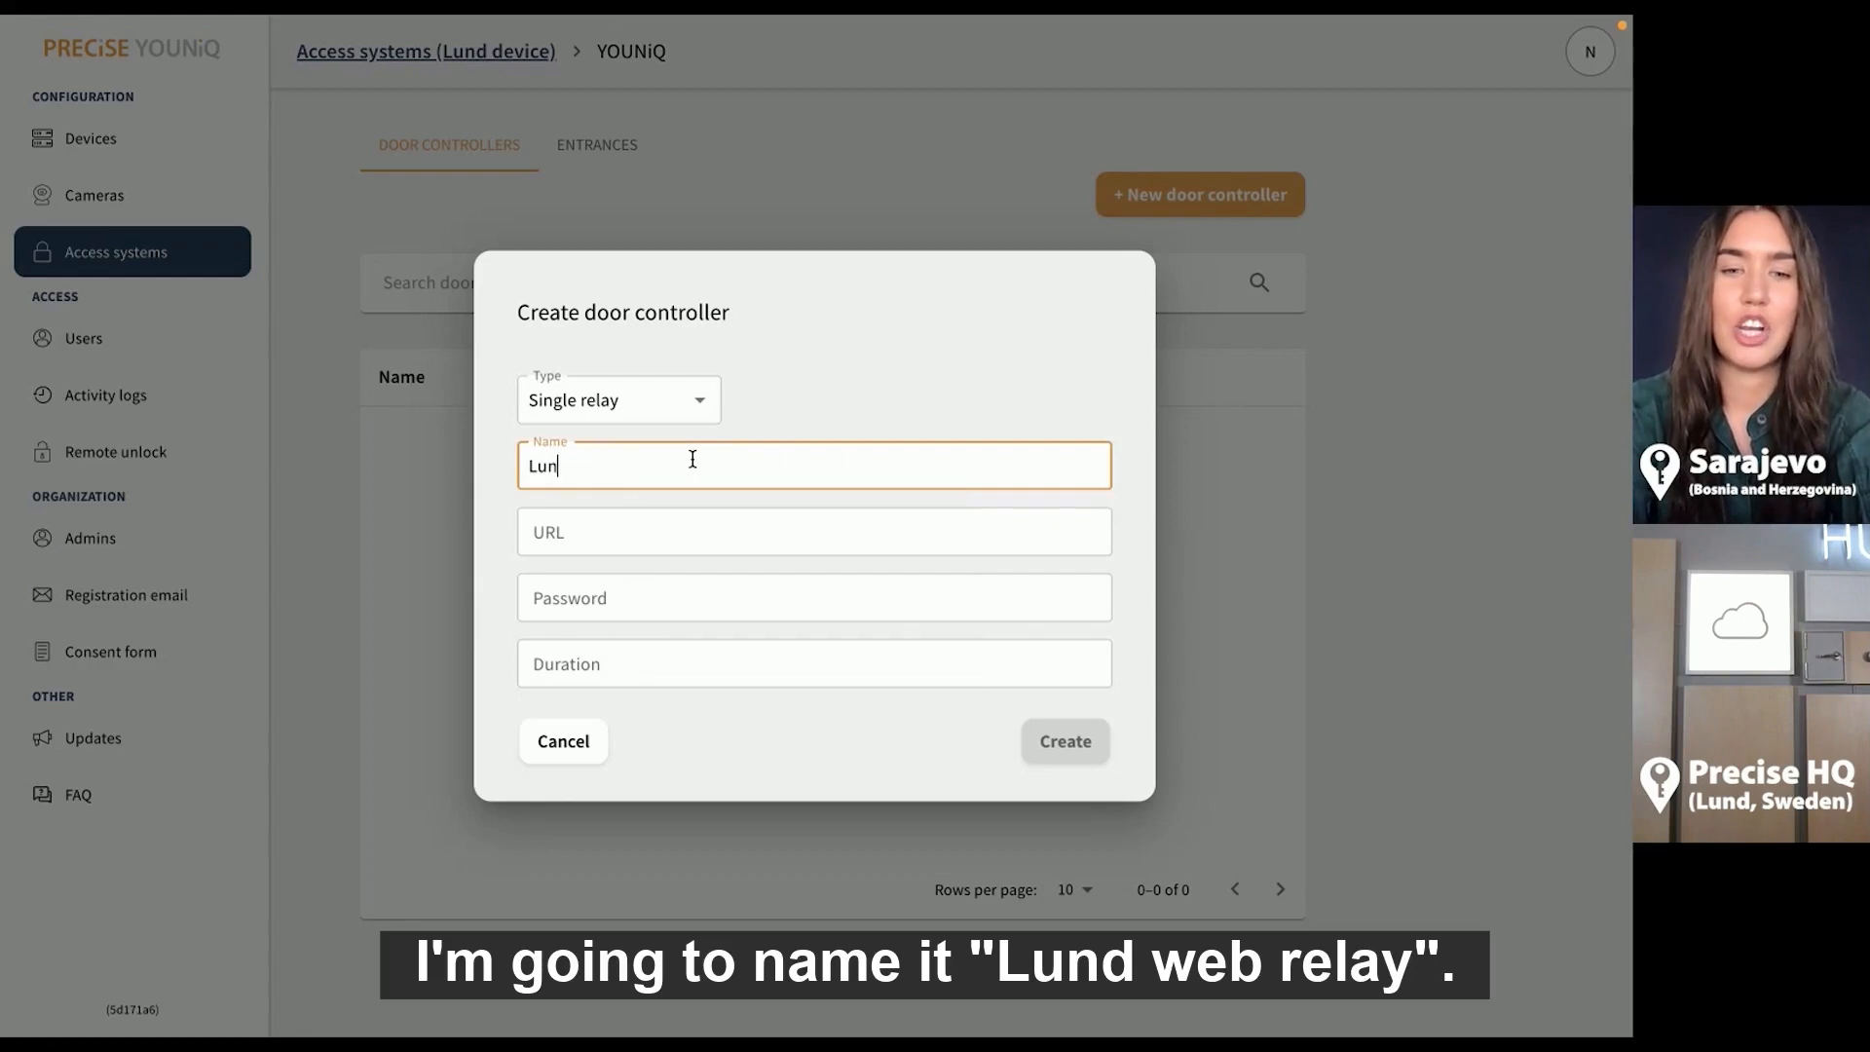
pyautogui.write('d we')
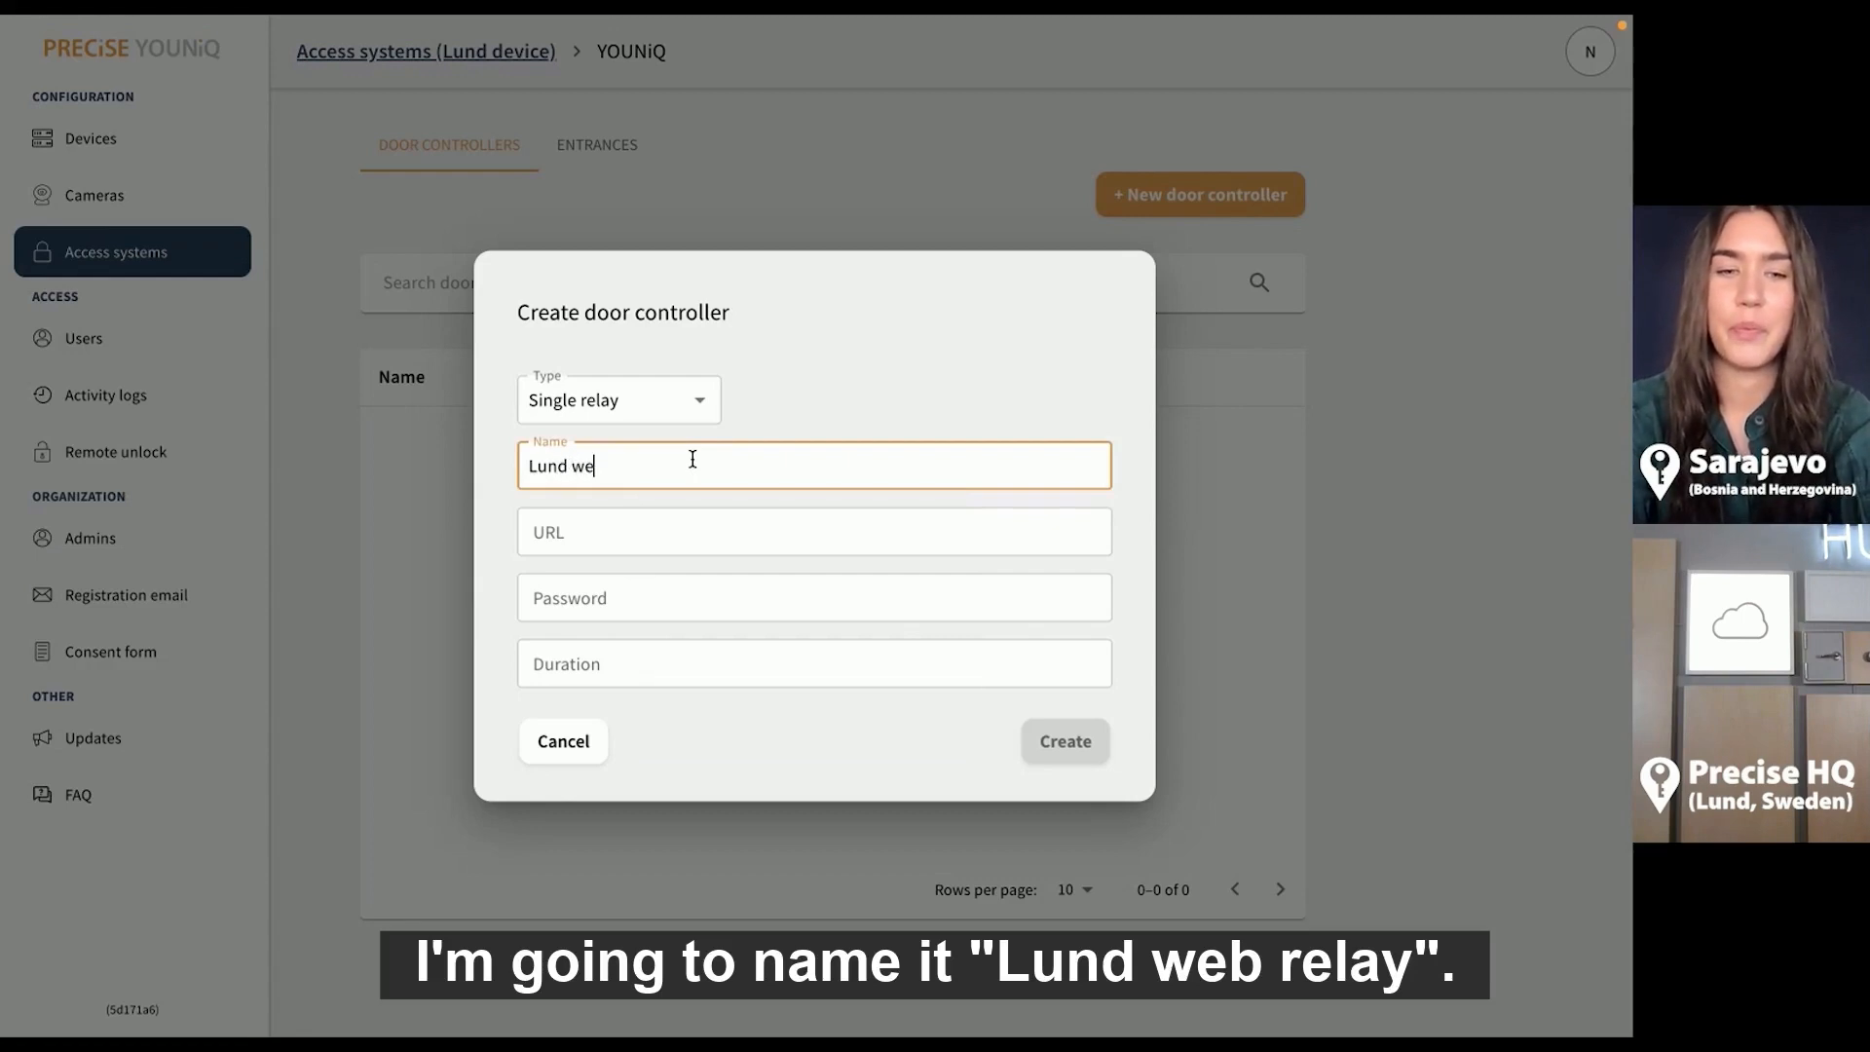
pyautogui.write('b relay')
pyautogui.click(663, 513)
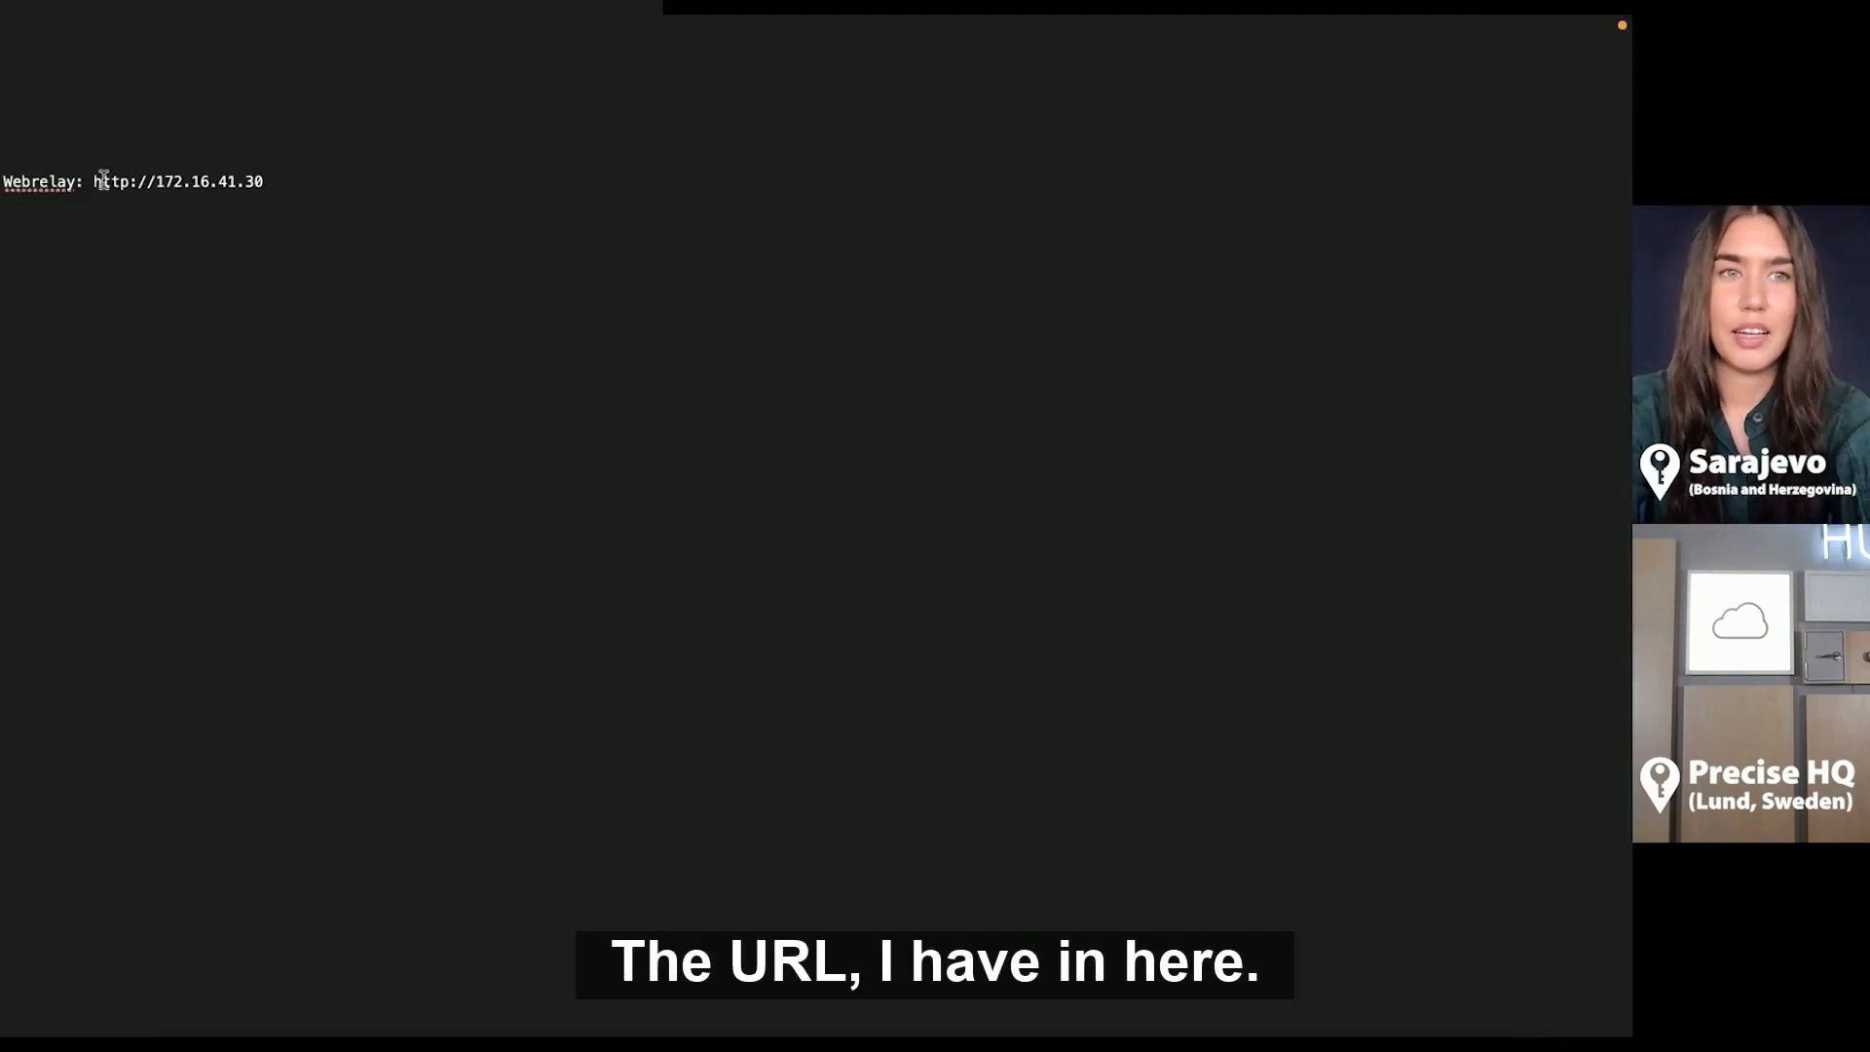
pyautogui.moveTo(94, 181); pyautogui.dragTo(297, 177)
pyautogui.press('super+c')
pyautogui.hotkey('ctrl', 'Right')
pyautogui.press('super+v')
pyautogui.click(578, 608)
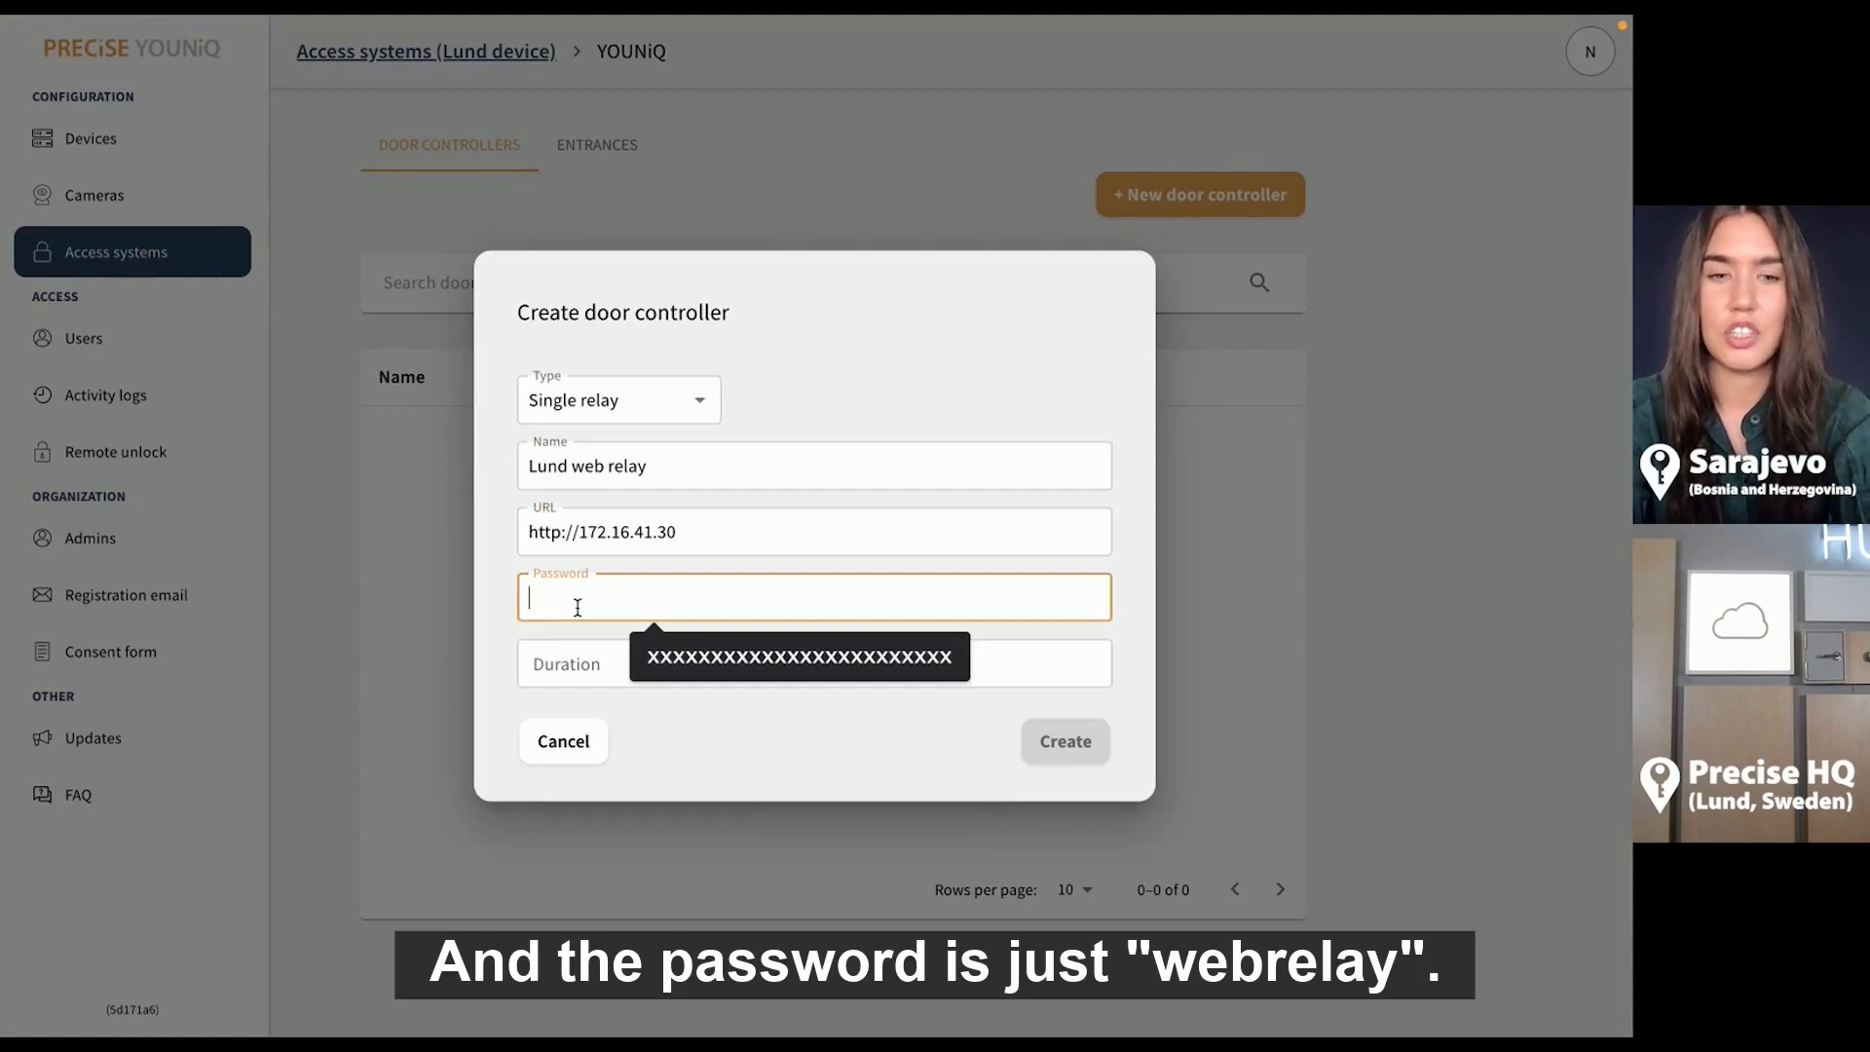
pyautogui.write('webrelay')
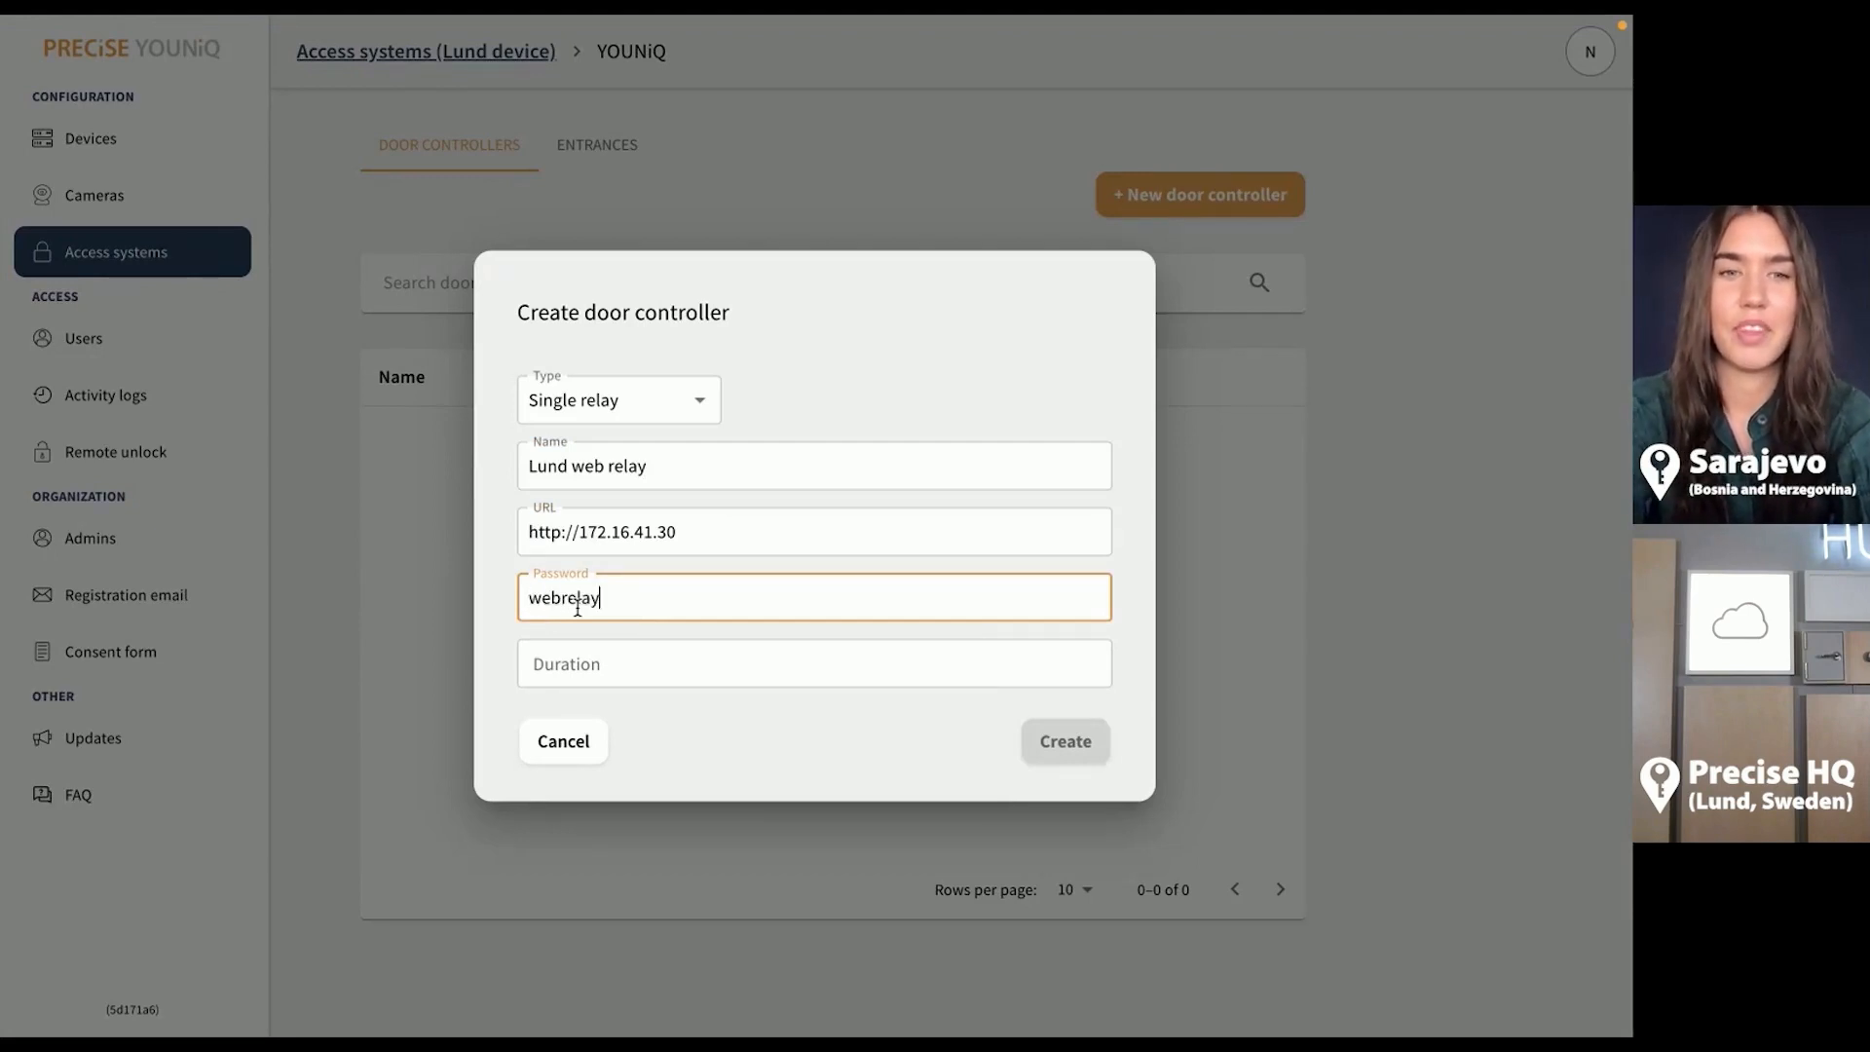
pyautogui.click(578, 668)
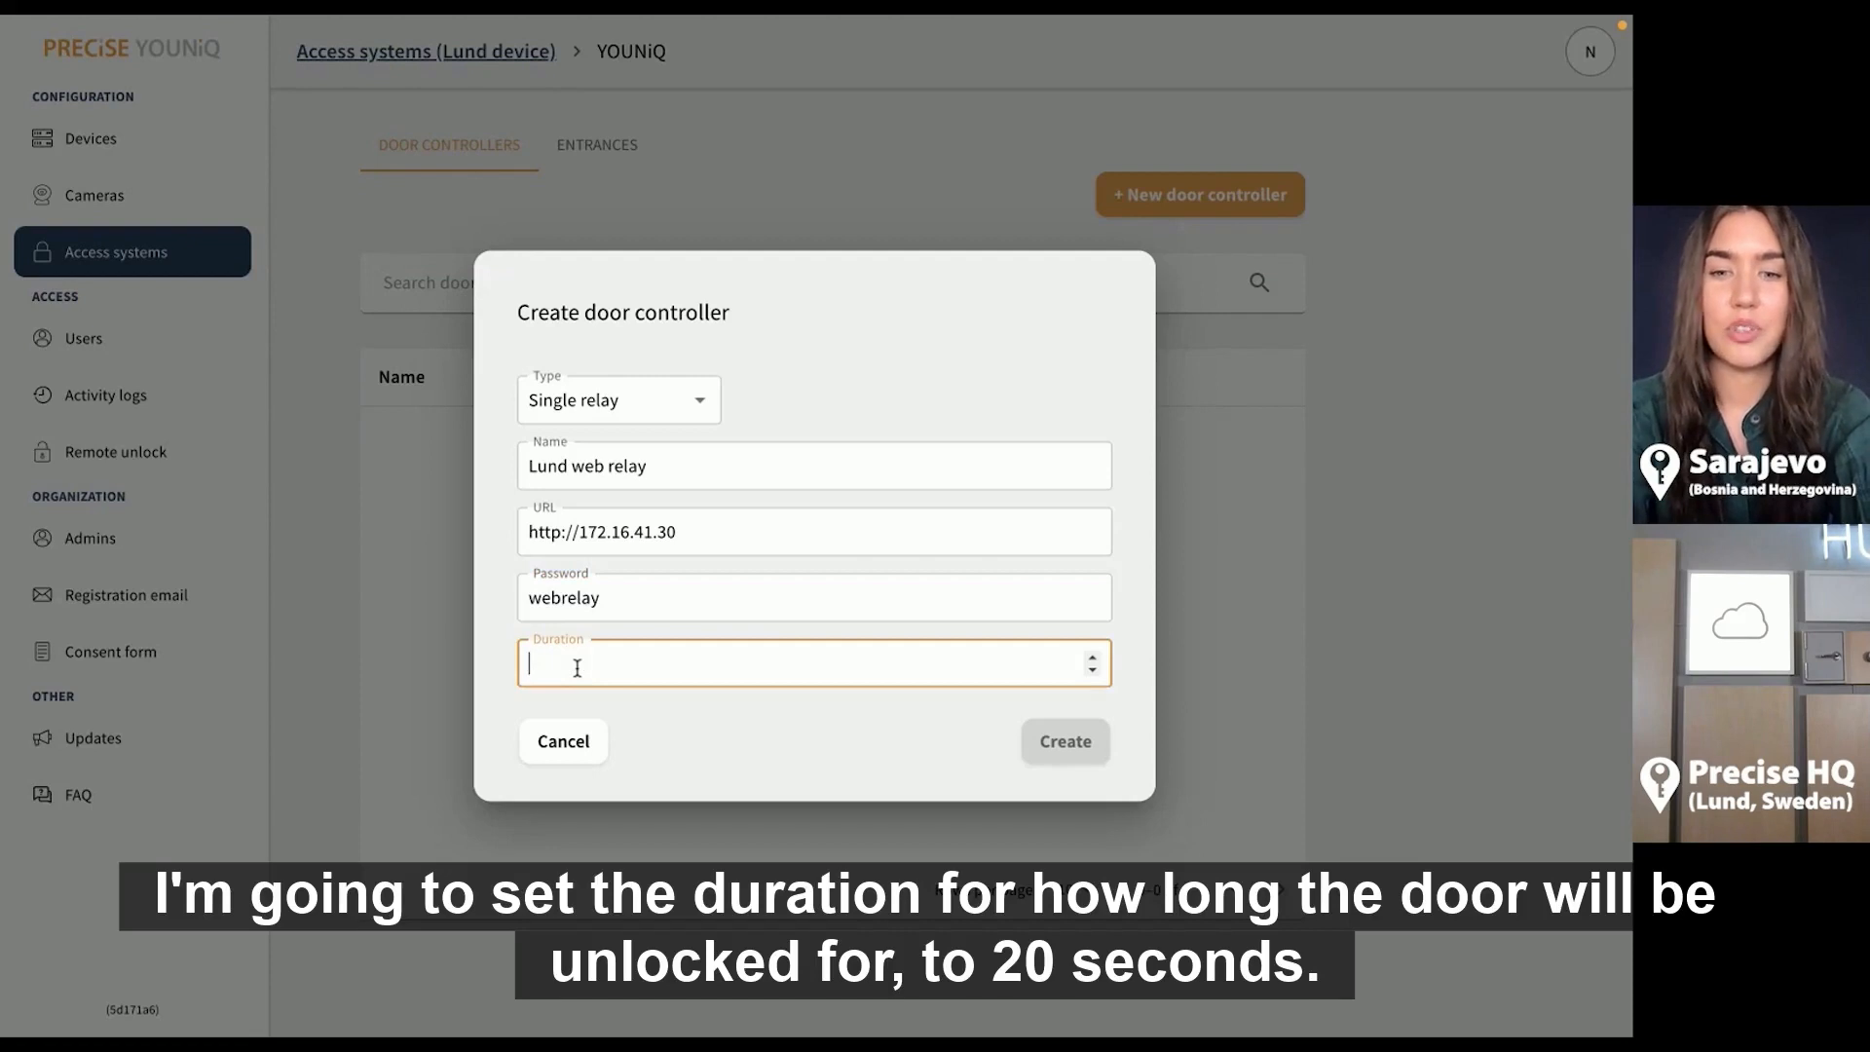
pyautogui.write('20')
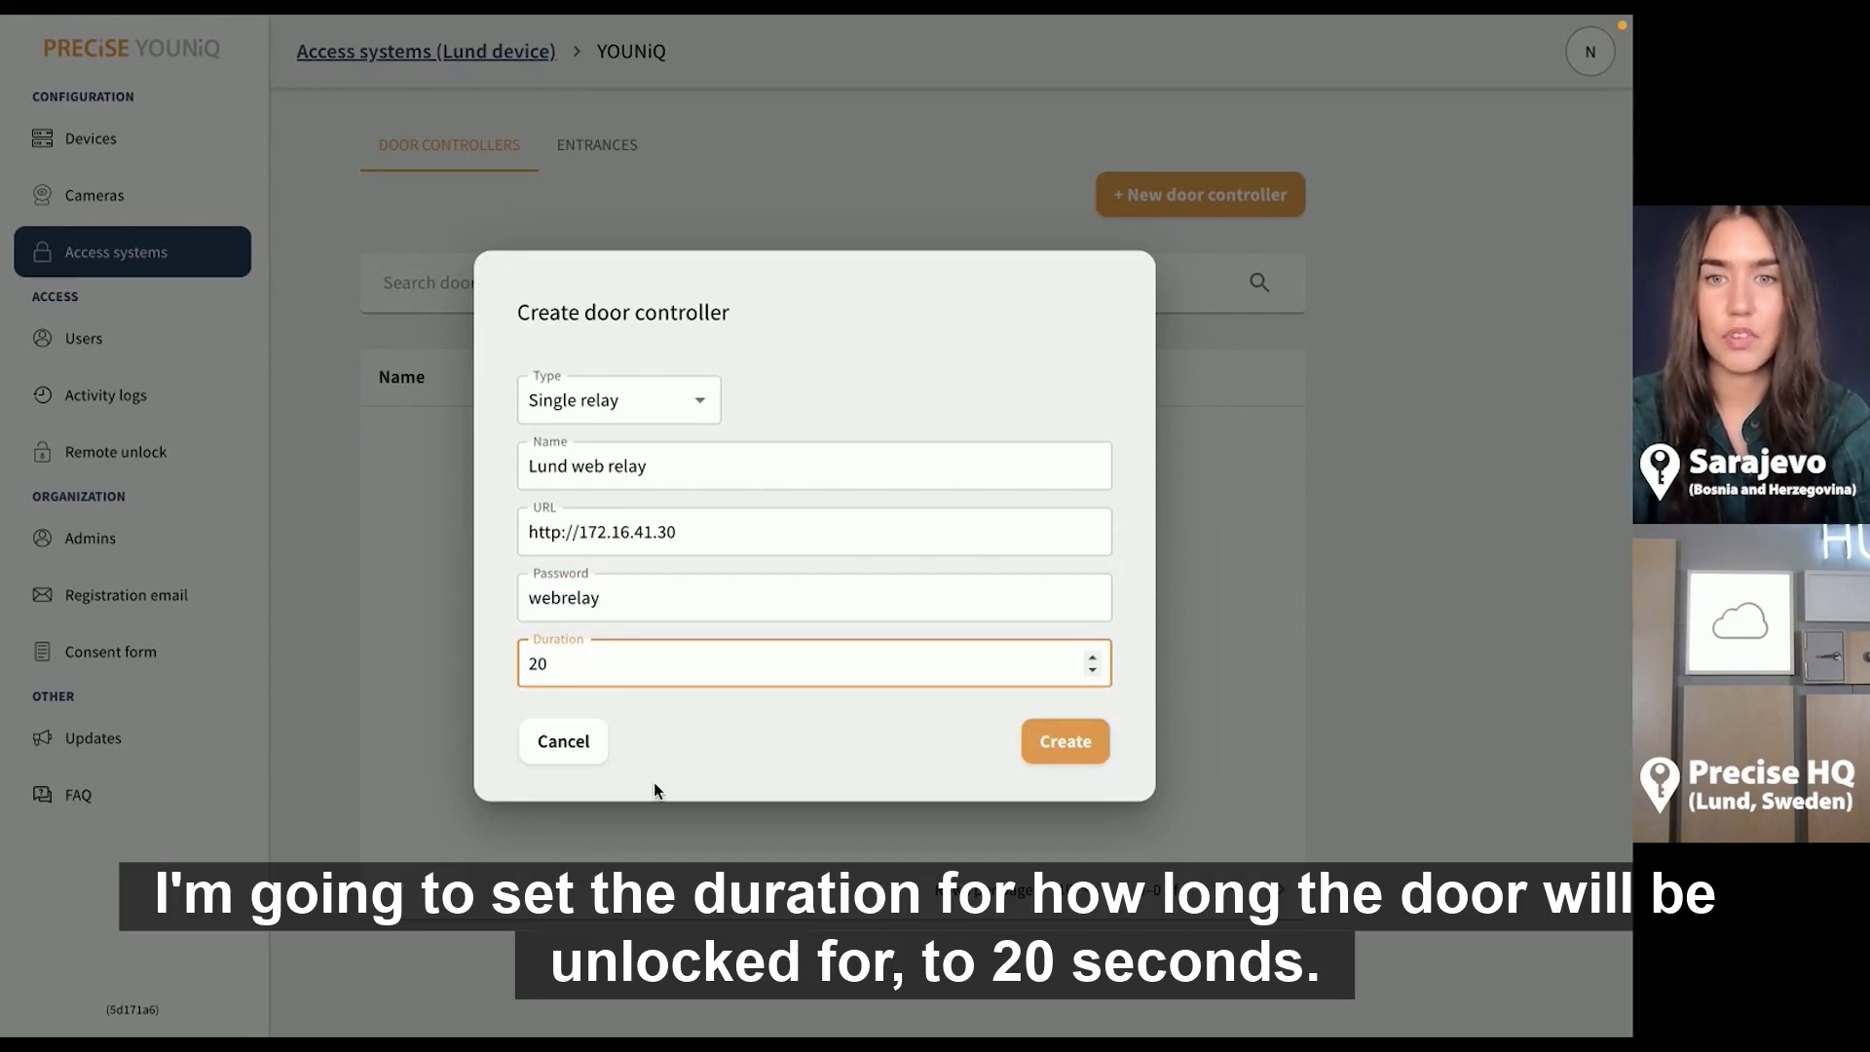
pyautogui.click(1054, 750)
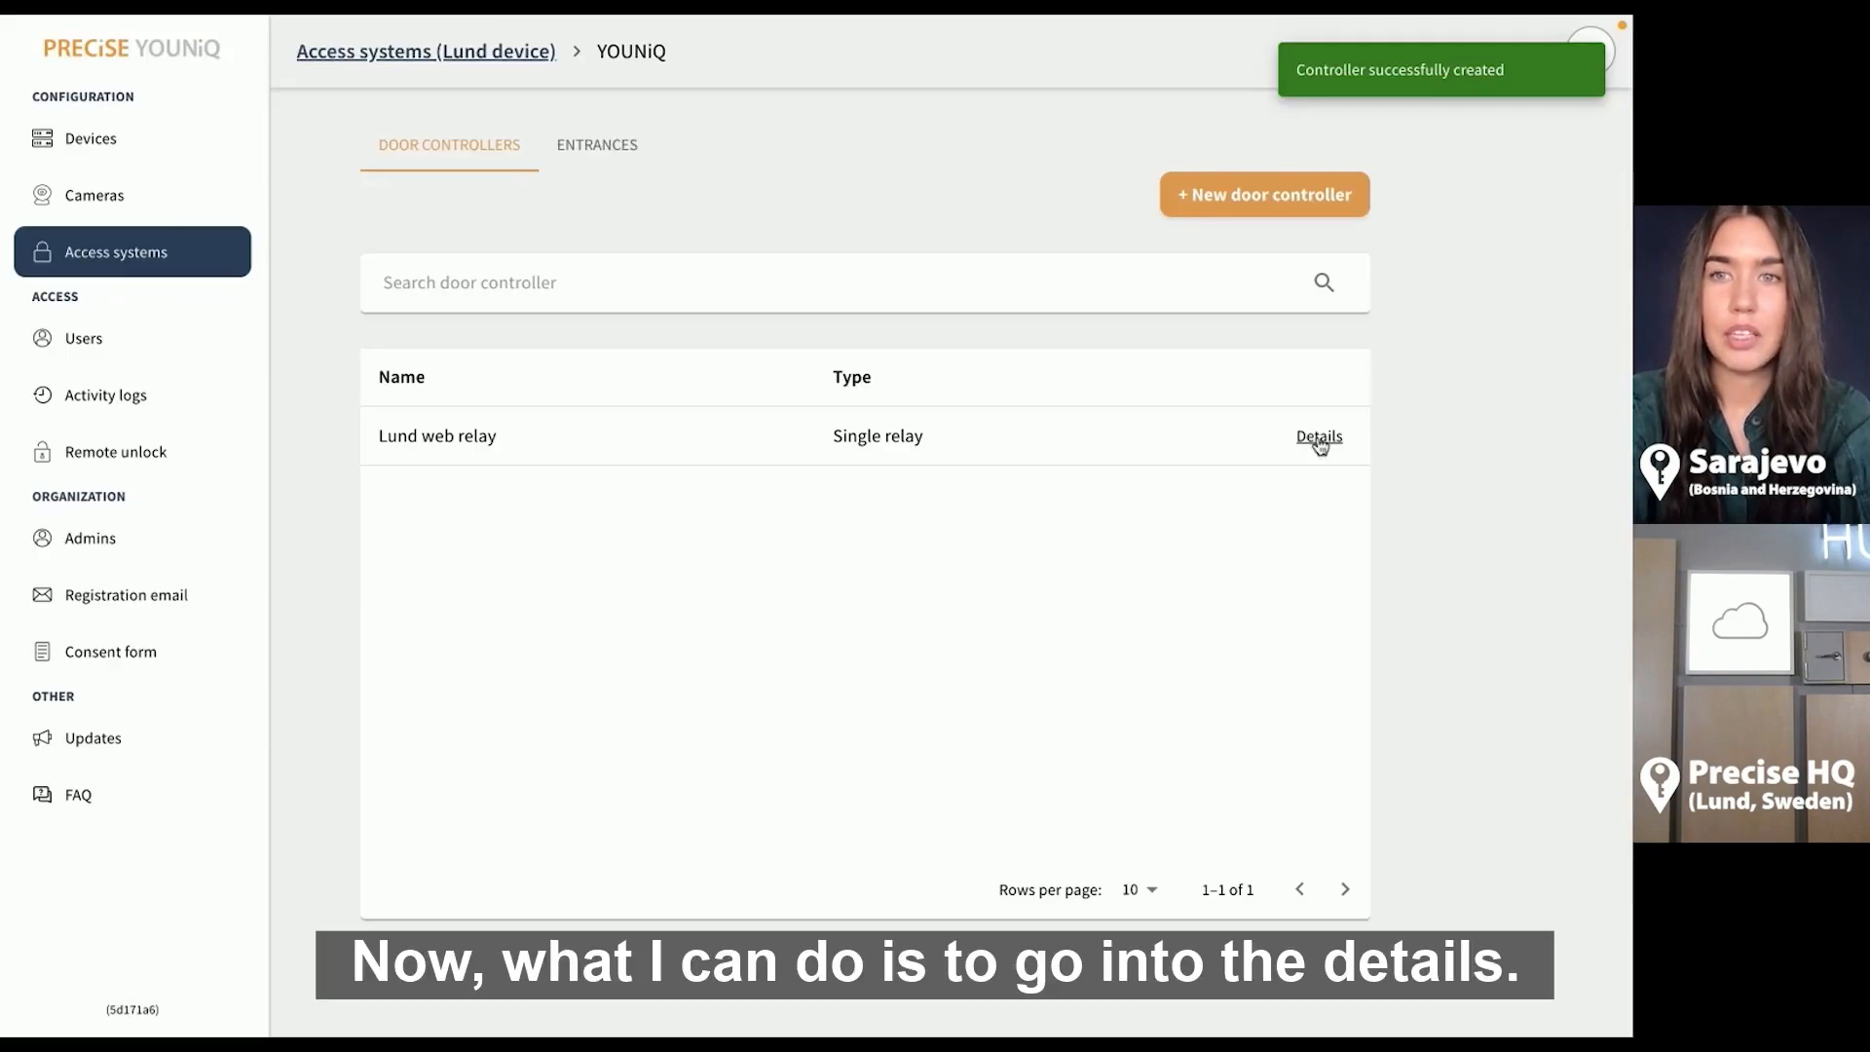
pyautogui.click(1320, 438)
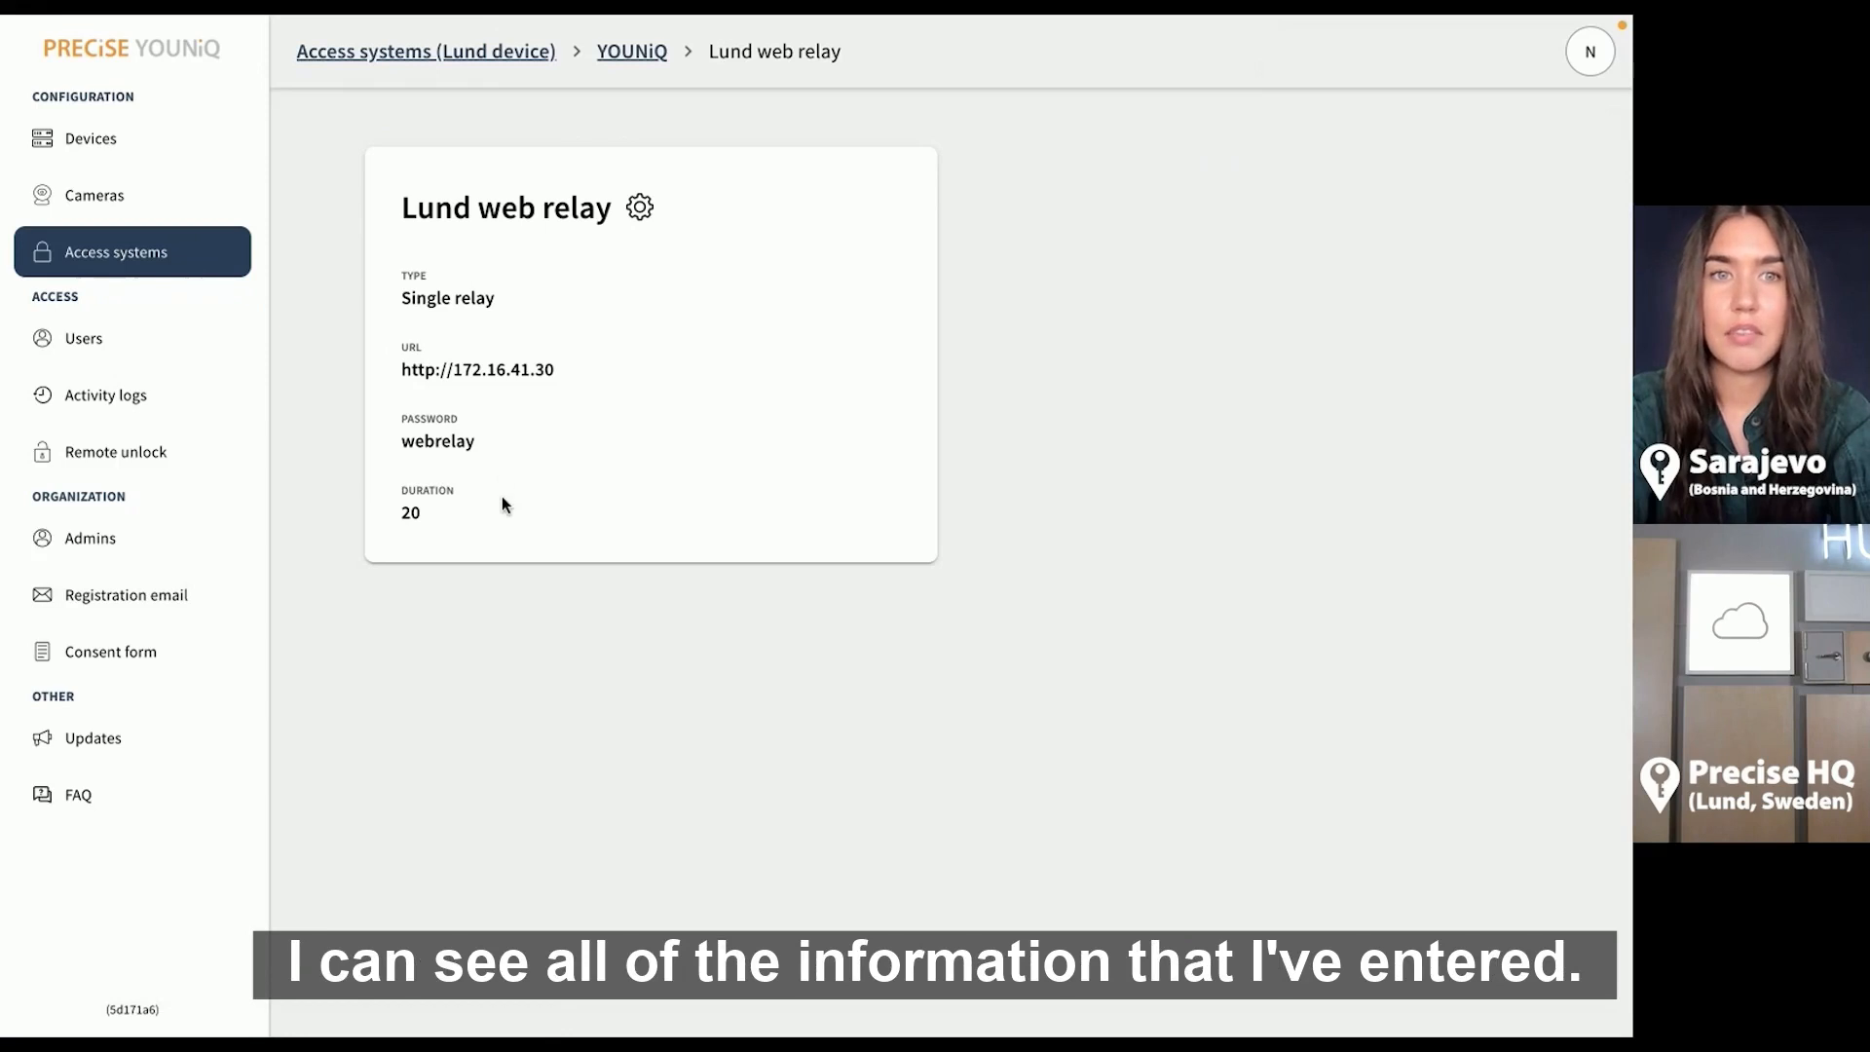
pyautogui.click(639, 209)
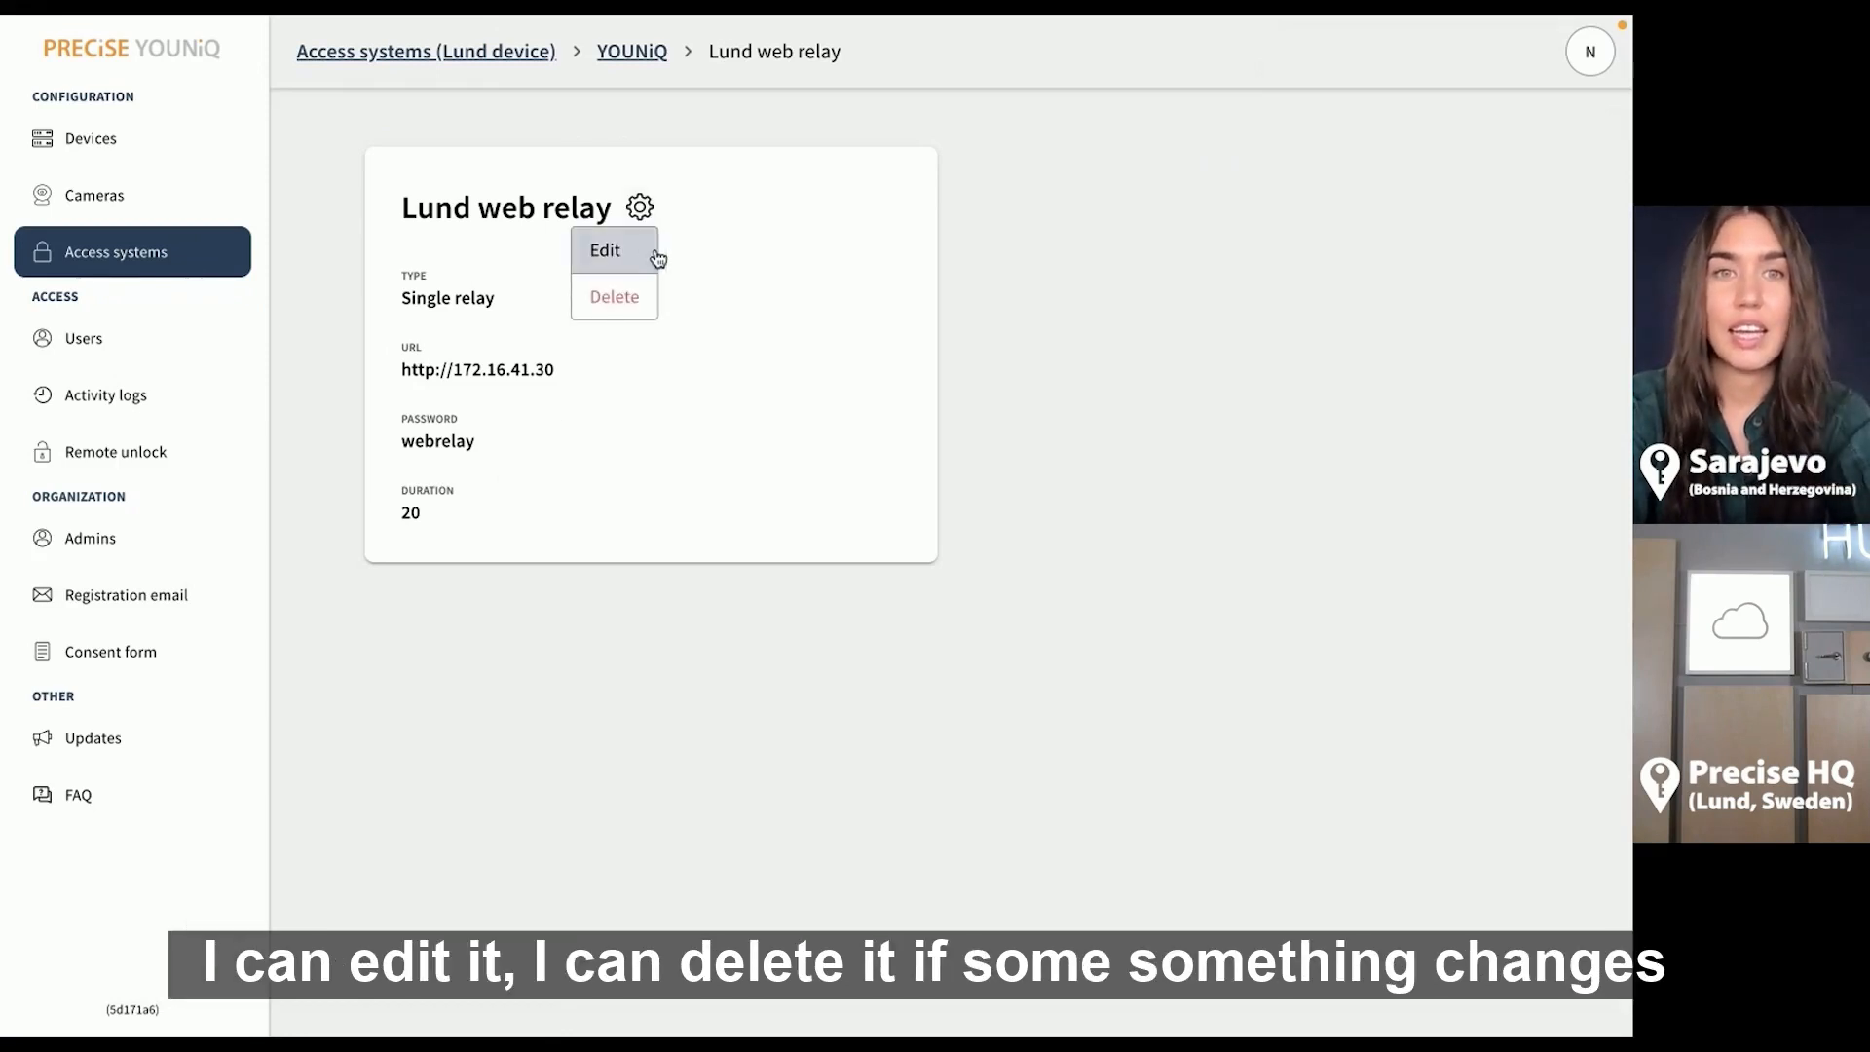
pyautogui.click(721, 341)
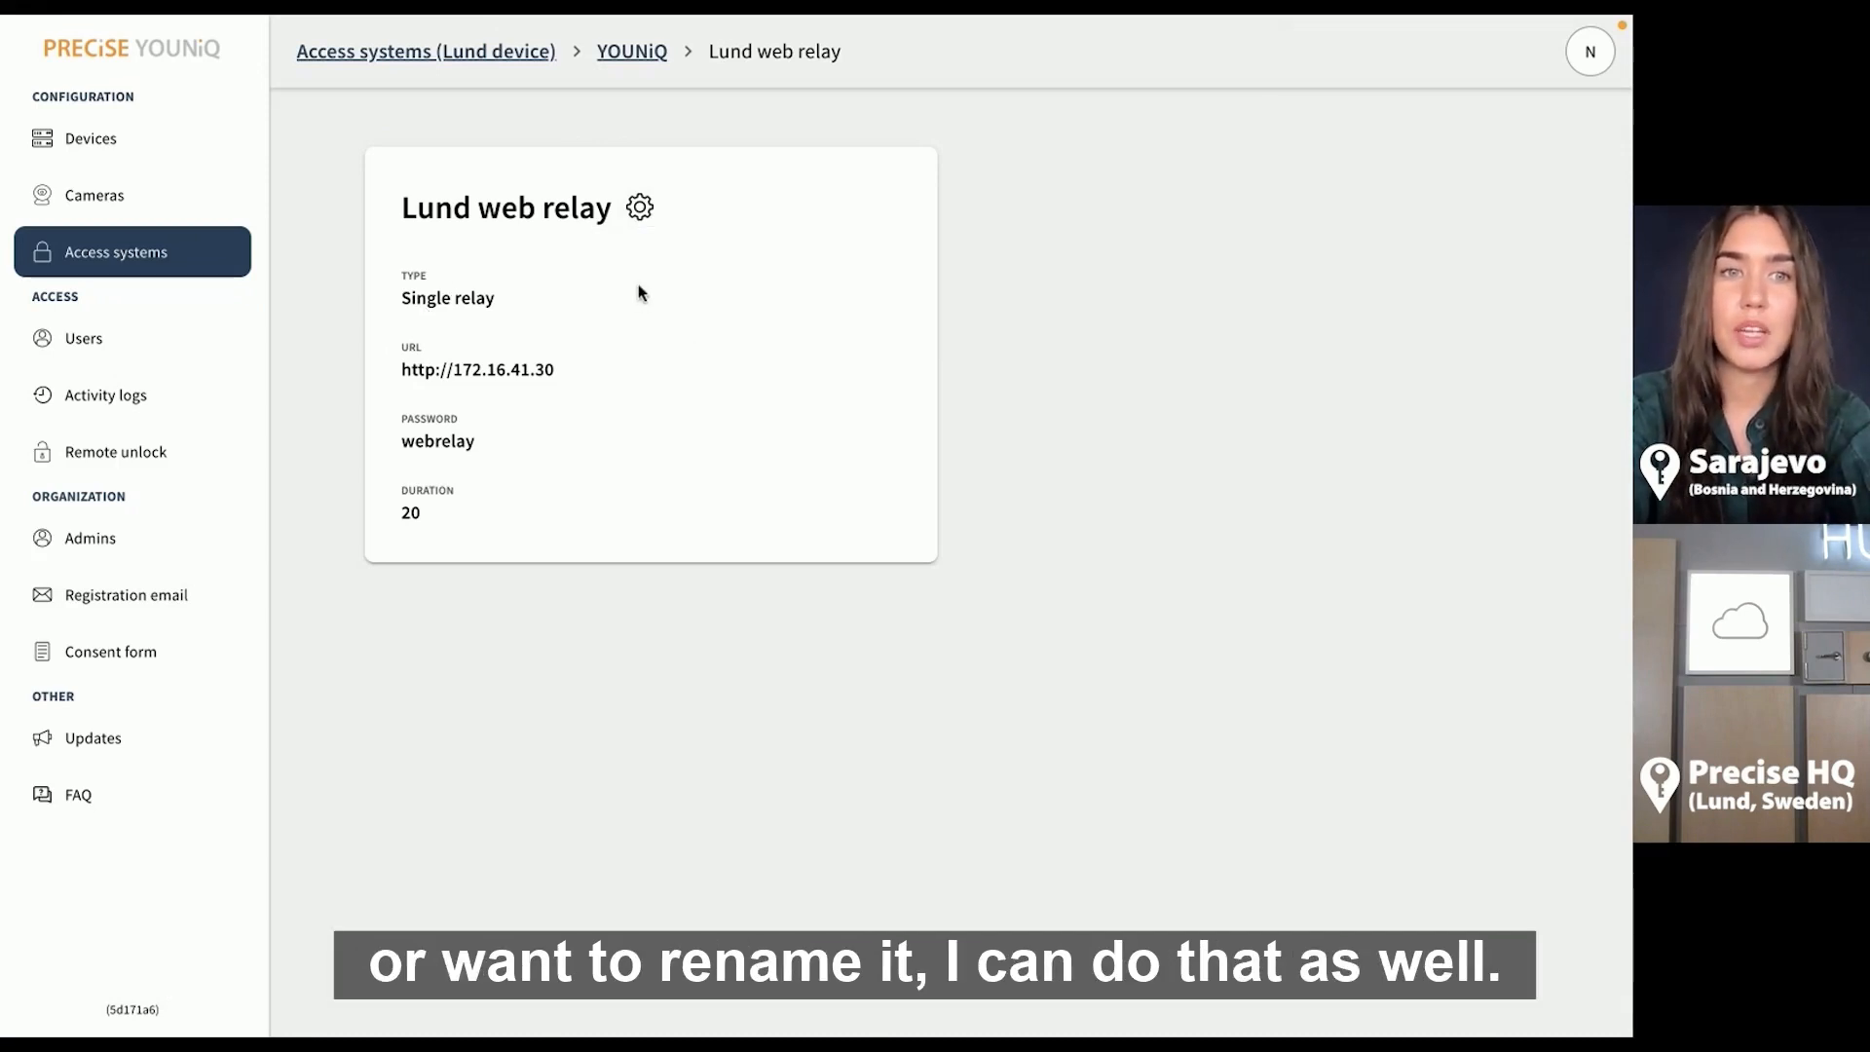
pyautogui.click(659, 58)
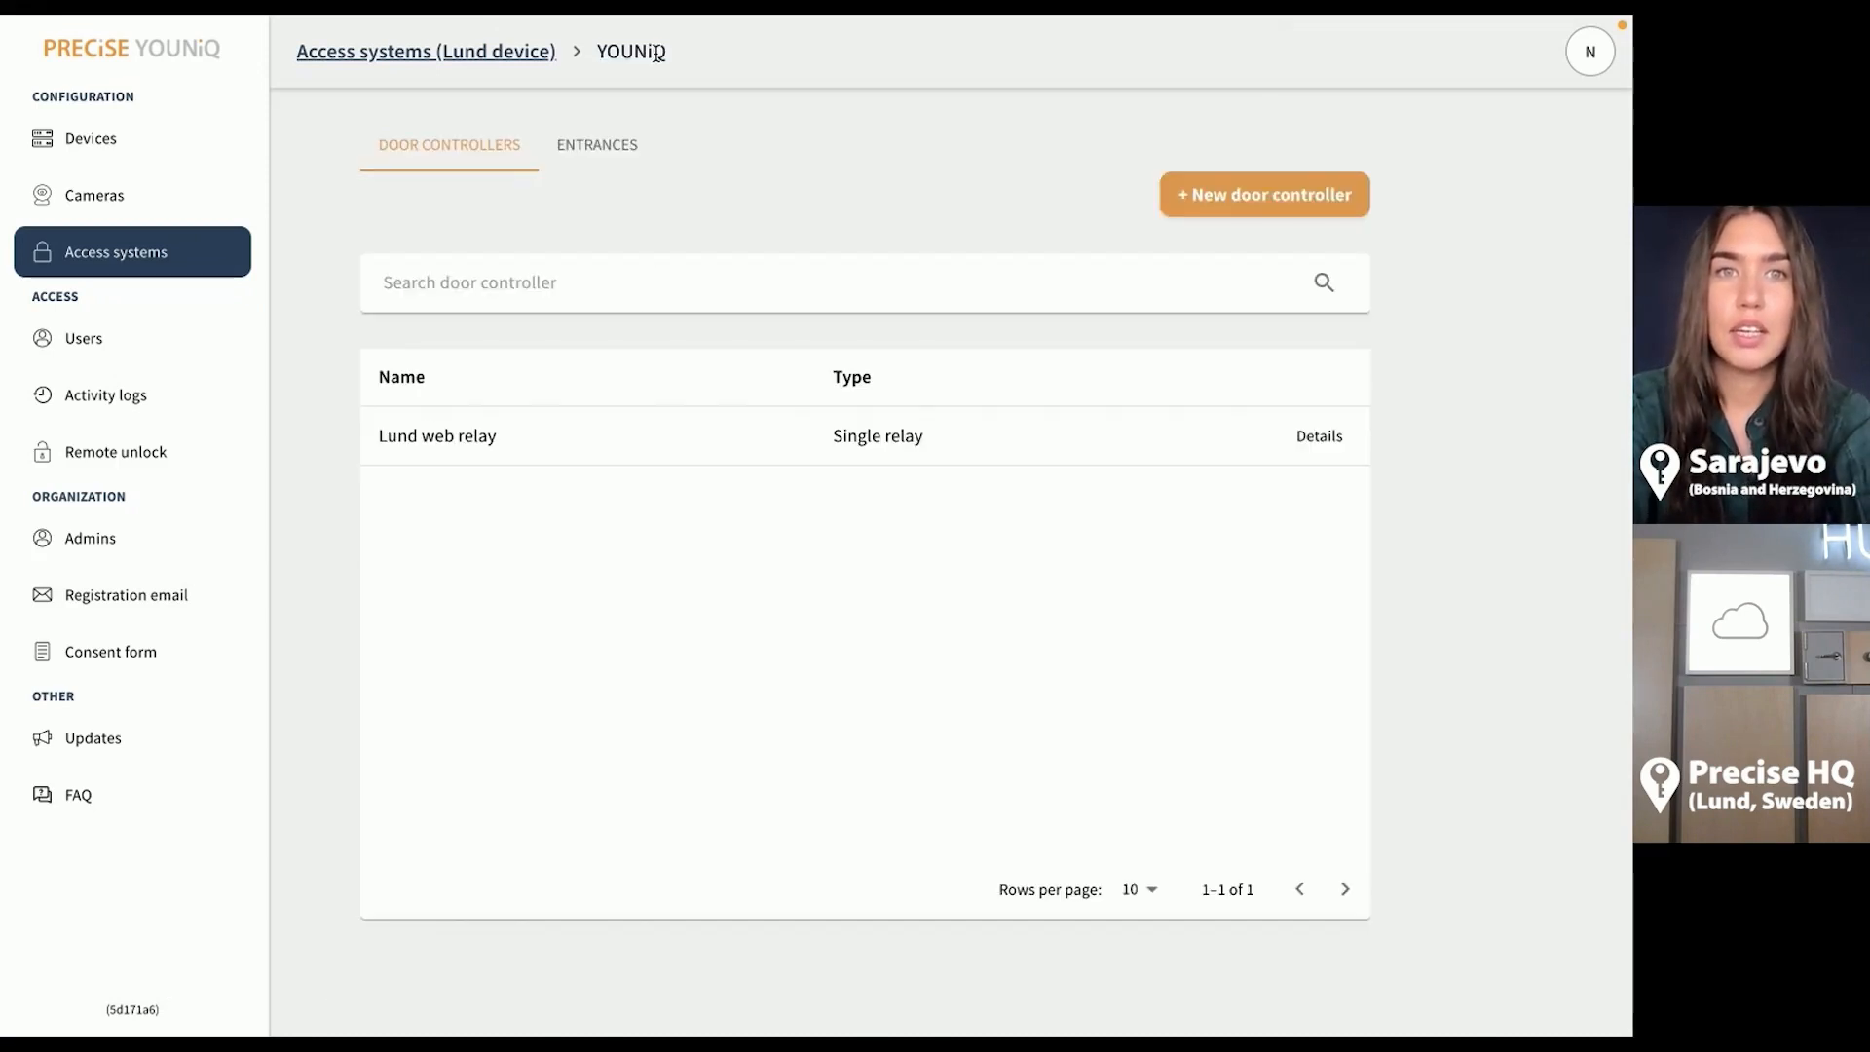
# Begin a new entrance named 'Hub entrance' from the entrances list
pyautogui.click(620, 159)
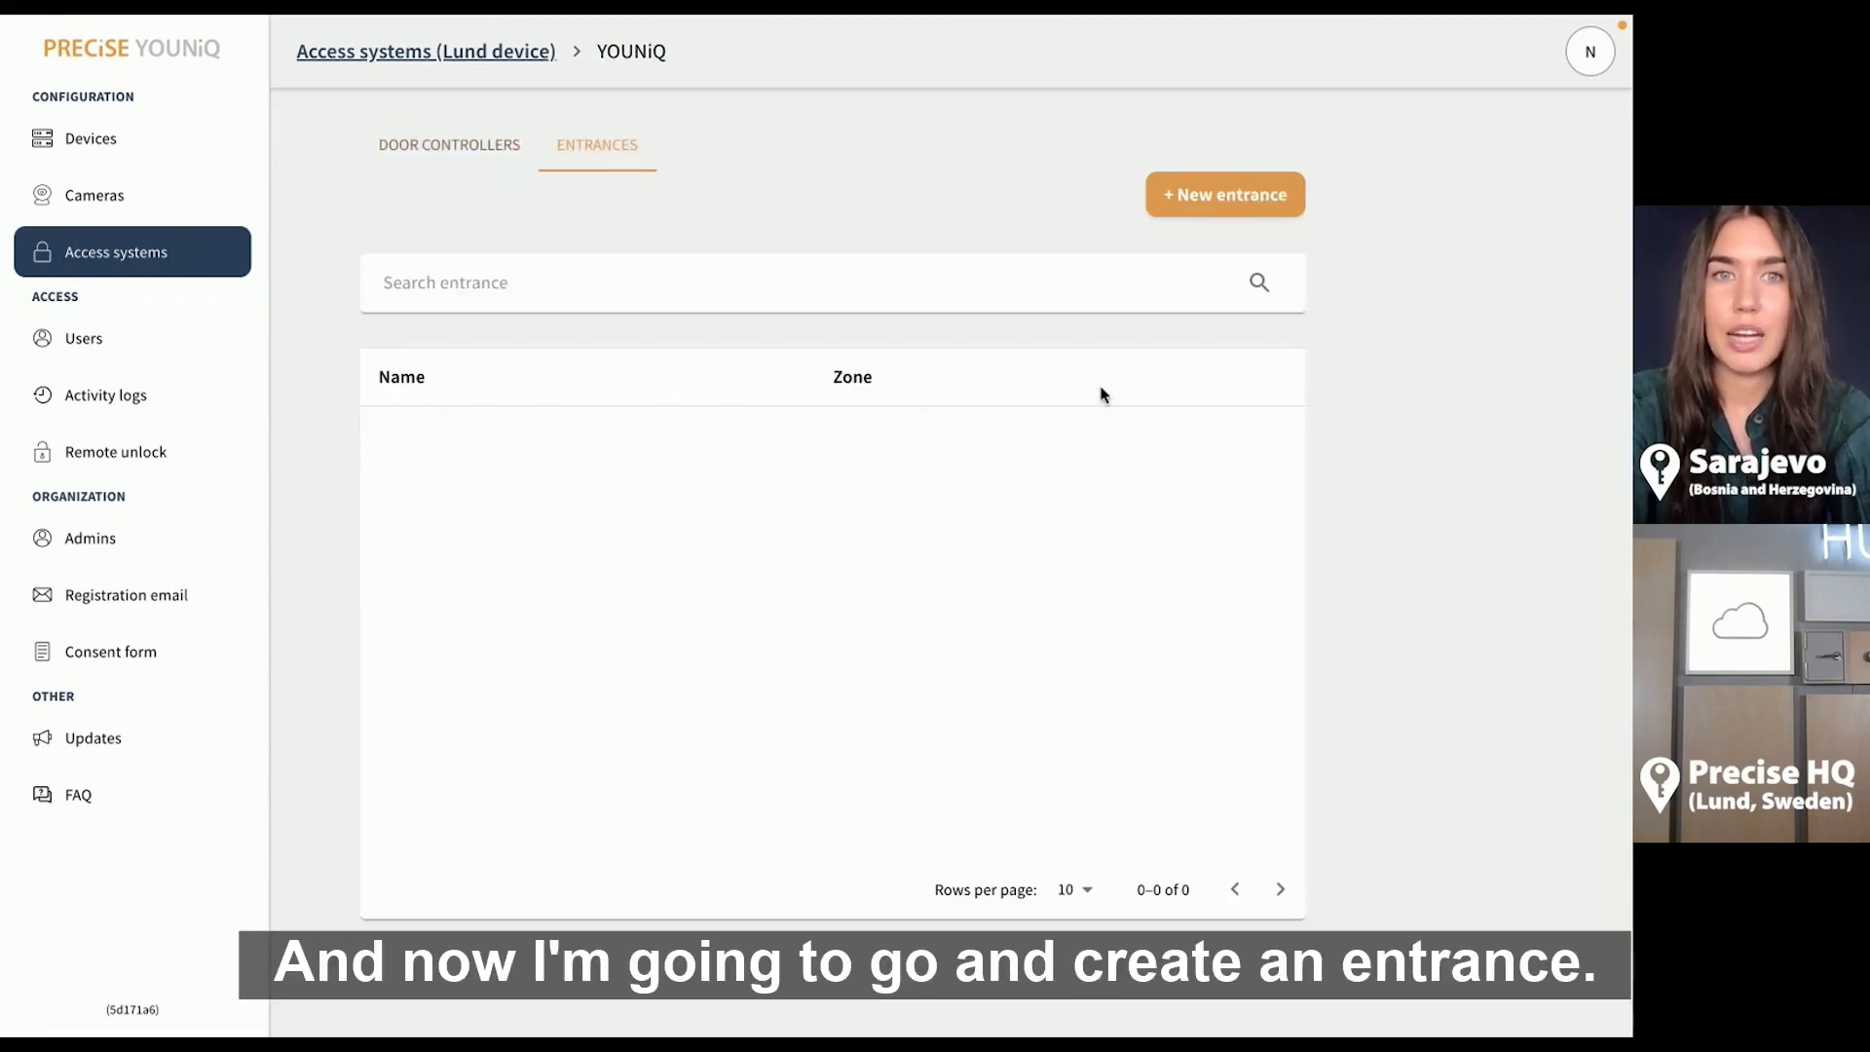
pyautogui.click(1224, 216)
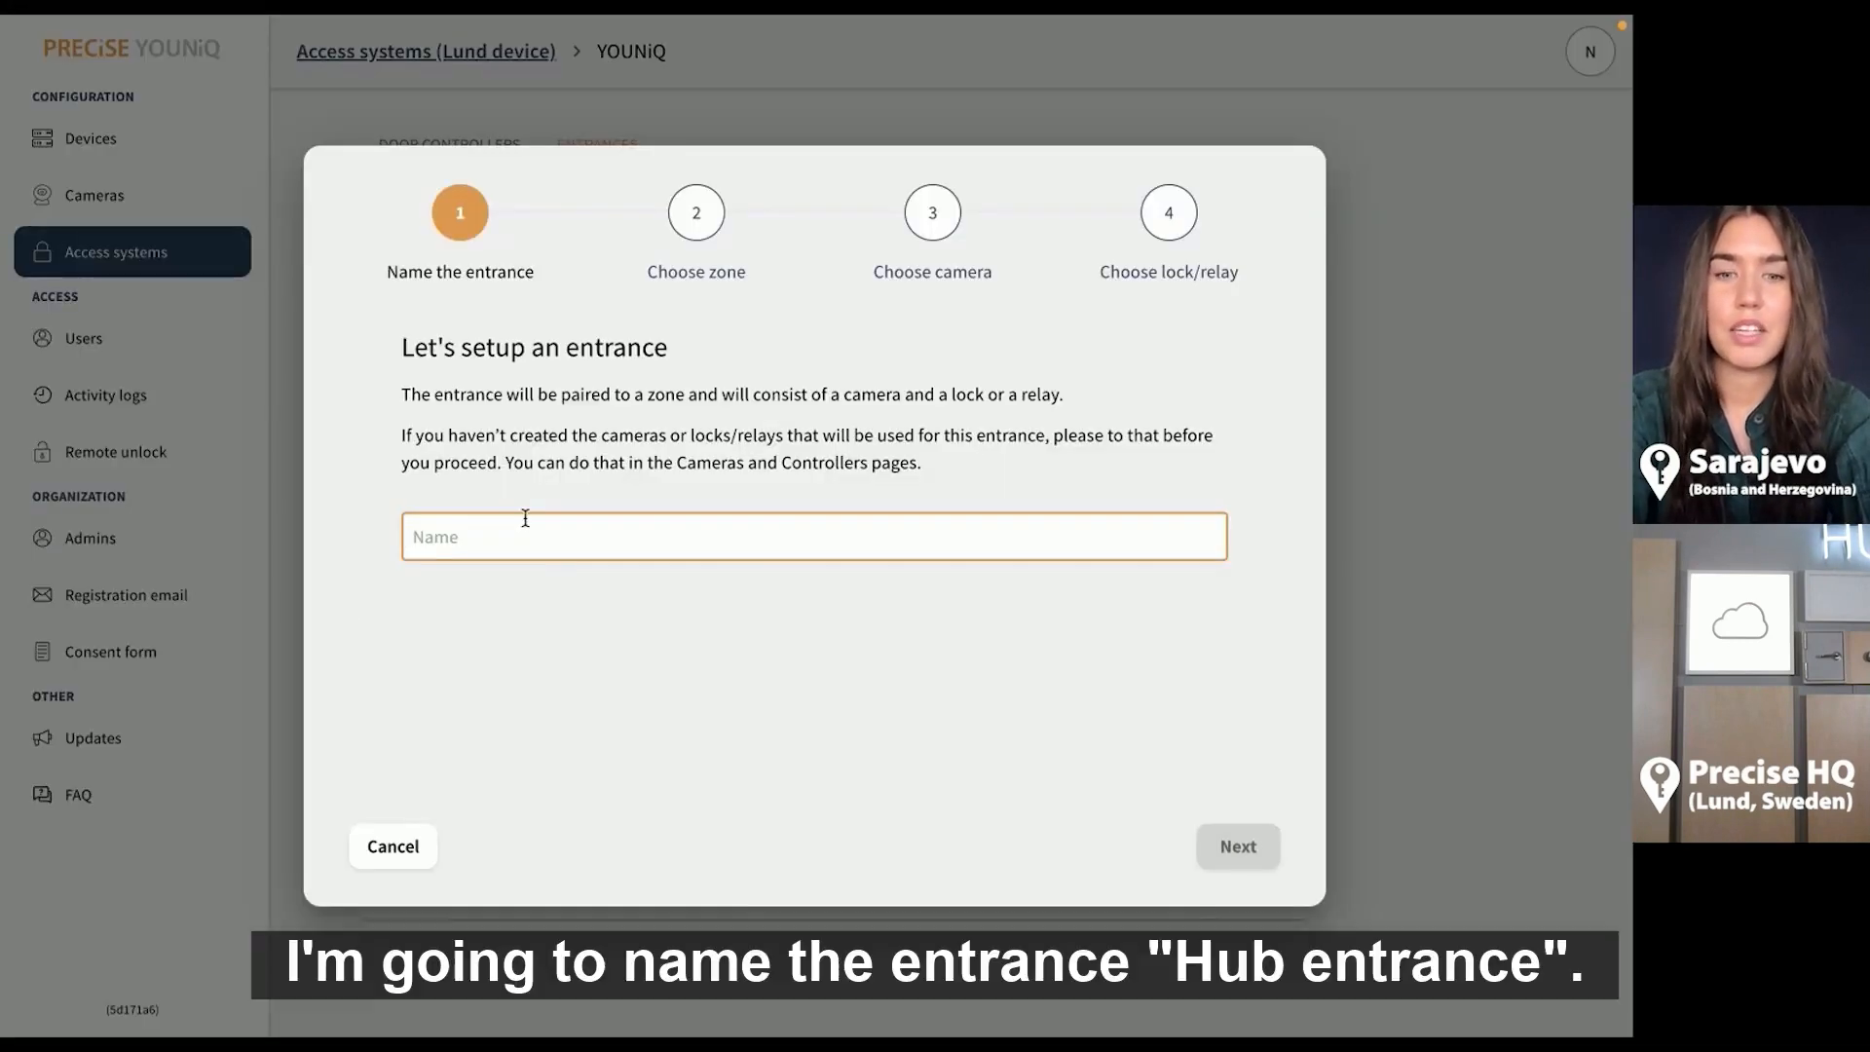
pyautogui.write('H')
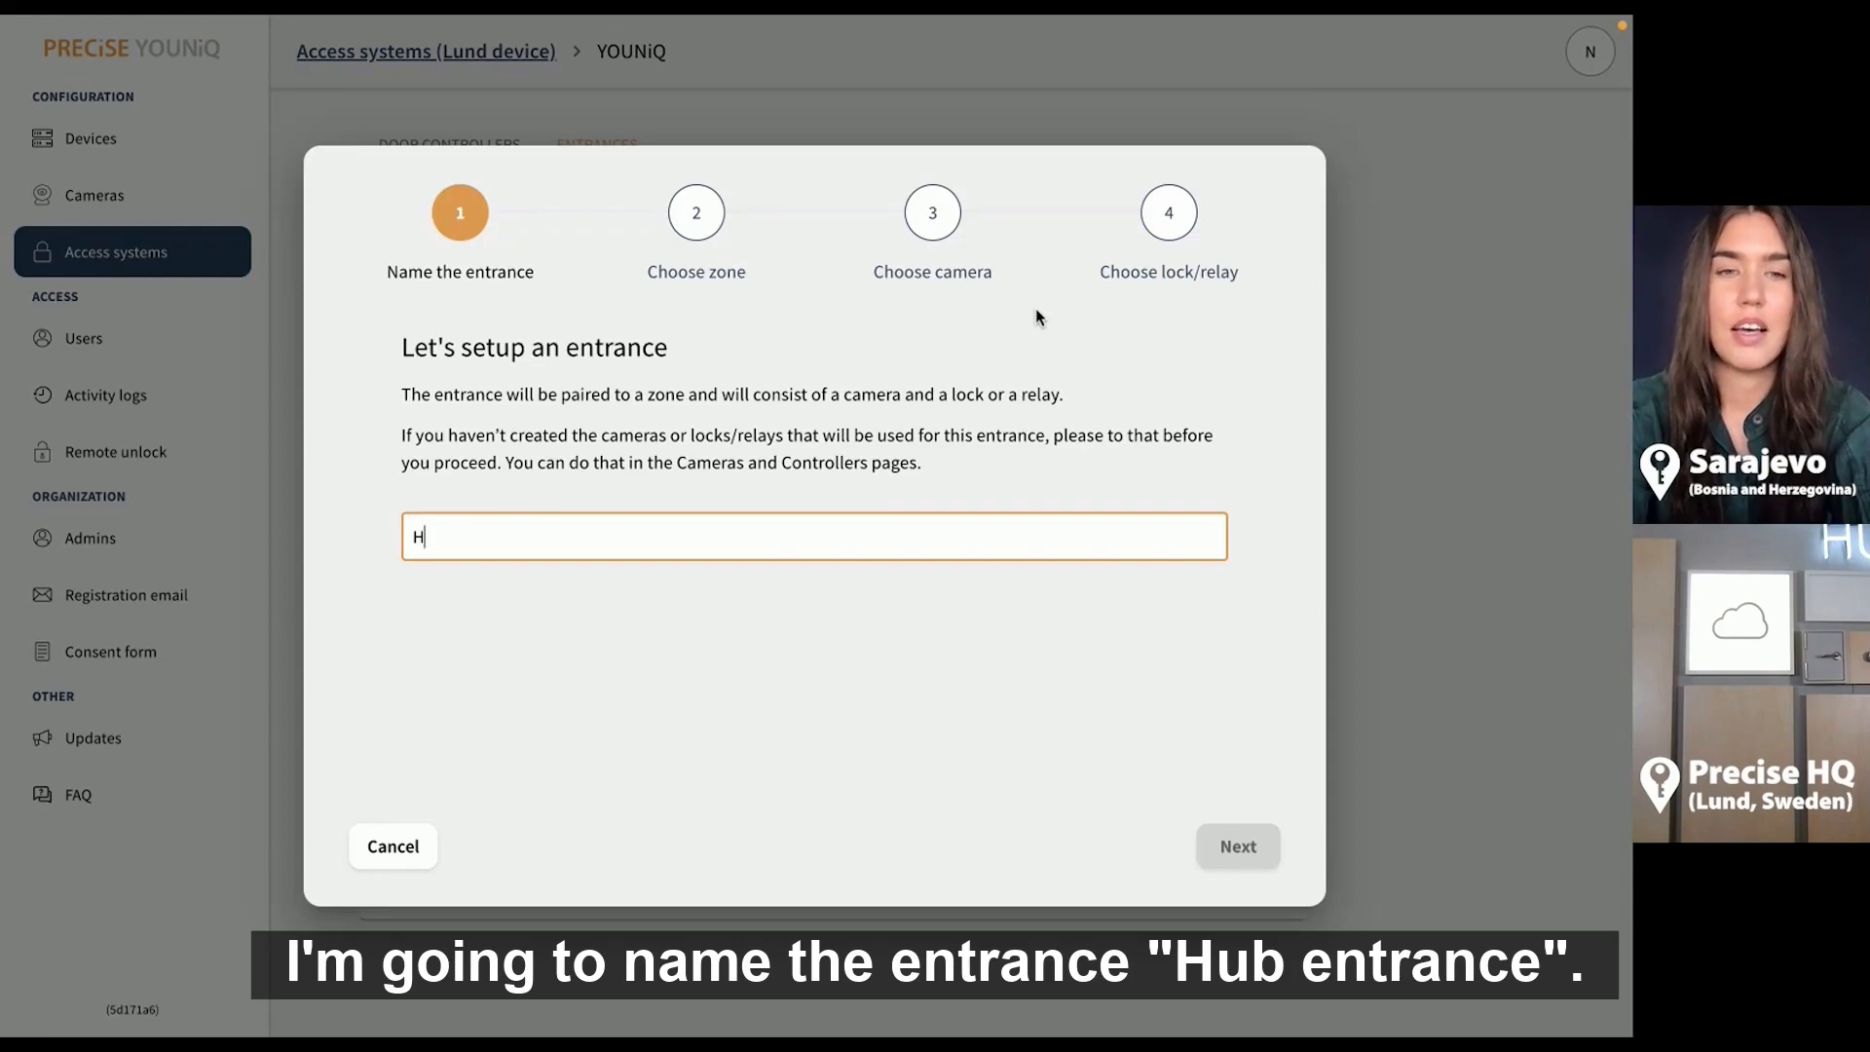
pyautogui.write('ub entrance')
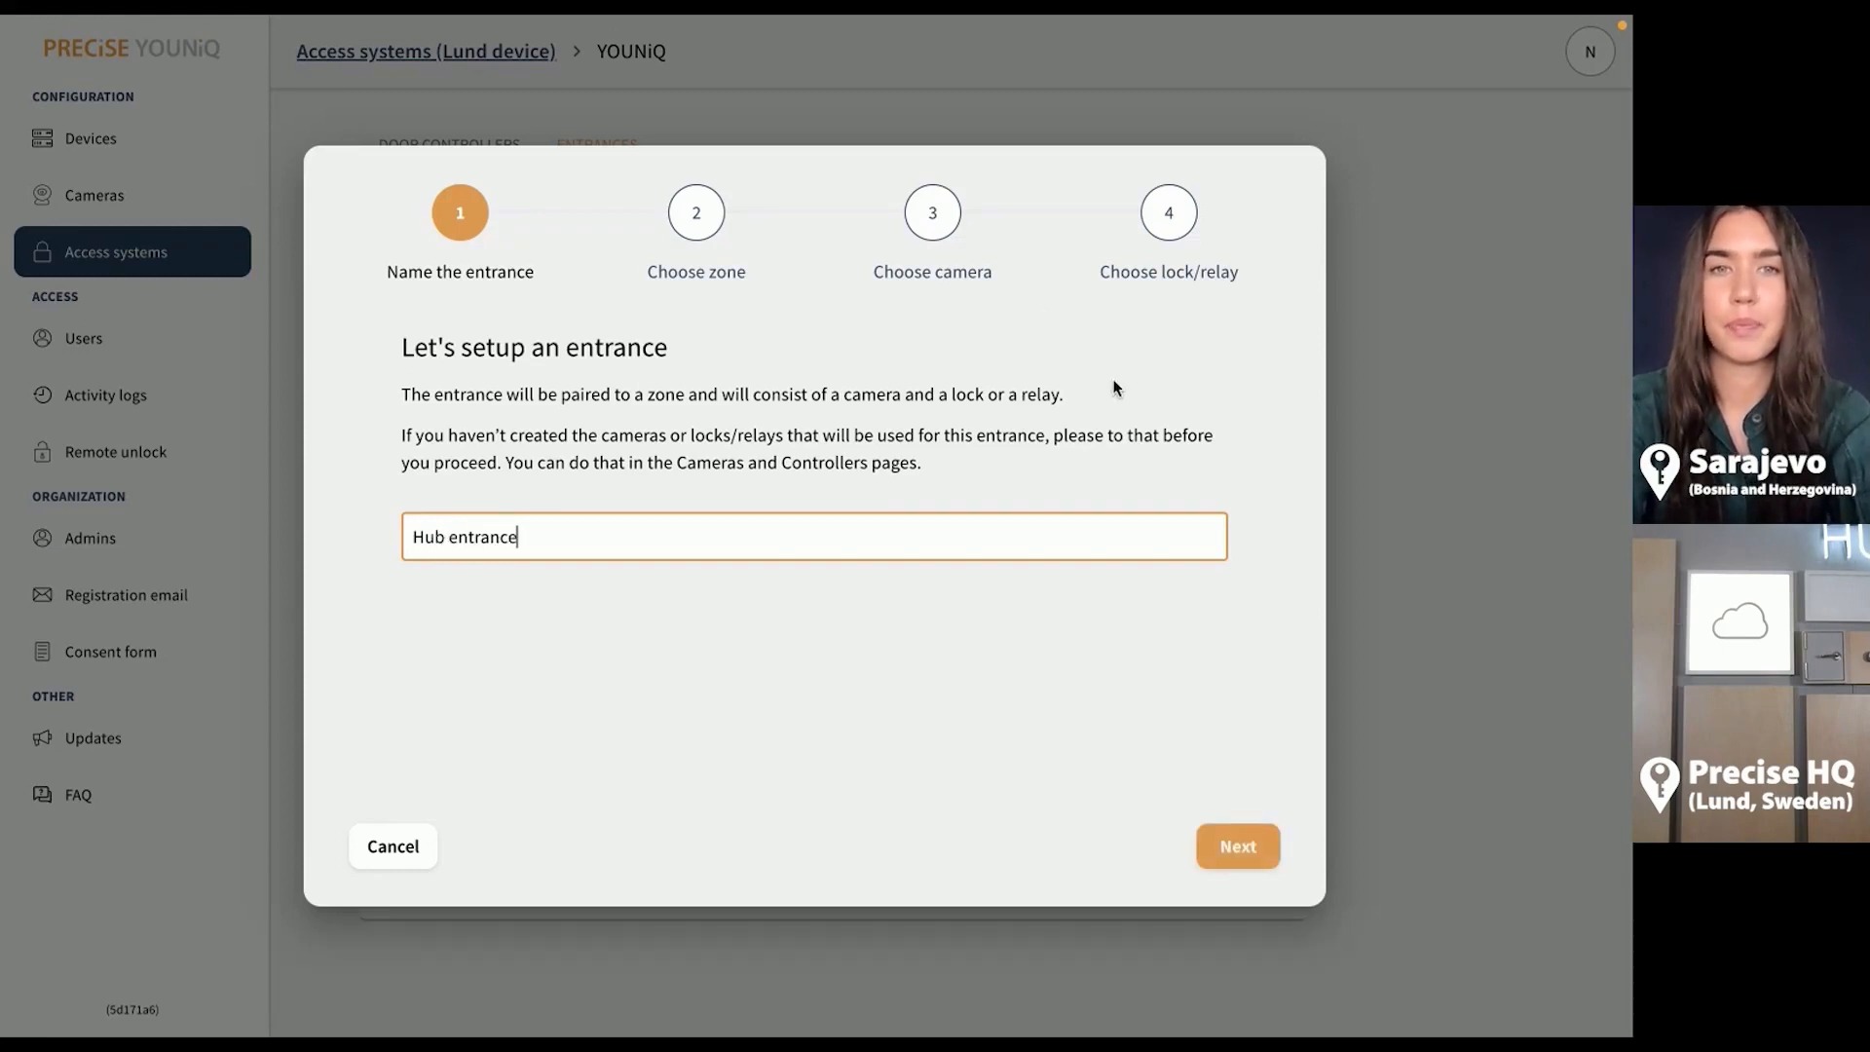
pyautogui.click(1239, 847)
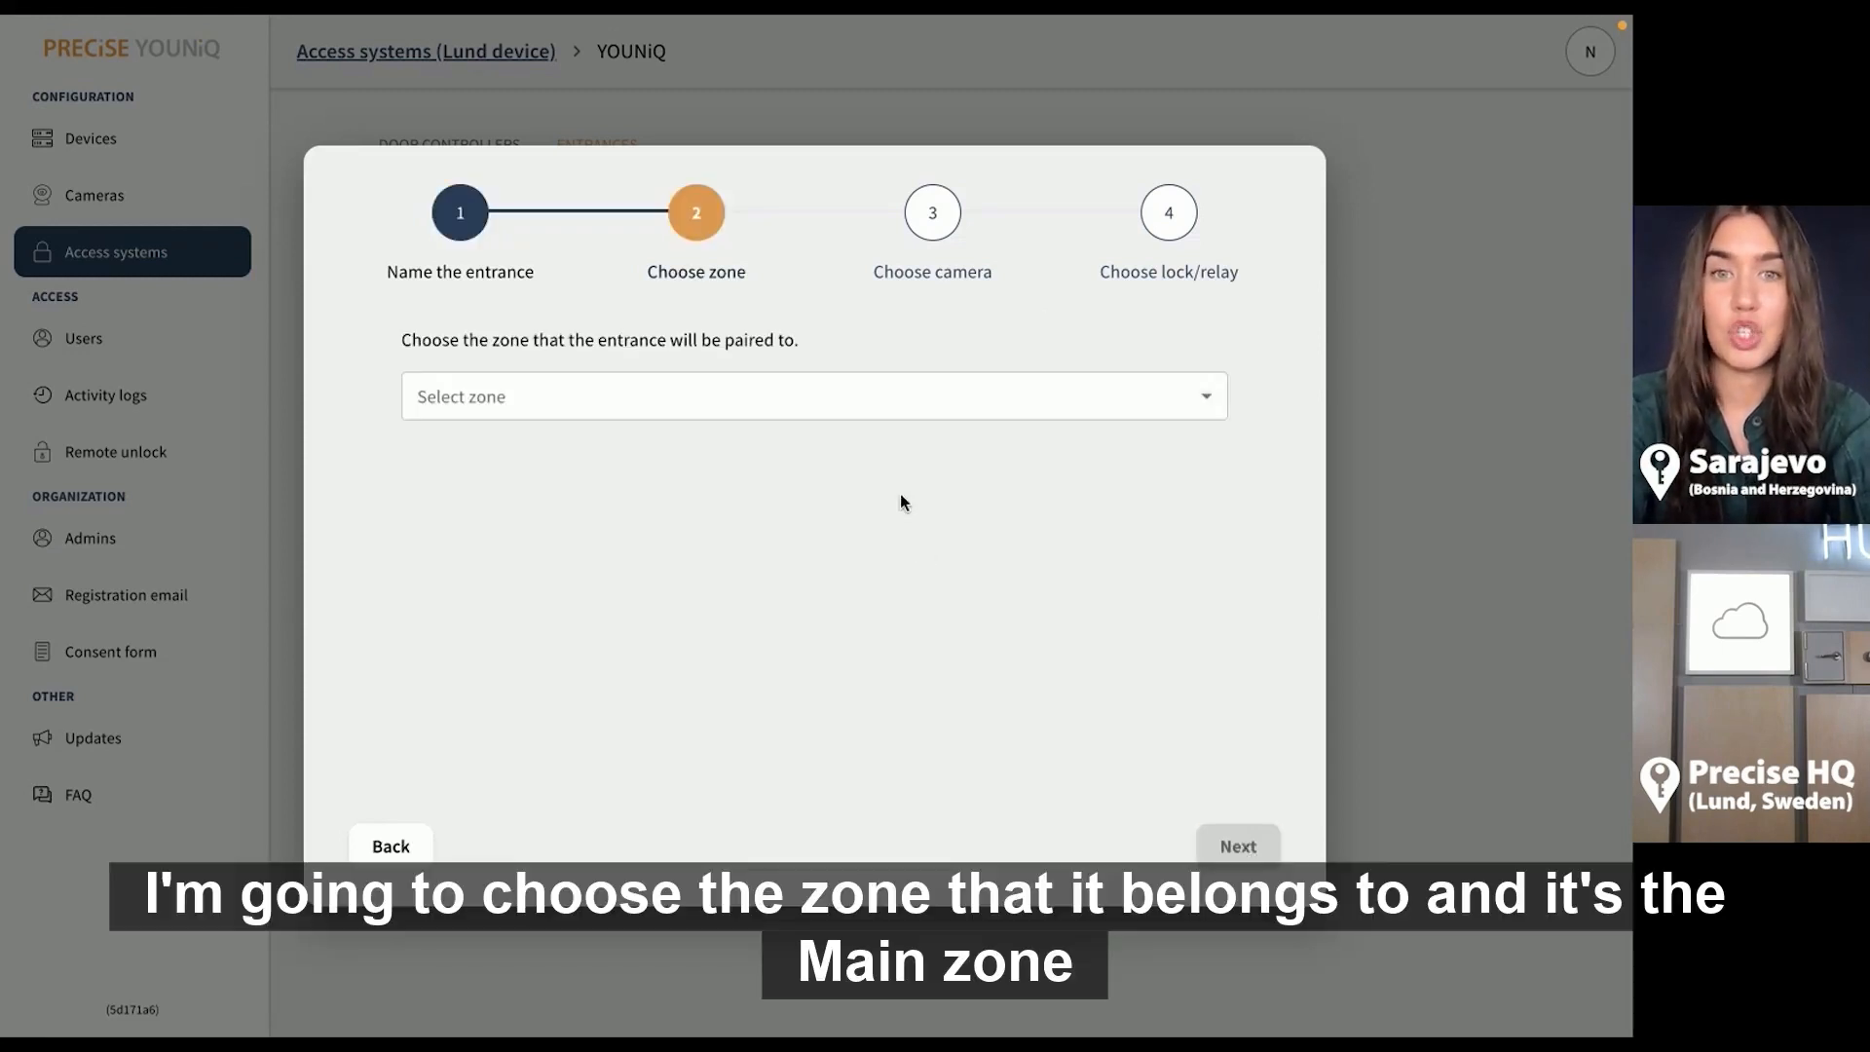
# Link the entrance to Main zone, Hub camera and Lund web relay, and create it
pyautogui.click(876, 411)
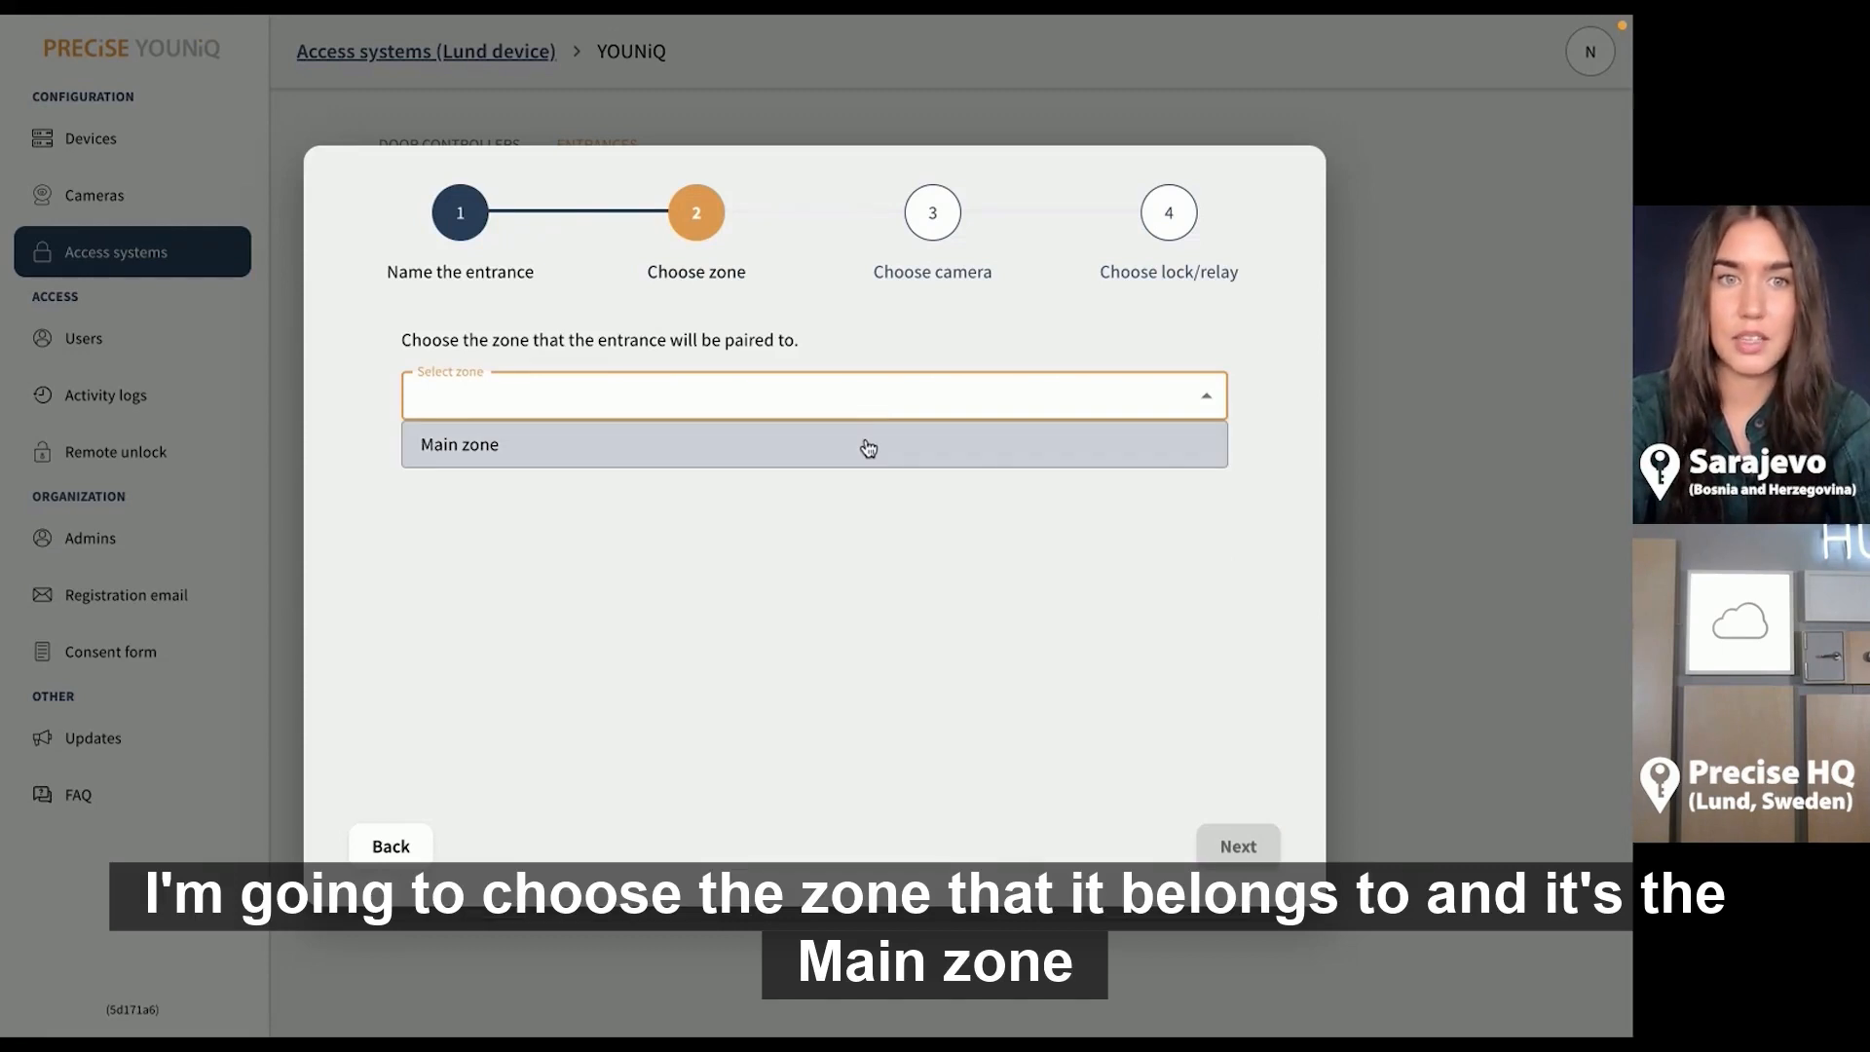
pyautogui.click(868, 448)
pyautogui.click(1219, 848)
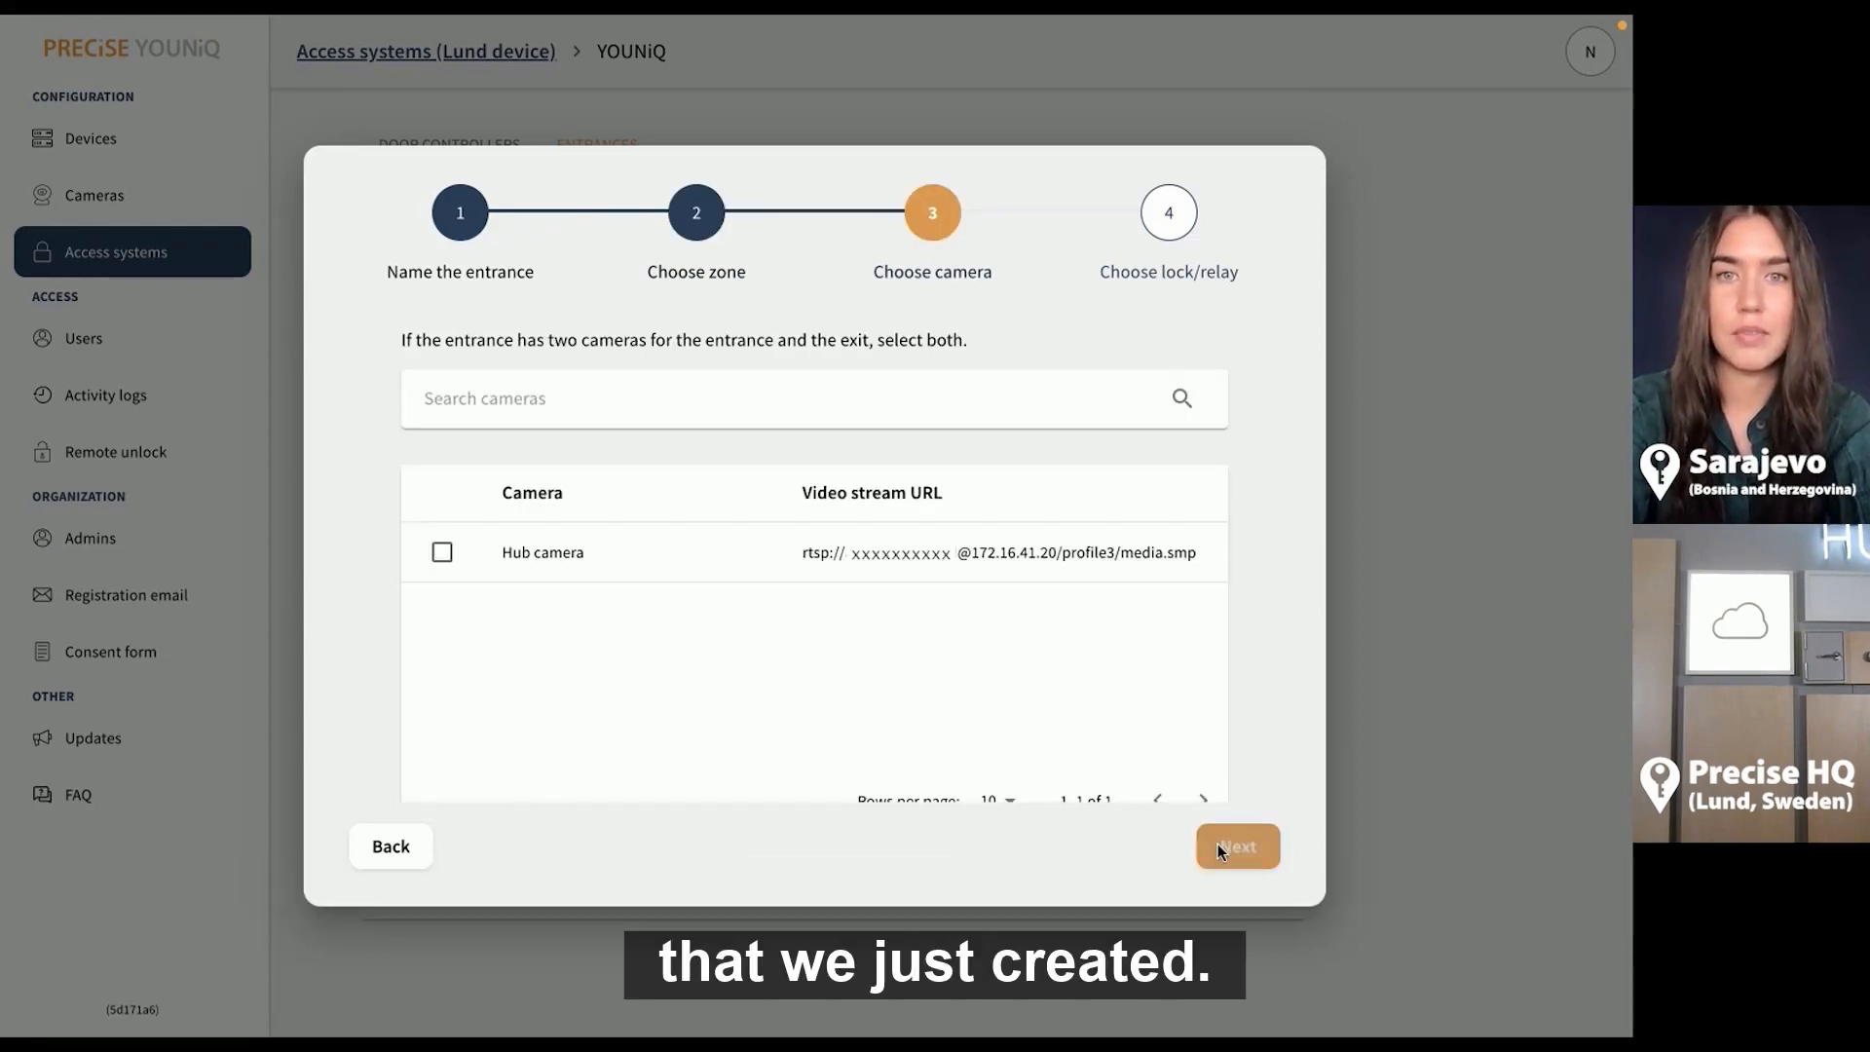
pyautogui.scroll(-1, 1069, 703)
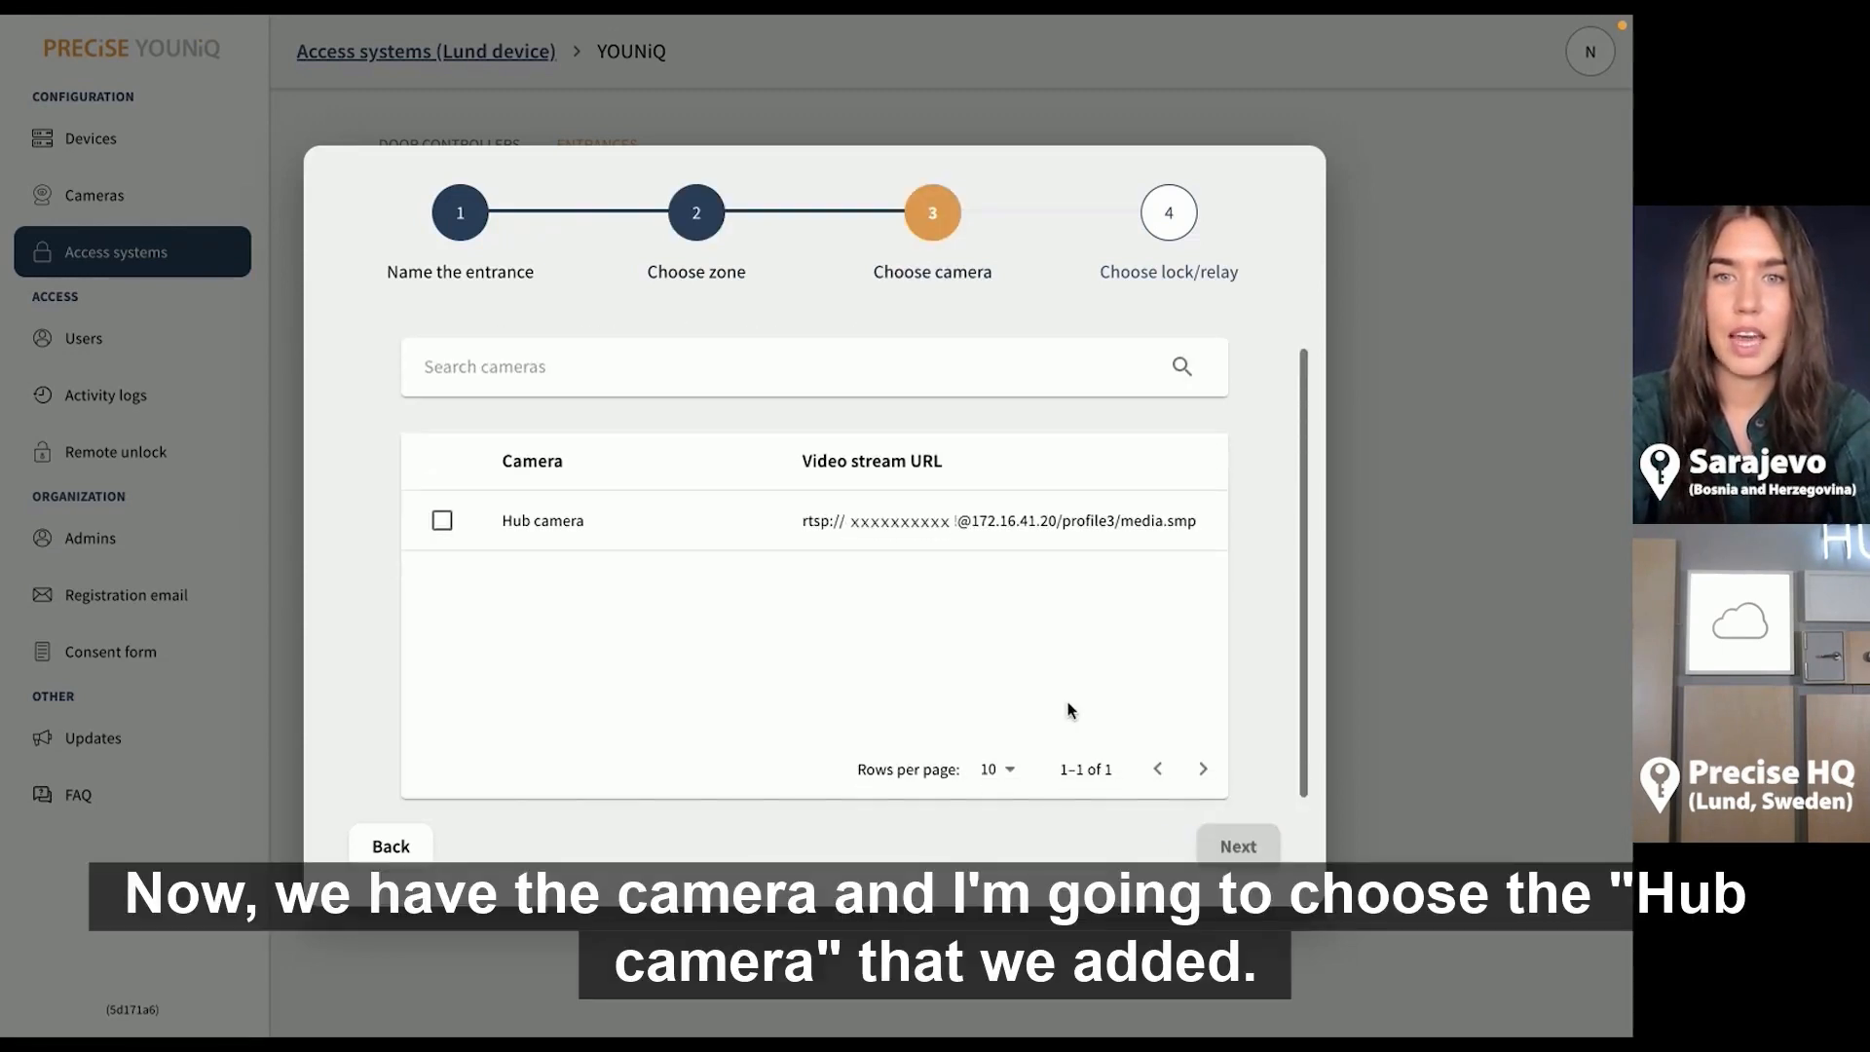
pyautogui.click(441, 521)
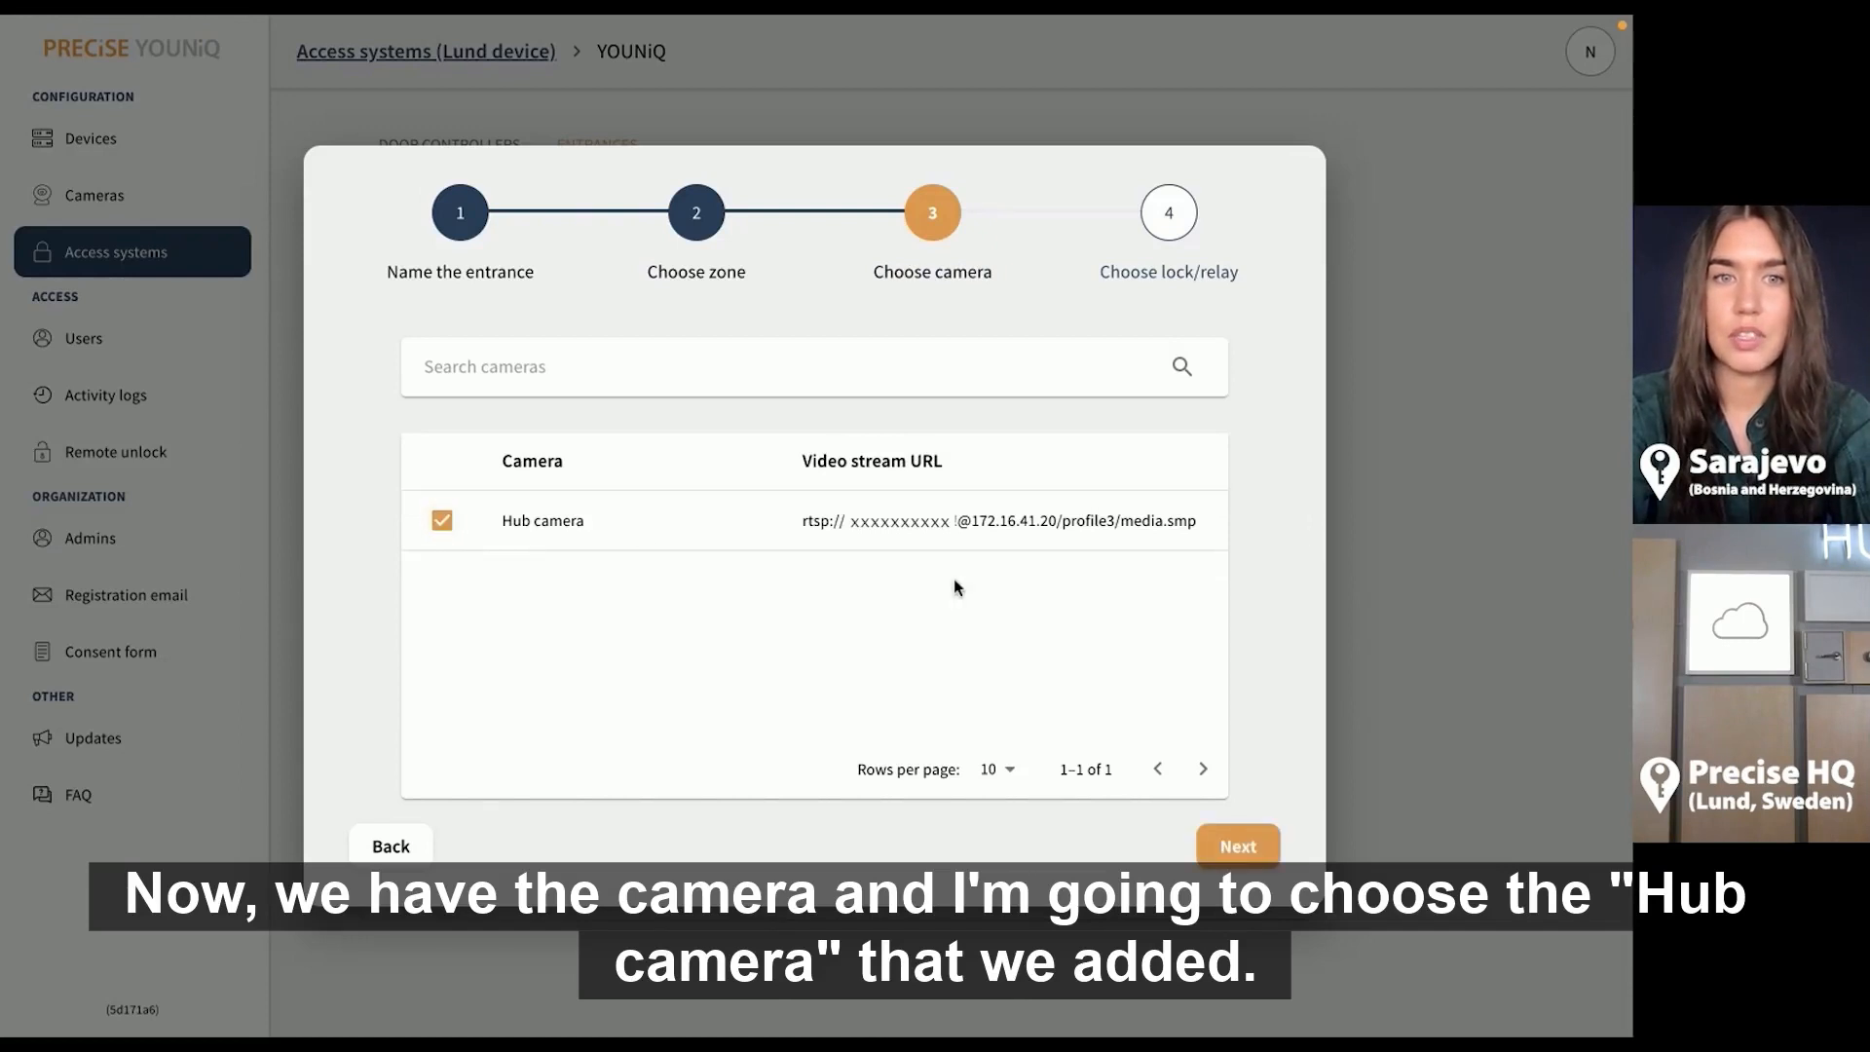
pyautogui.click(1238, 849)
pyautogui.click(441, 523)
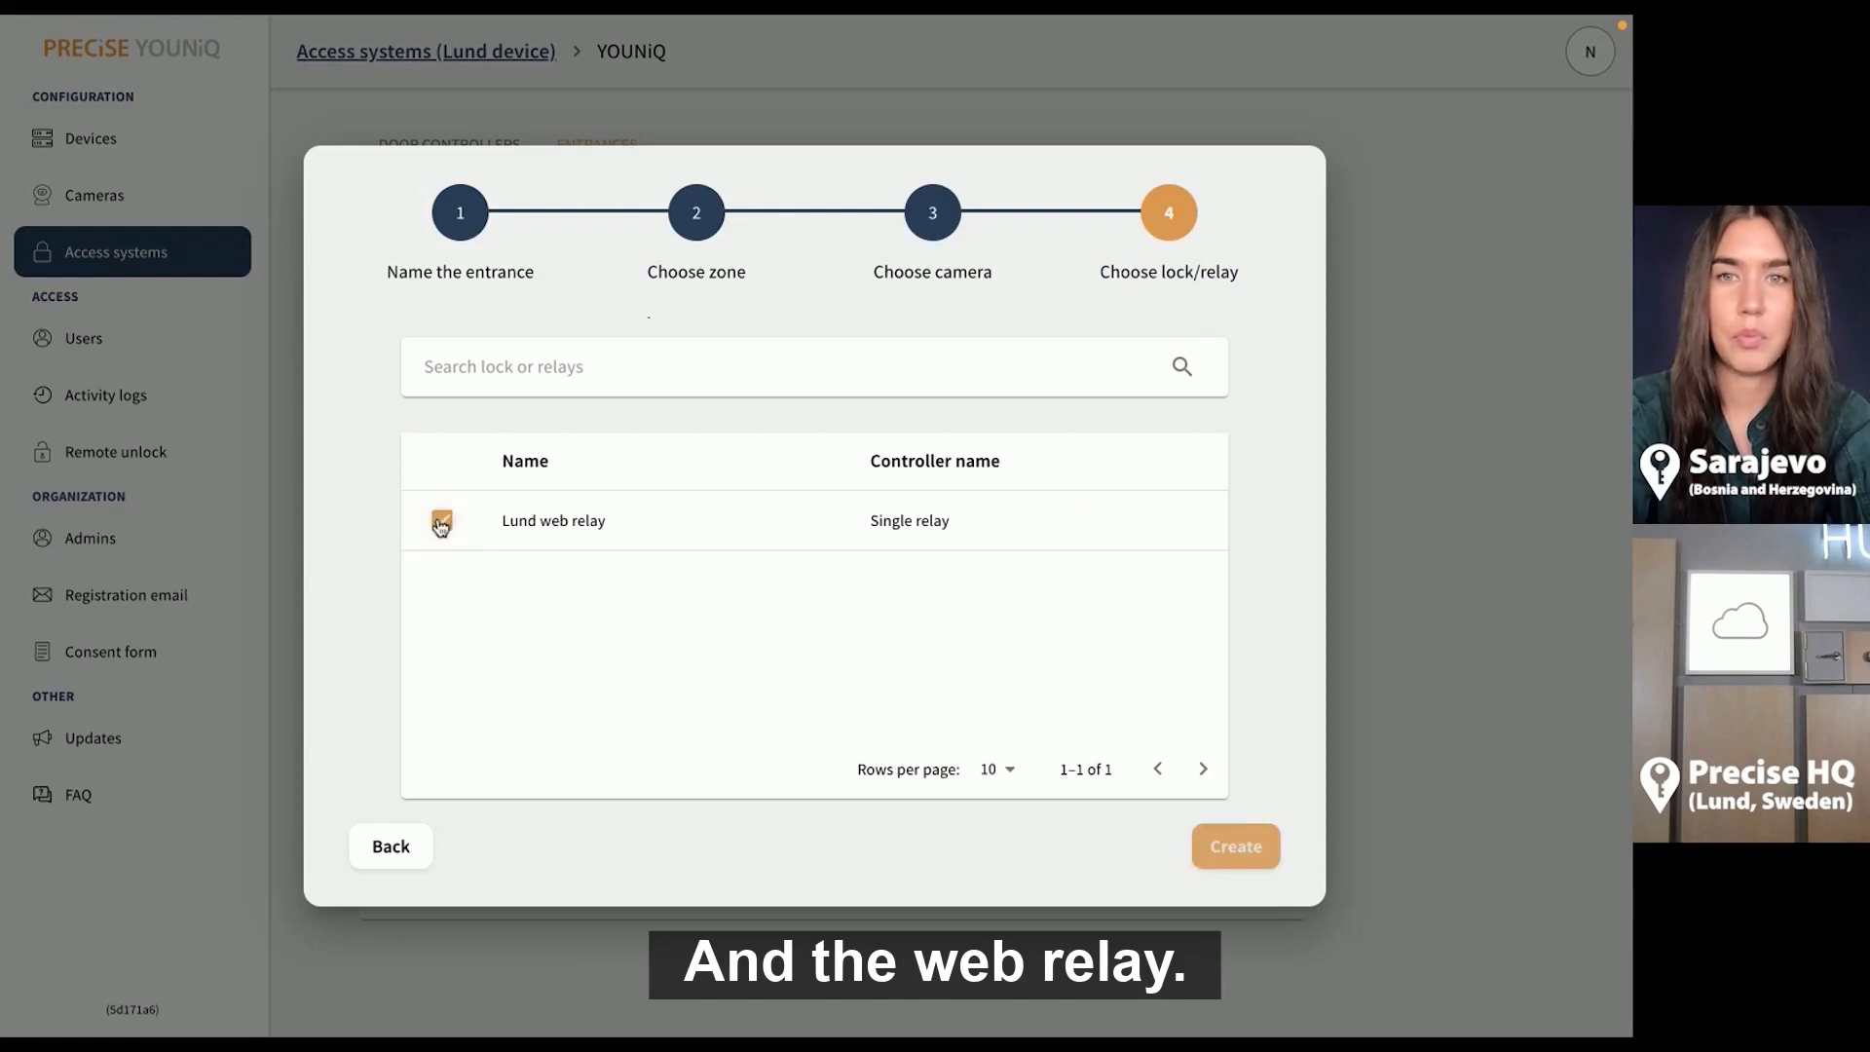
pyautogui.click(1218, 850)
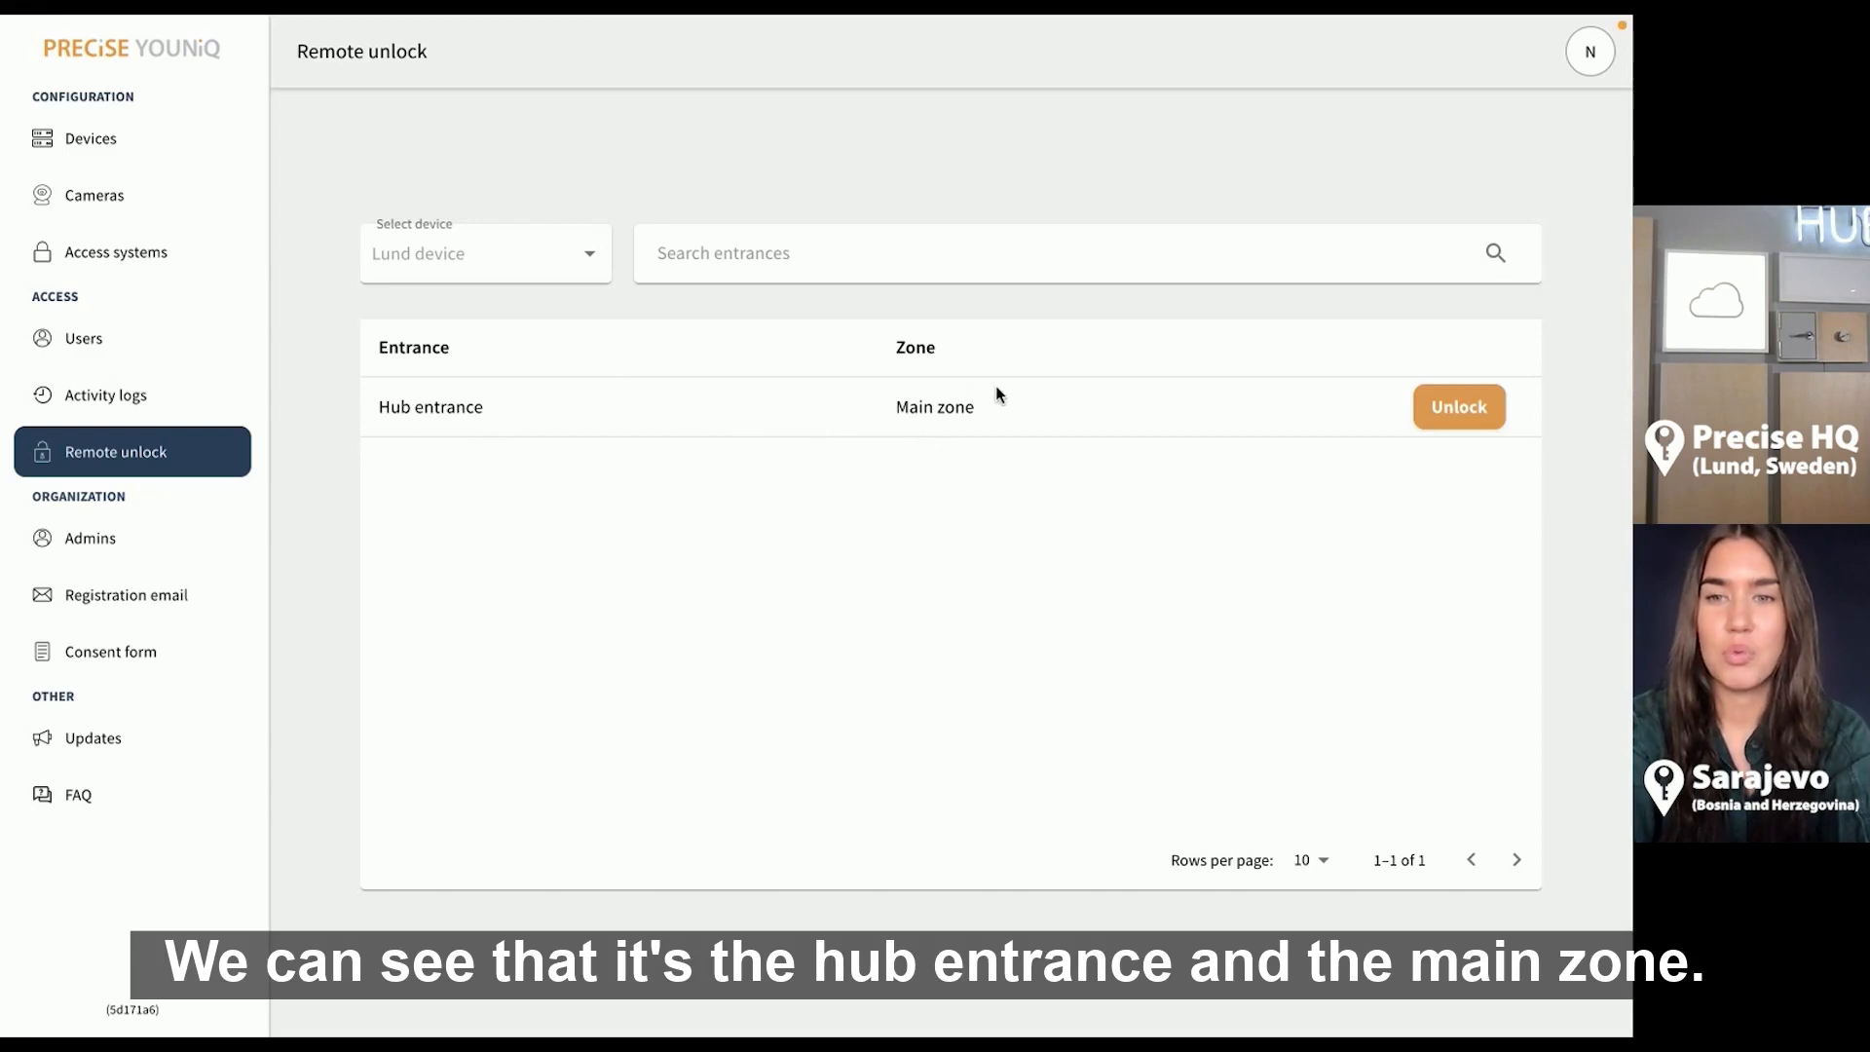
# Unlock Hub entrance remotely and confirm the unlock
pyautogui.click(1434, 410)
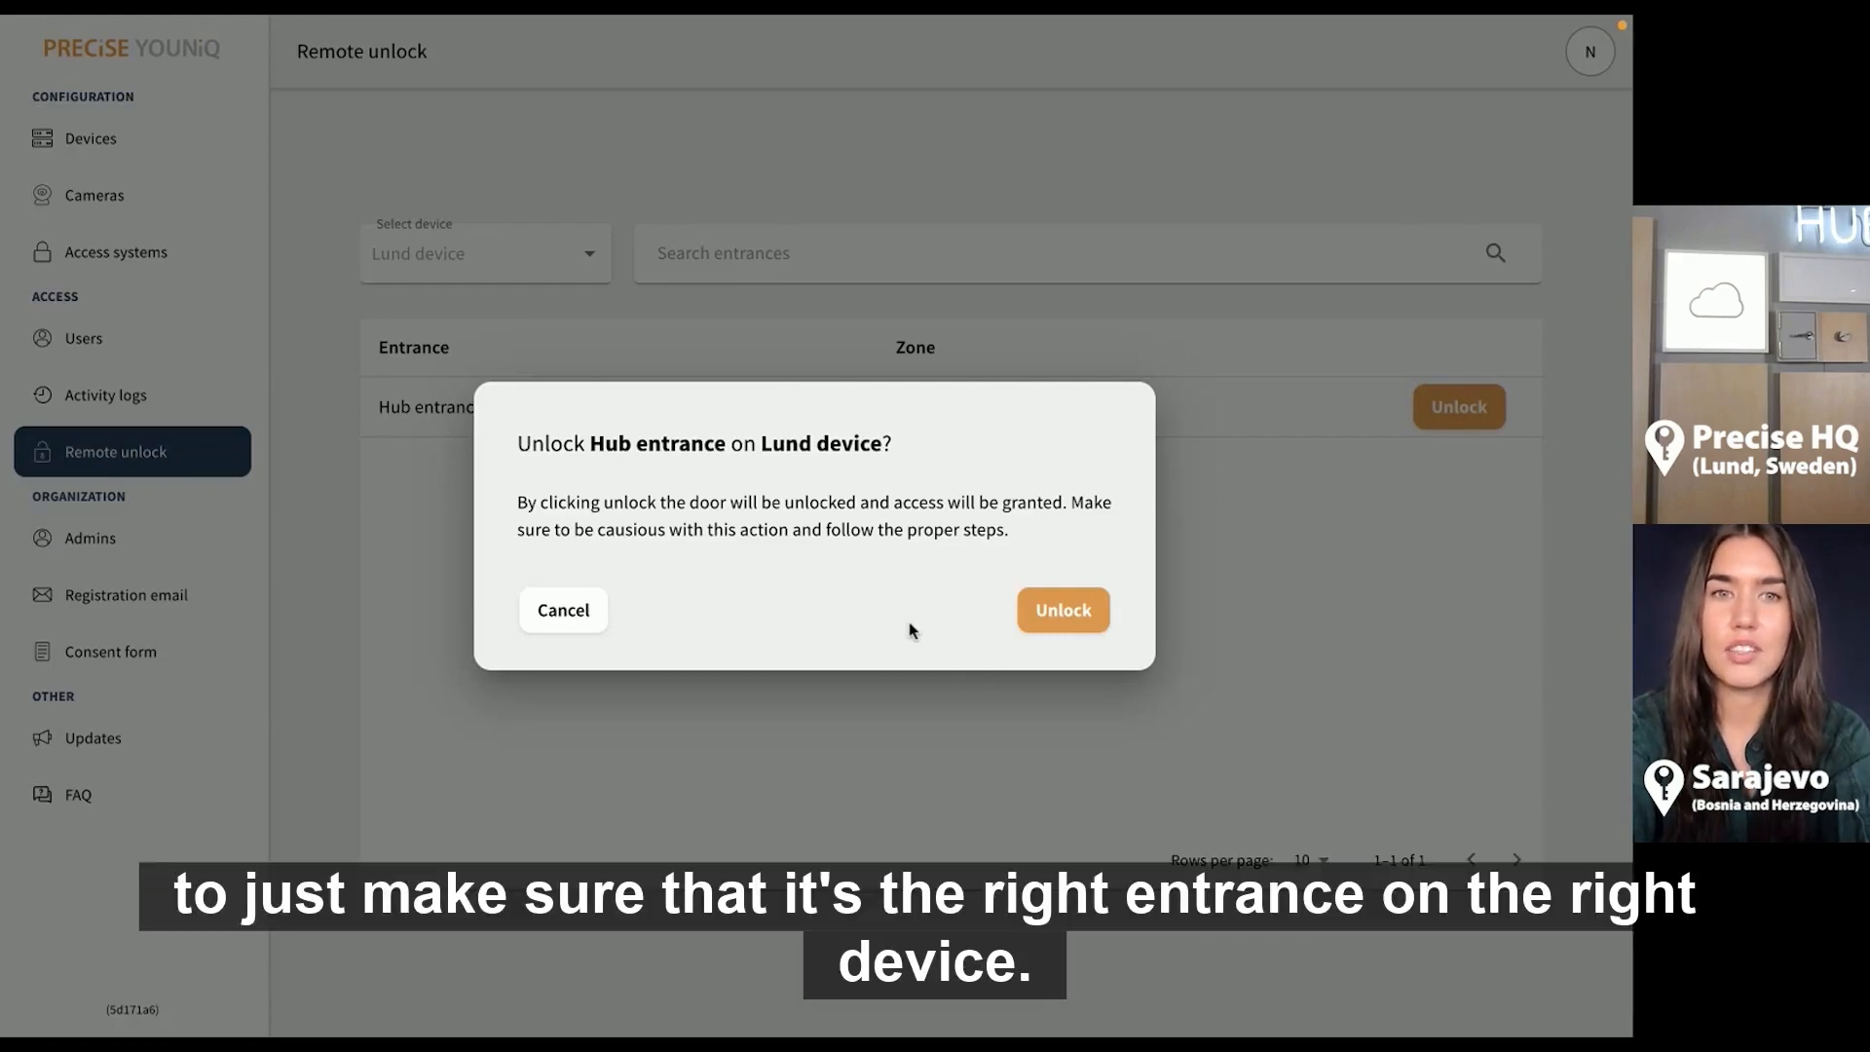
pyautogui.click(1069, 616)
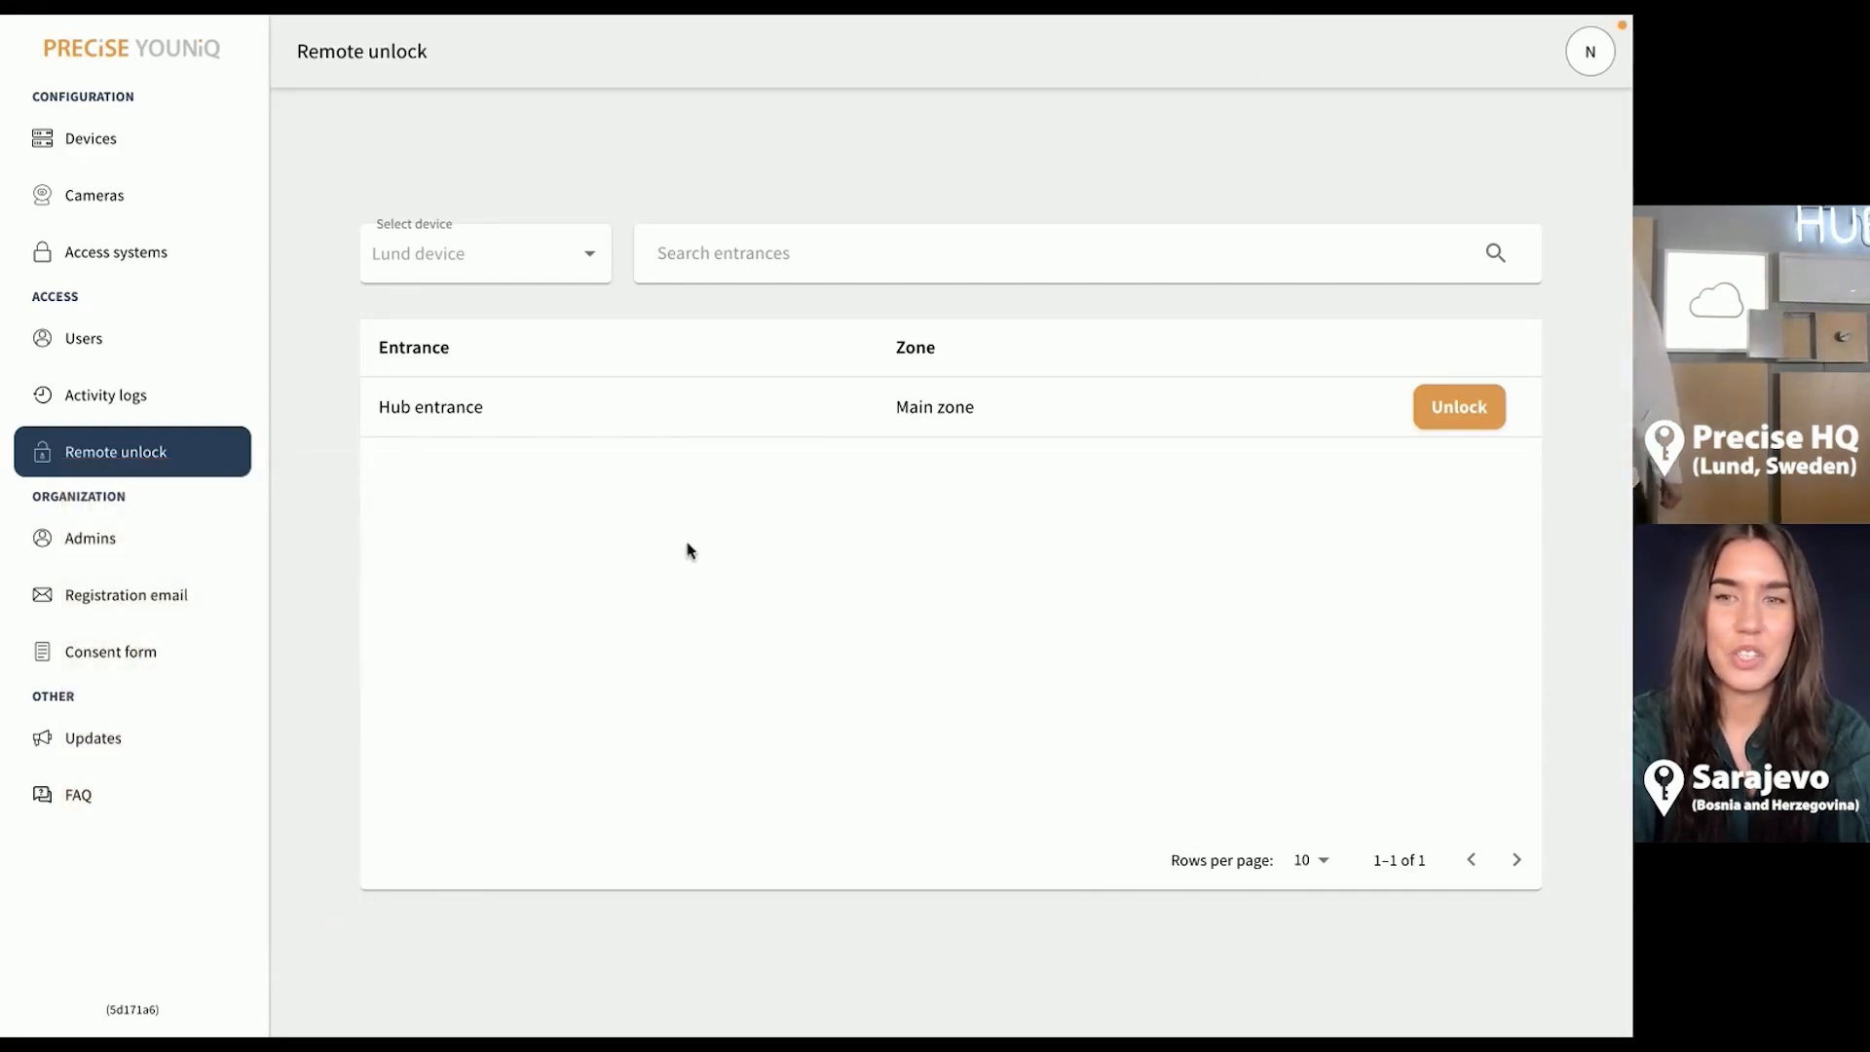
# Start a new user invitation, adding the invitee's e-mail as a Permanent user
pyautogui.click(197, 353)
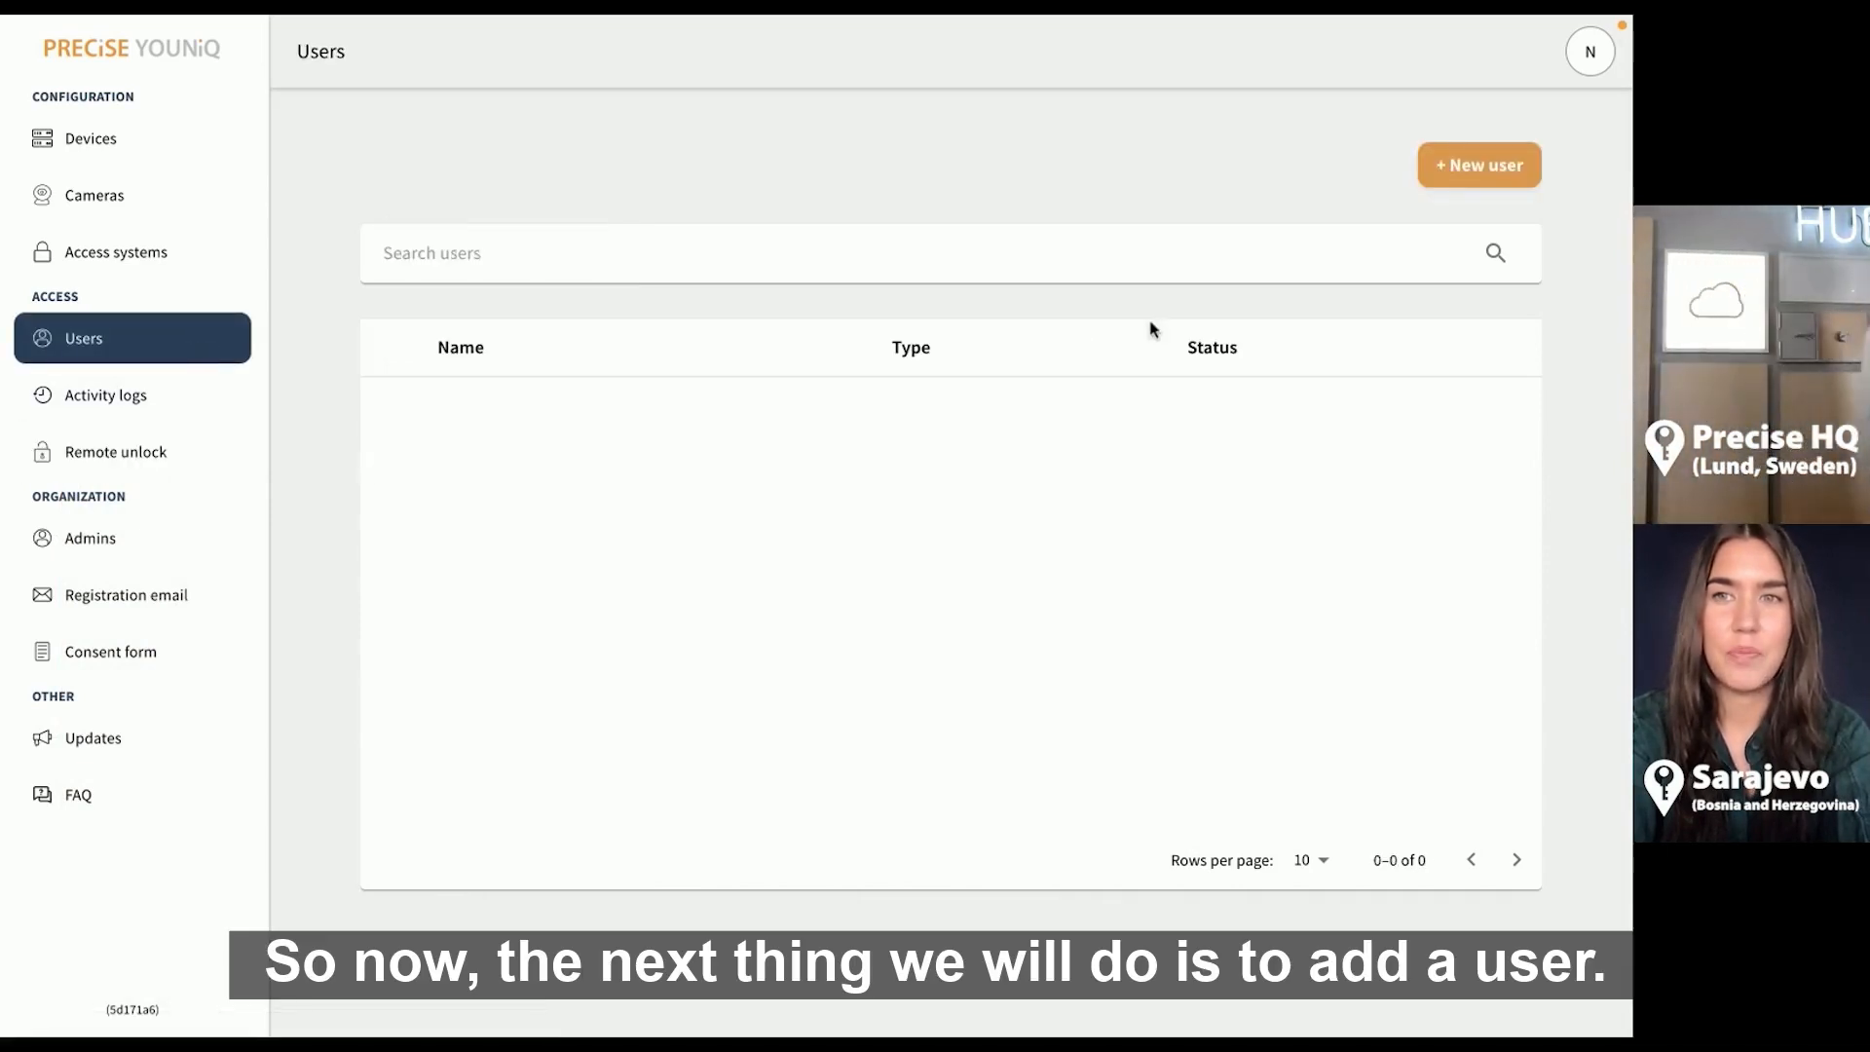
pyautogui.click(1458, 167)
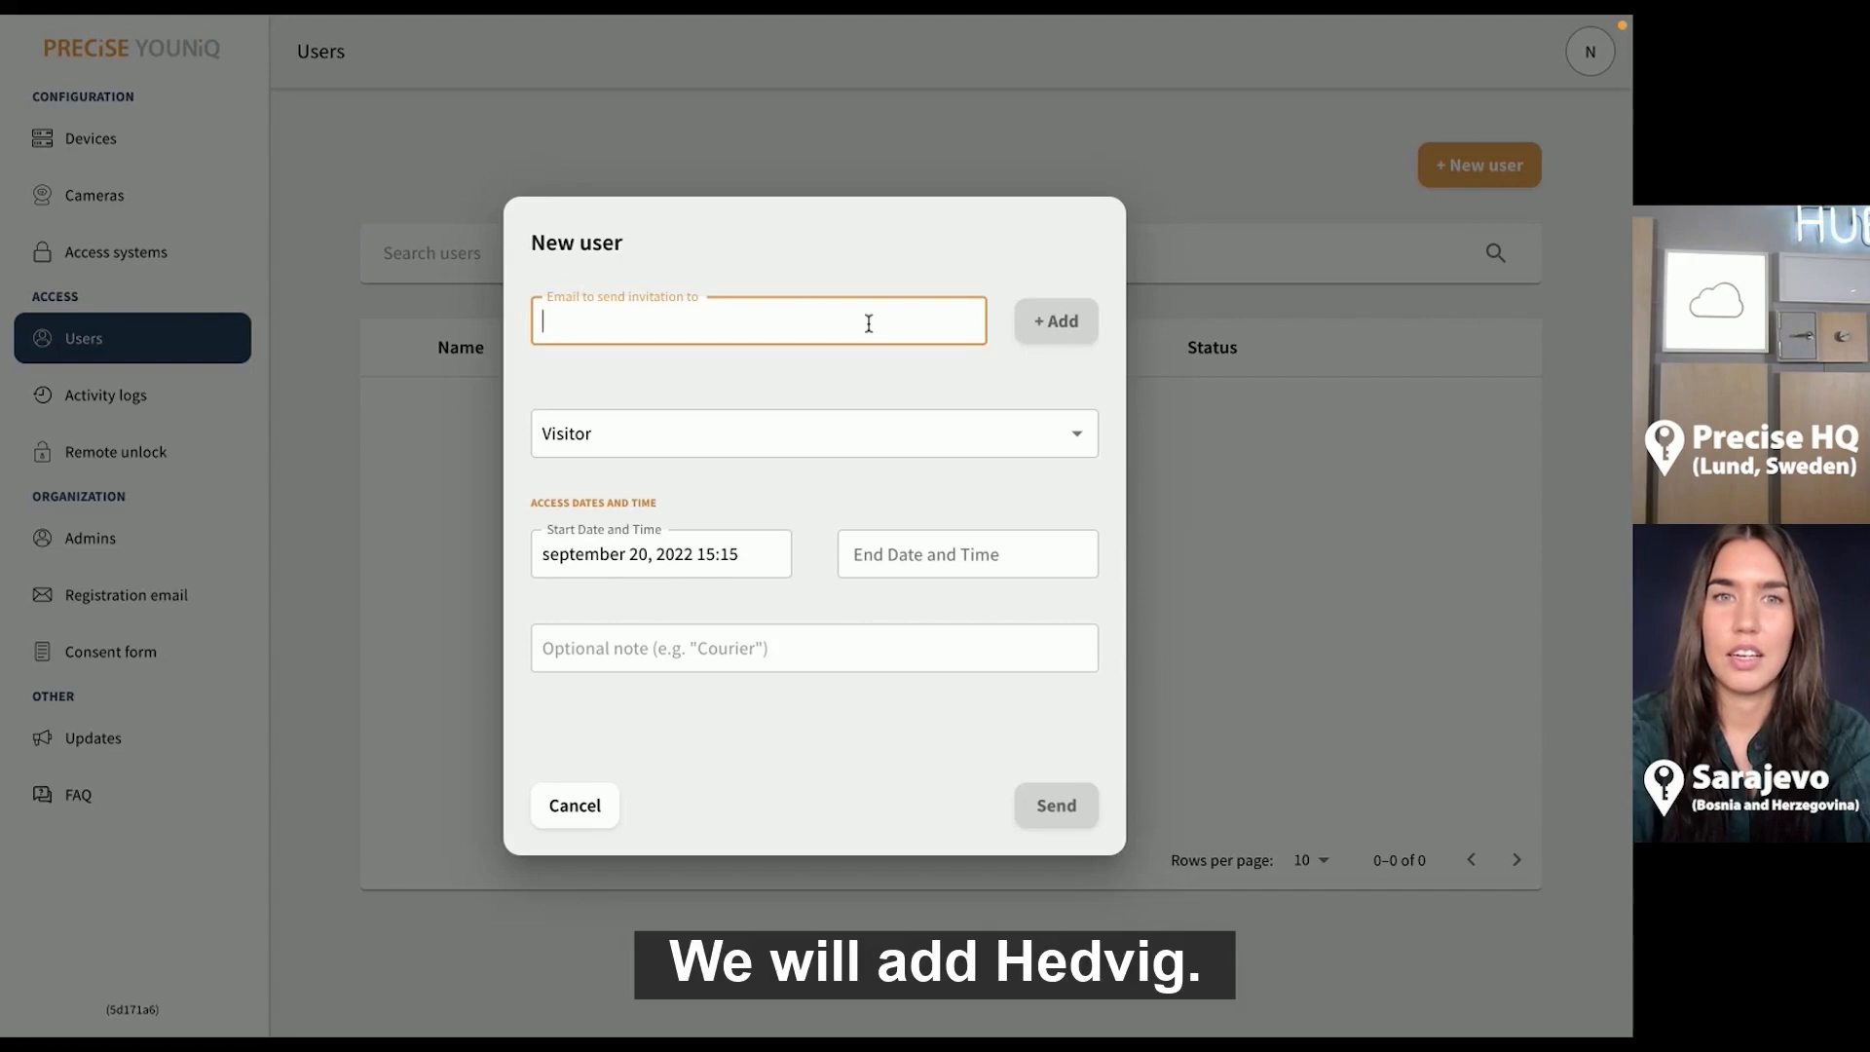
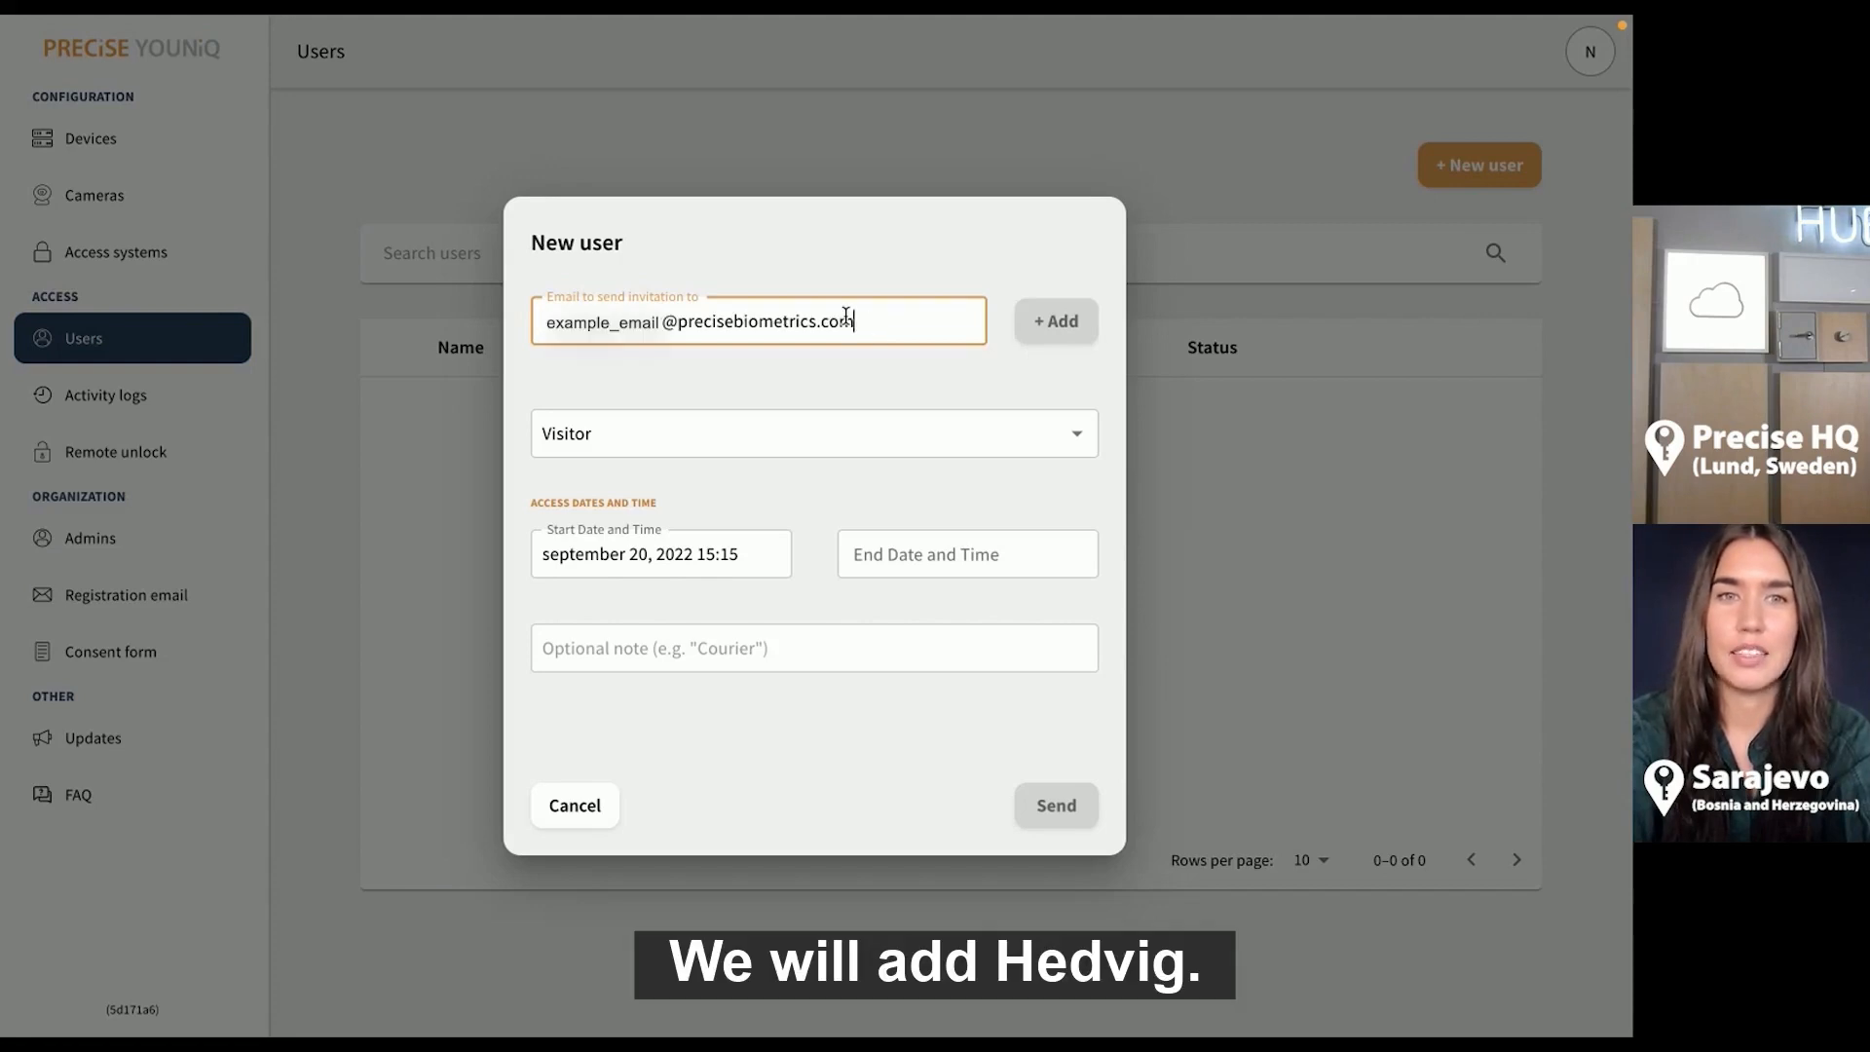
pyautogui.click(1062, 327)
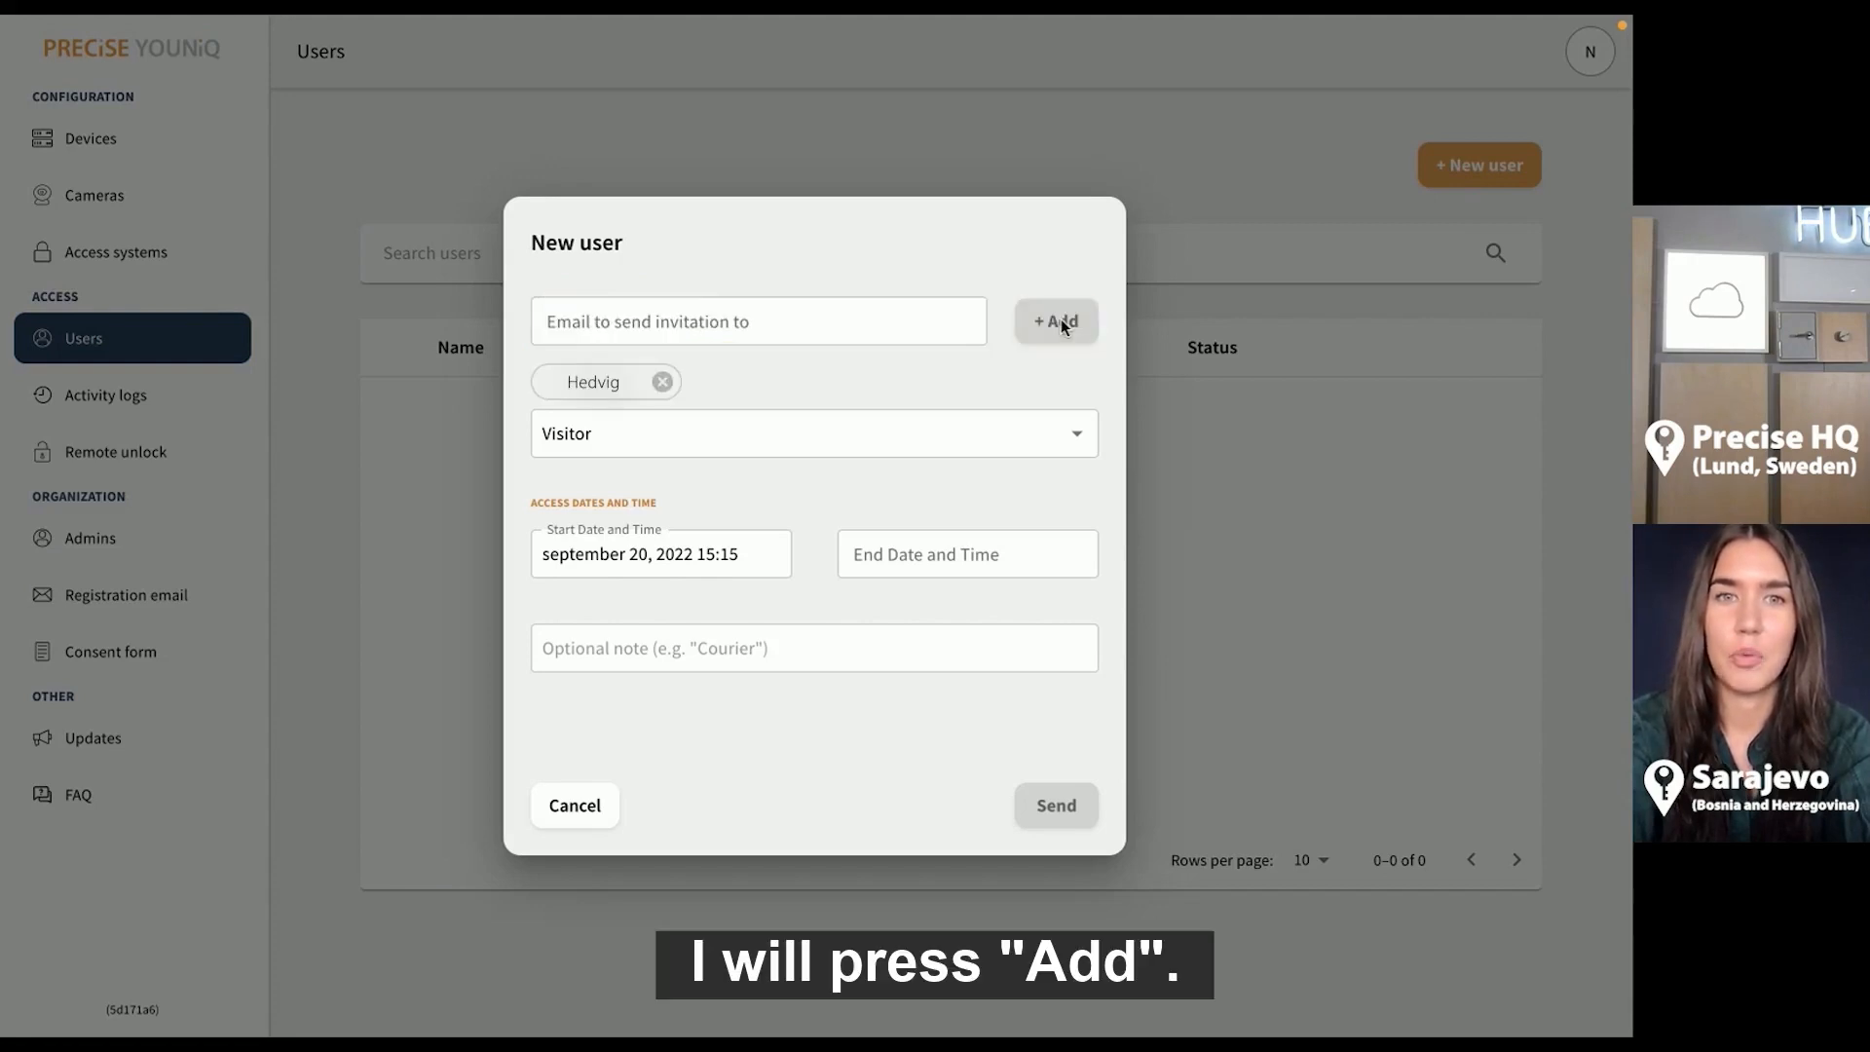
pyautogui.click(933, 434)
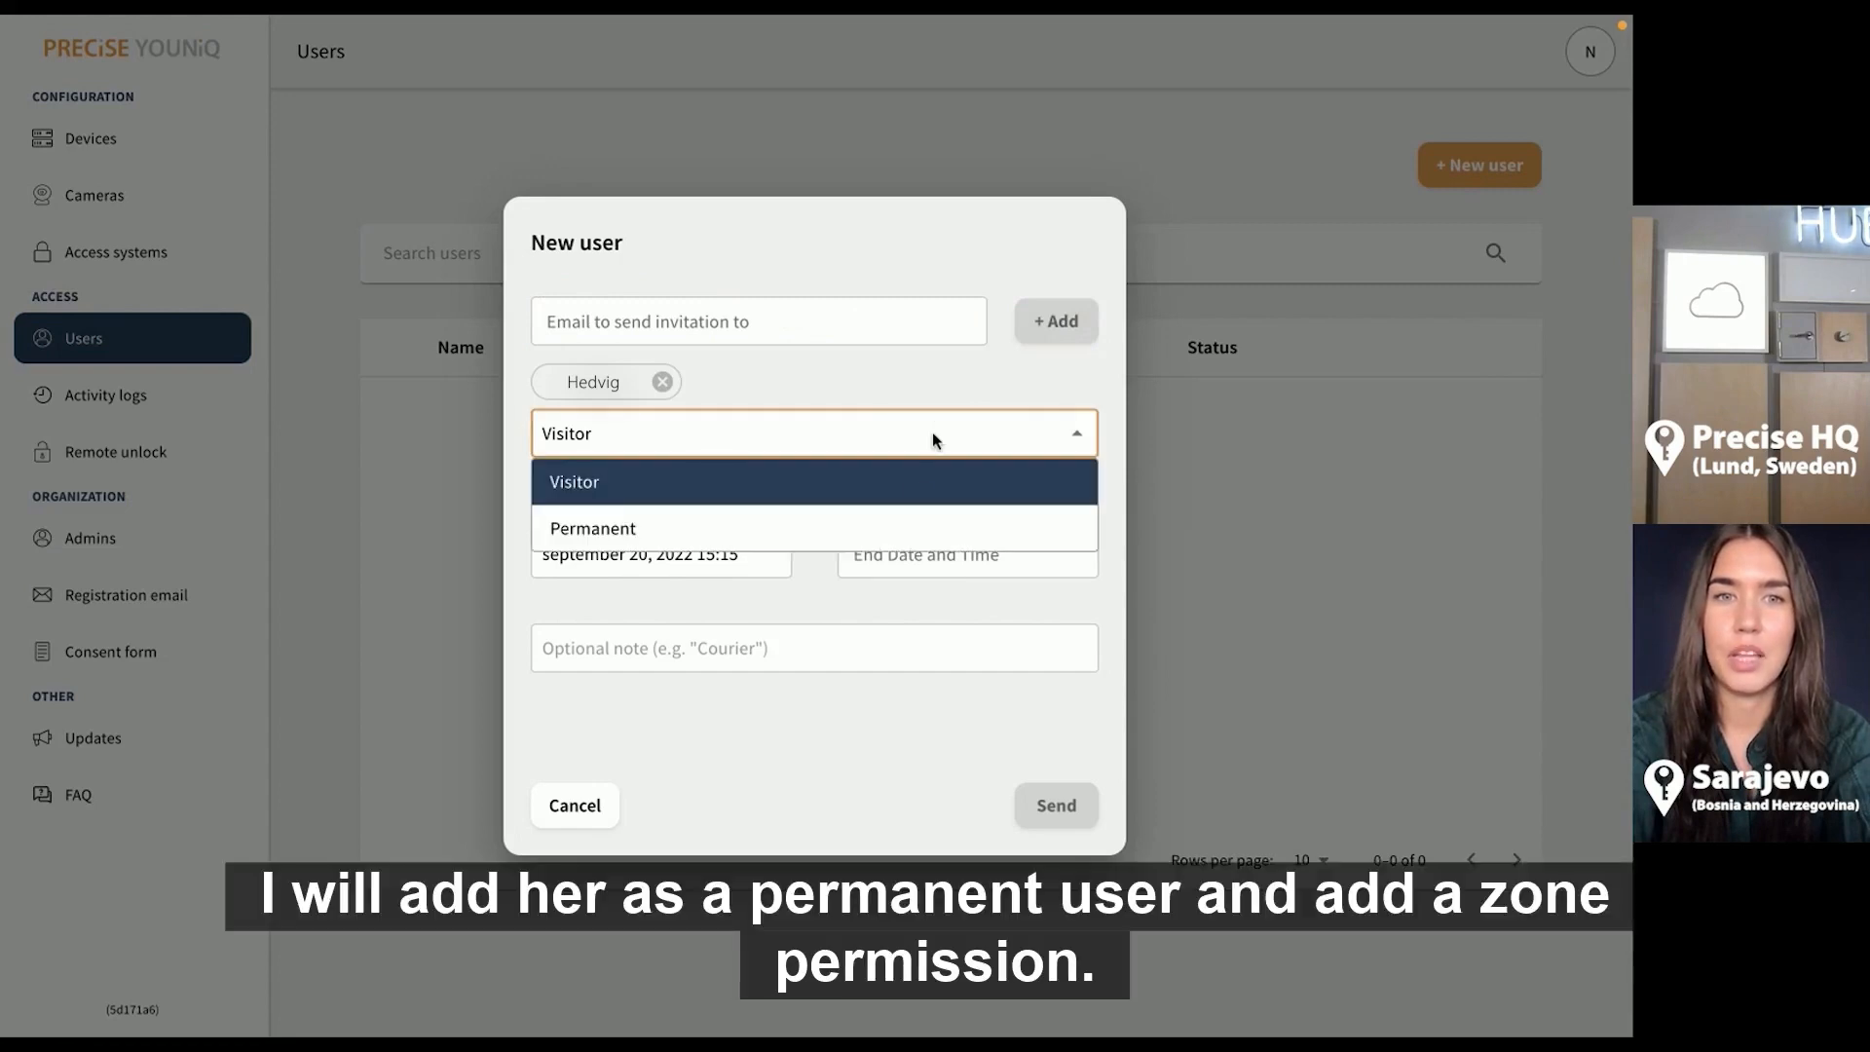
pyautogui.click(905, 516)
# Give the invitee a Main zone permission with 24-hour access
pyautogui.click(670, 528)
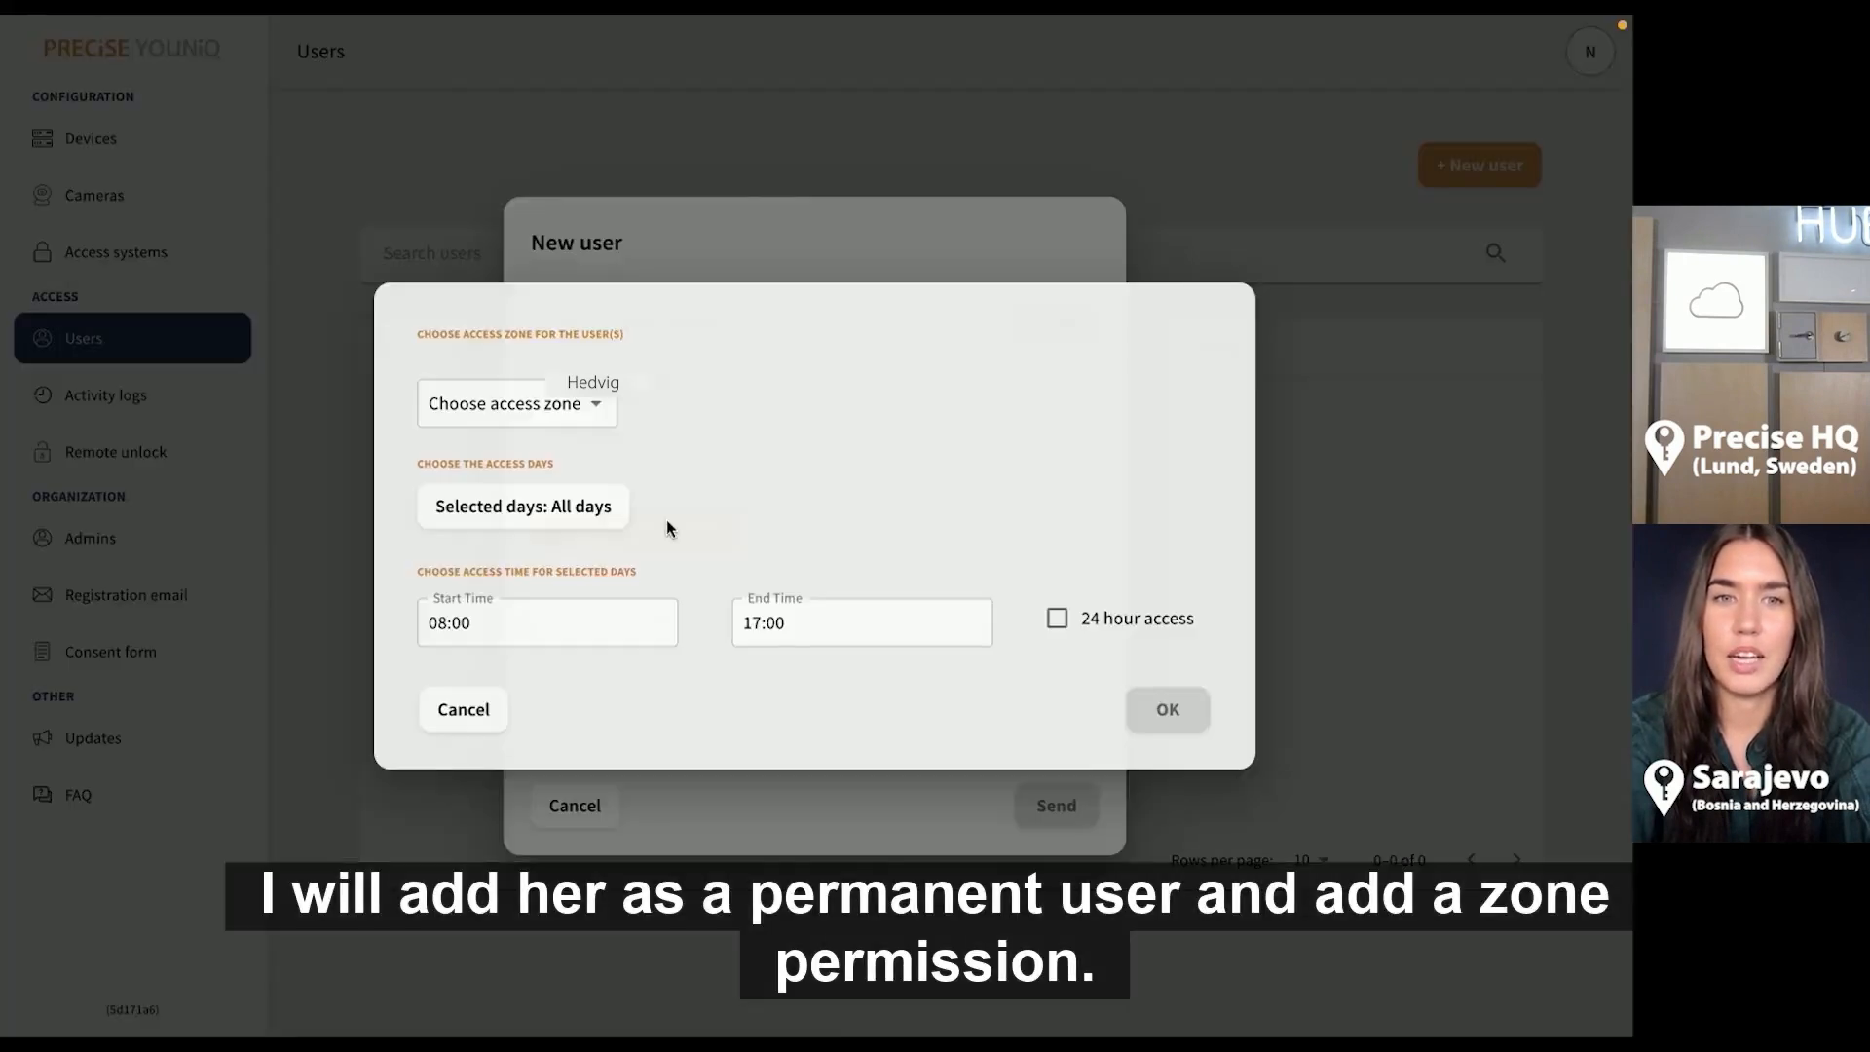
pyautogui.click(585, 414)
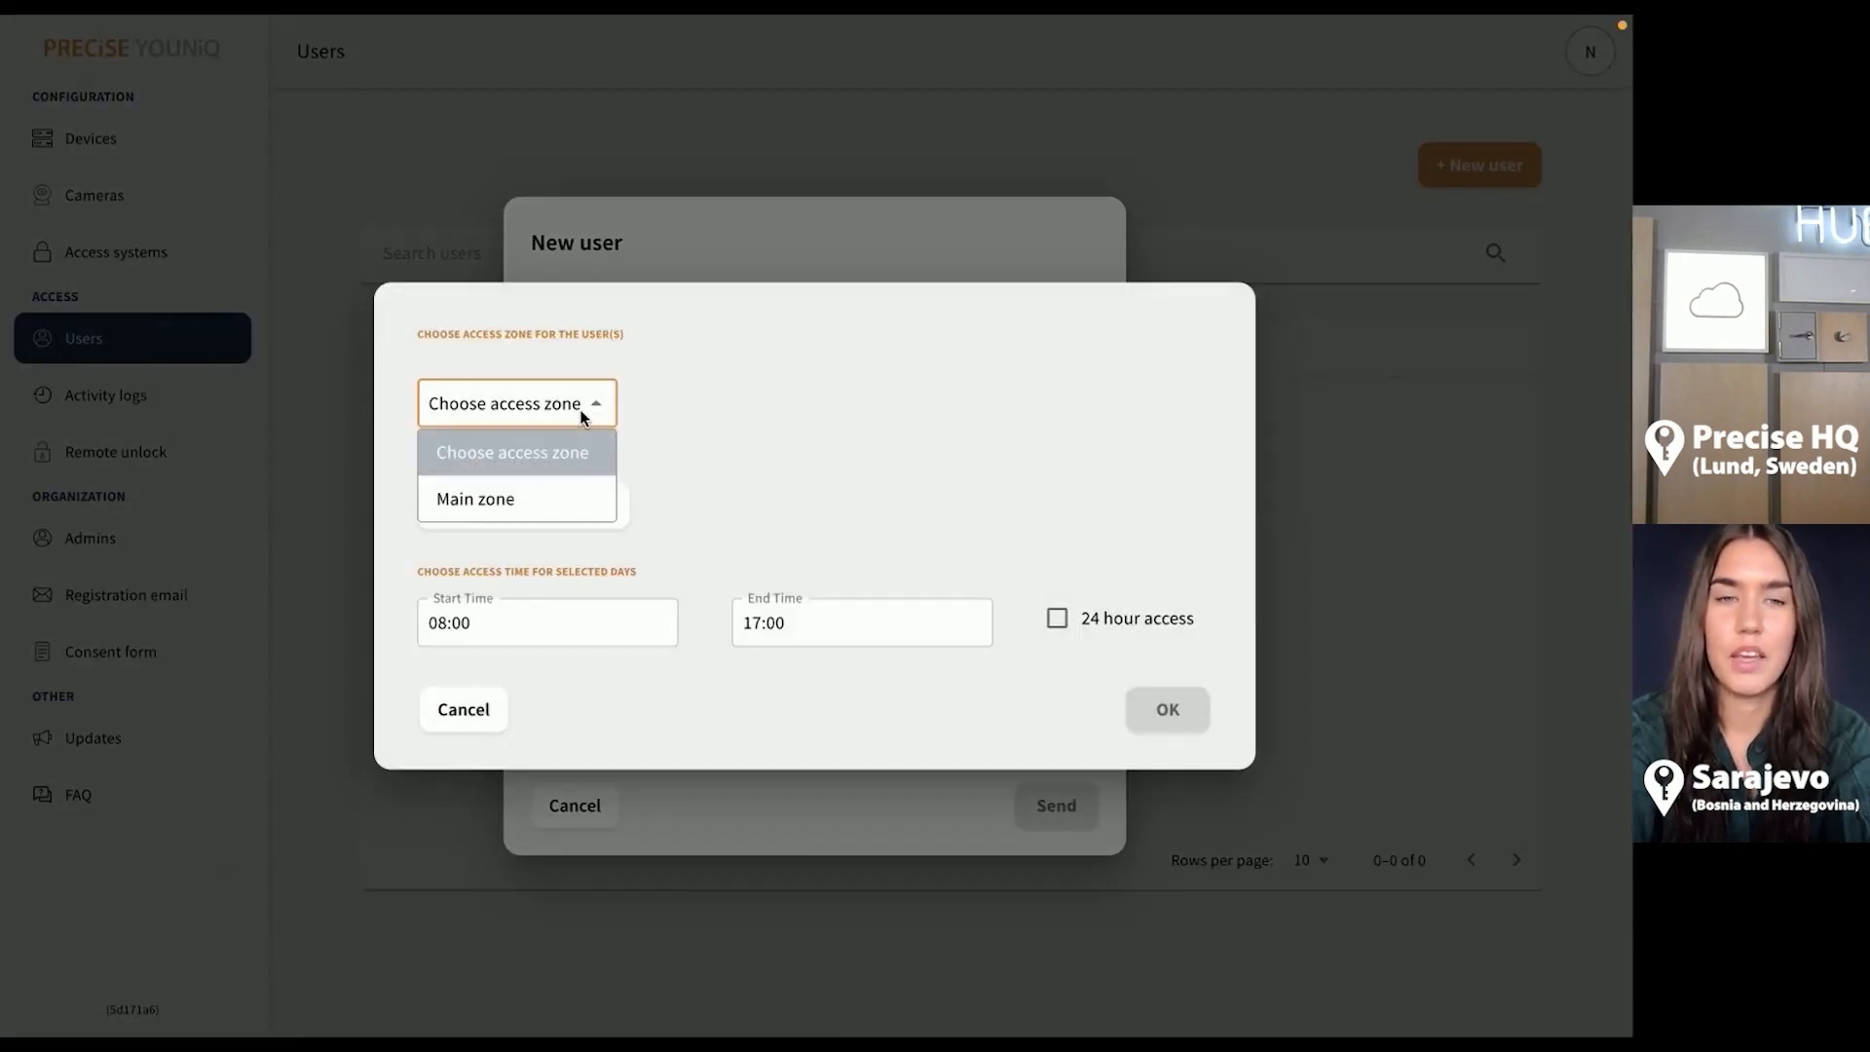
pyautogui.click(555, 516)
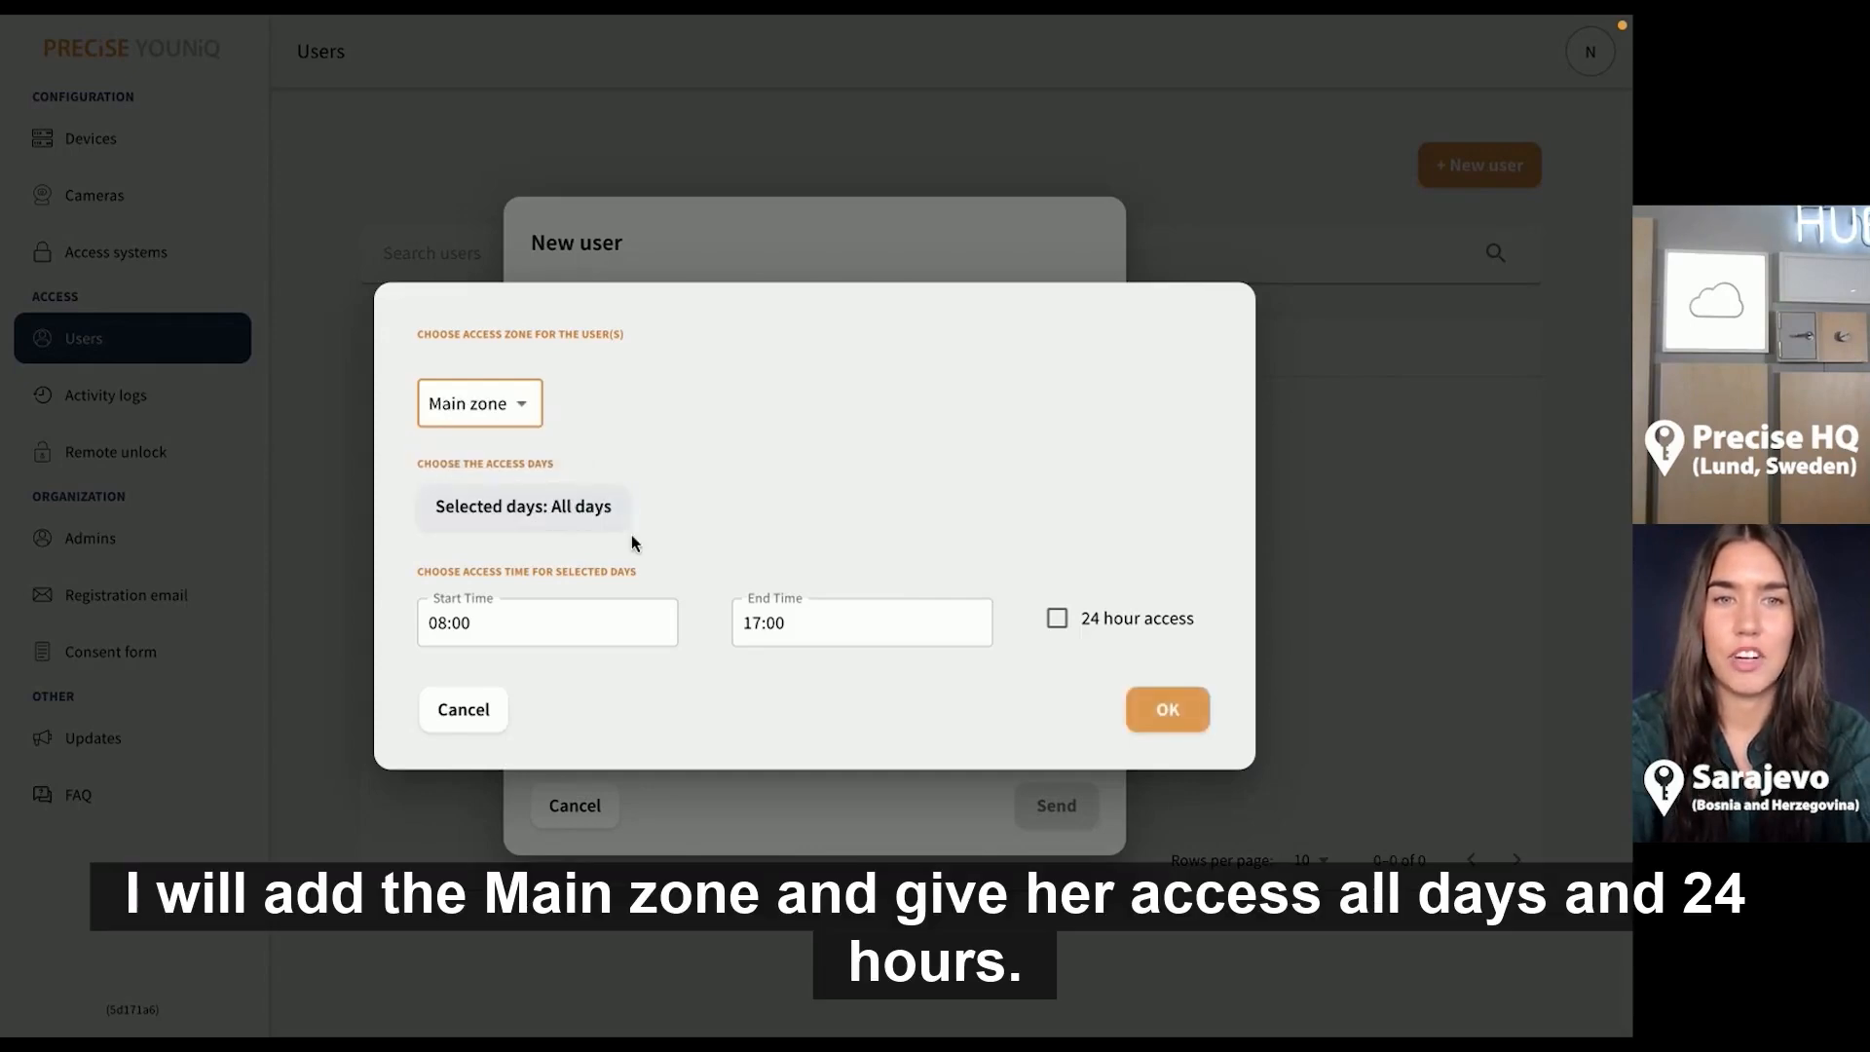
pyautogui.click(1057, 618)
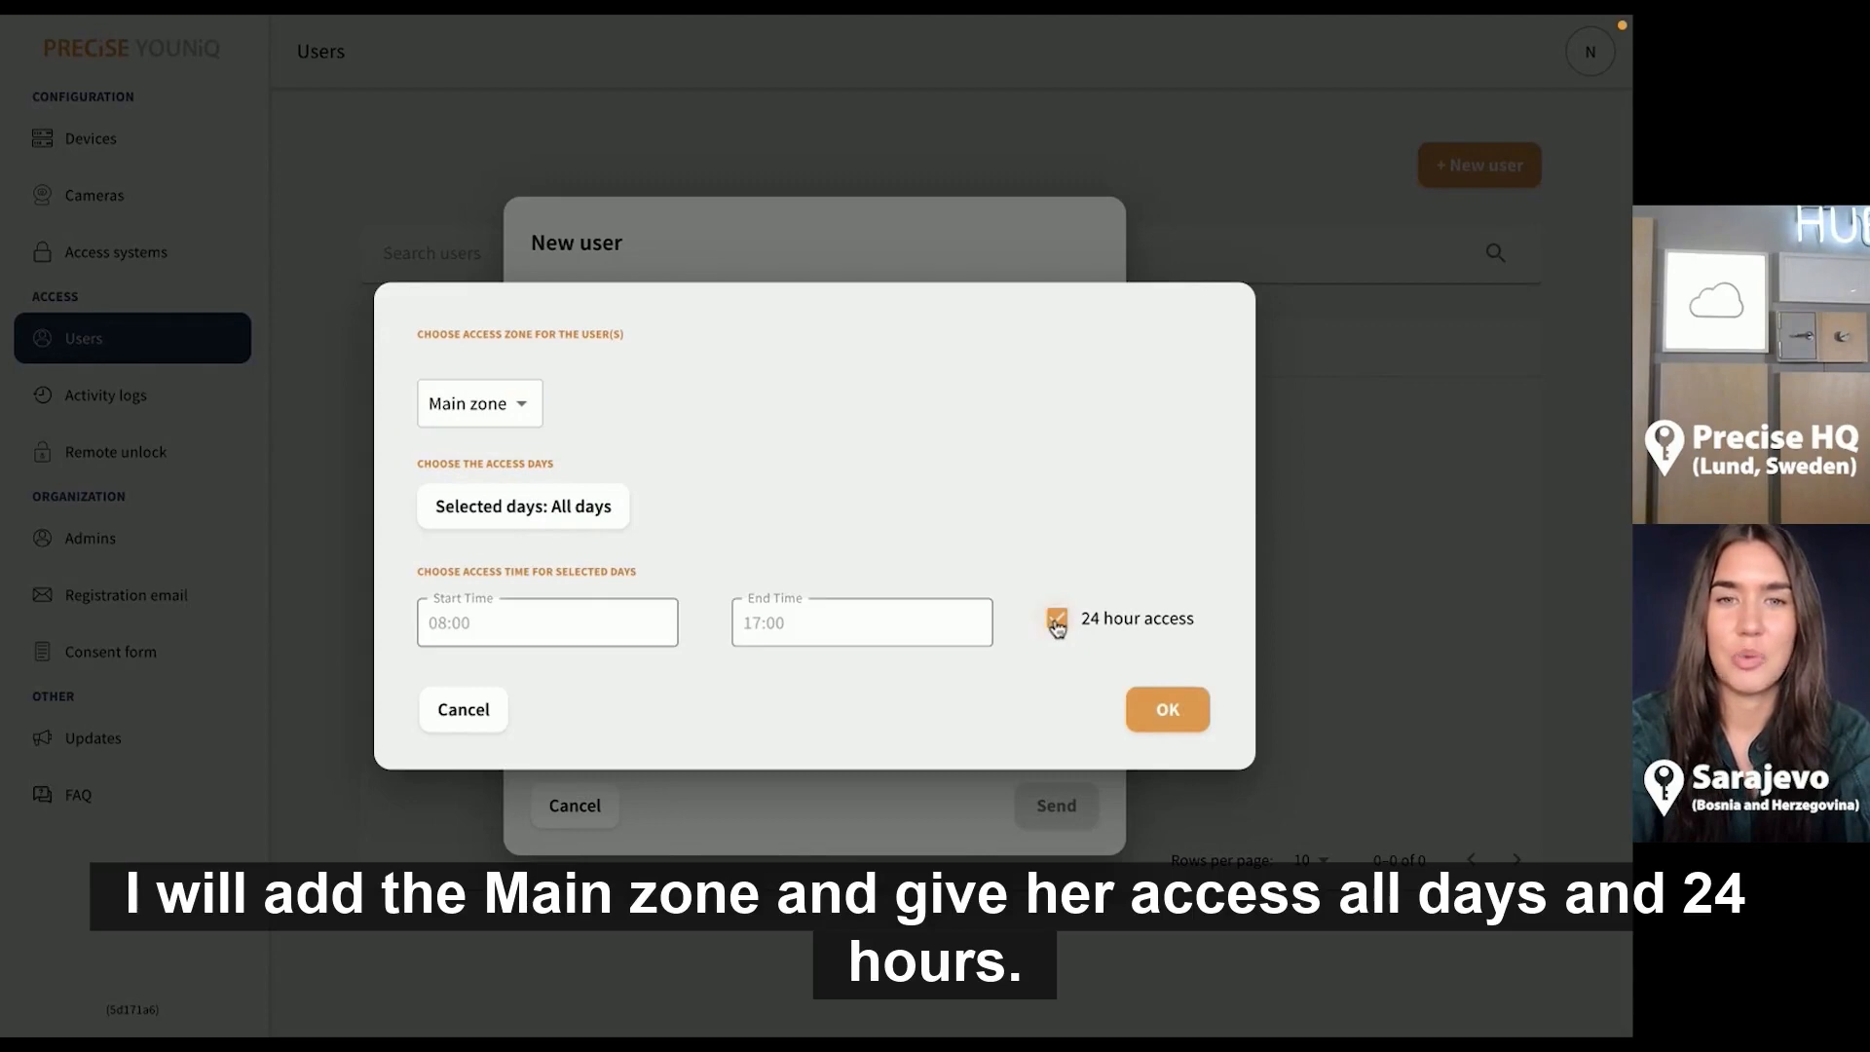
pyautogui.click(1169, 711)
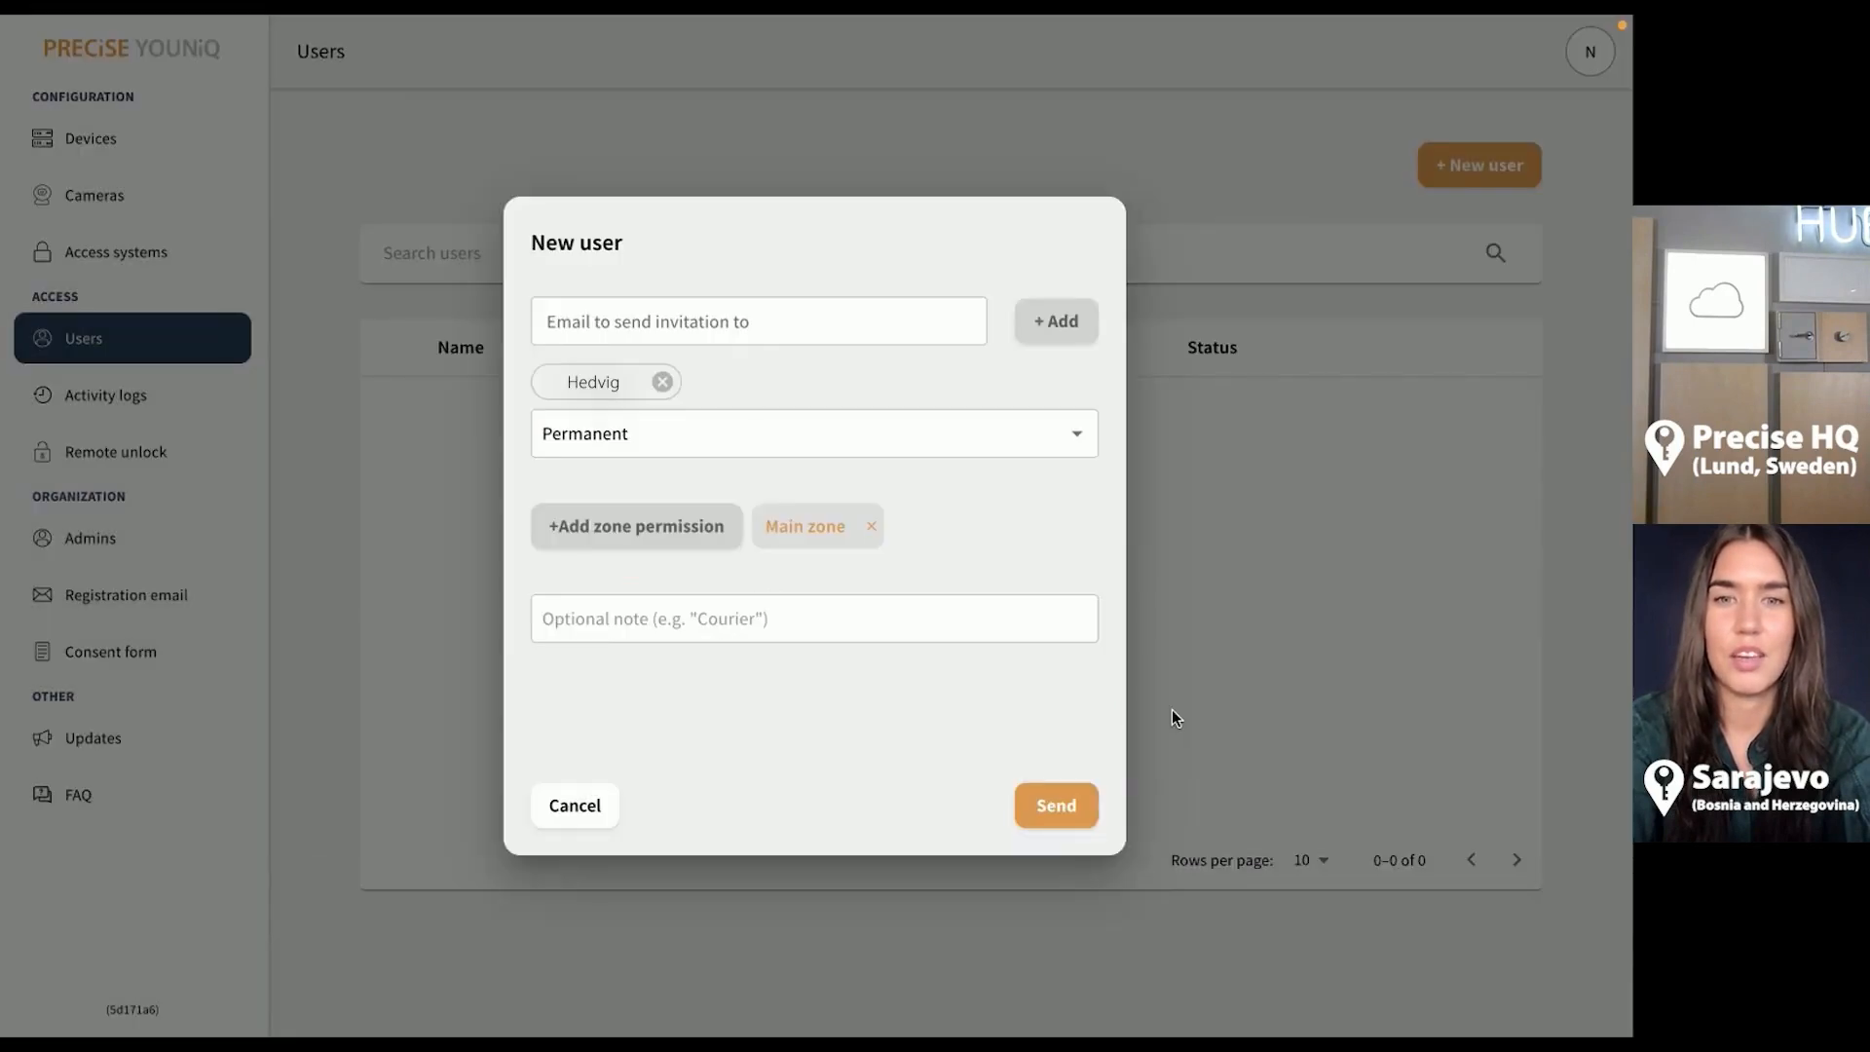
# Send the invitation to enroll the user, then view the Activity logs
pyautogui.click(1064, 808)
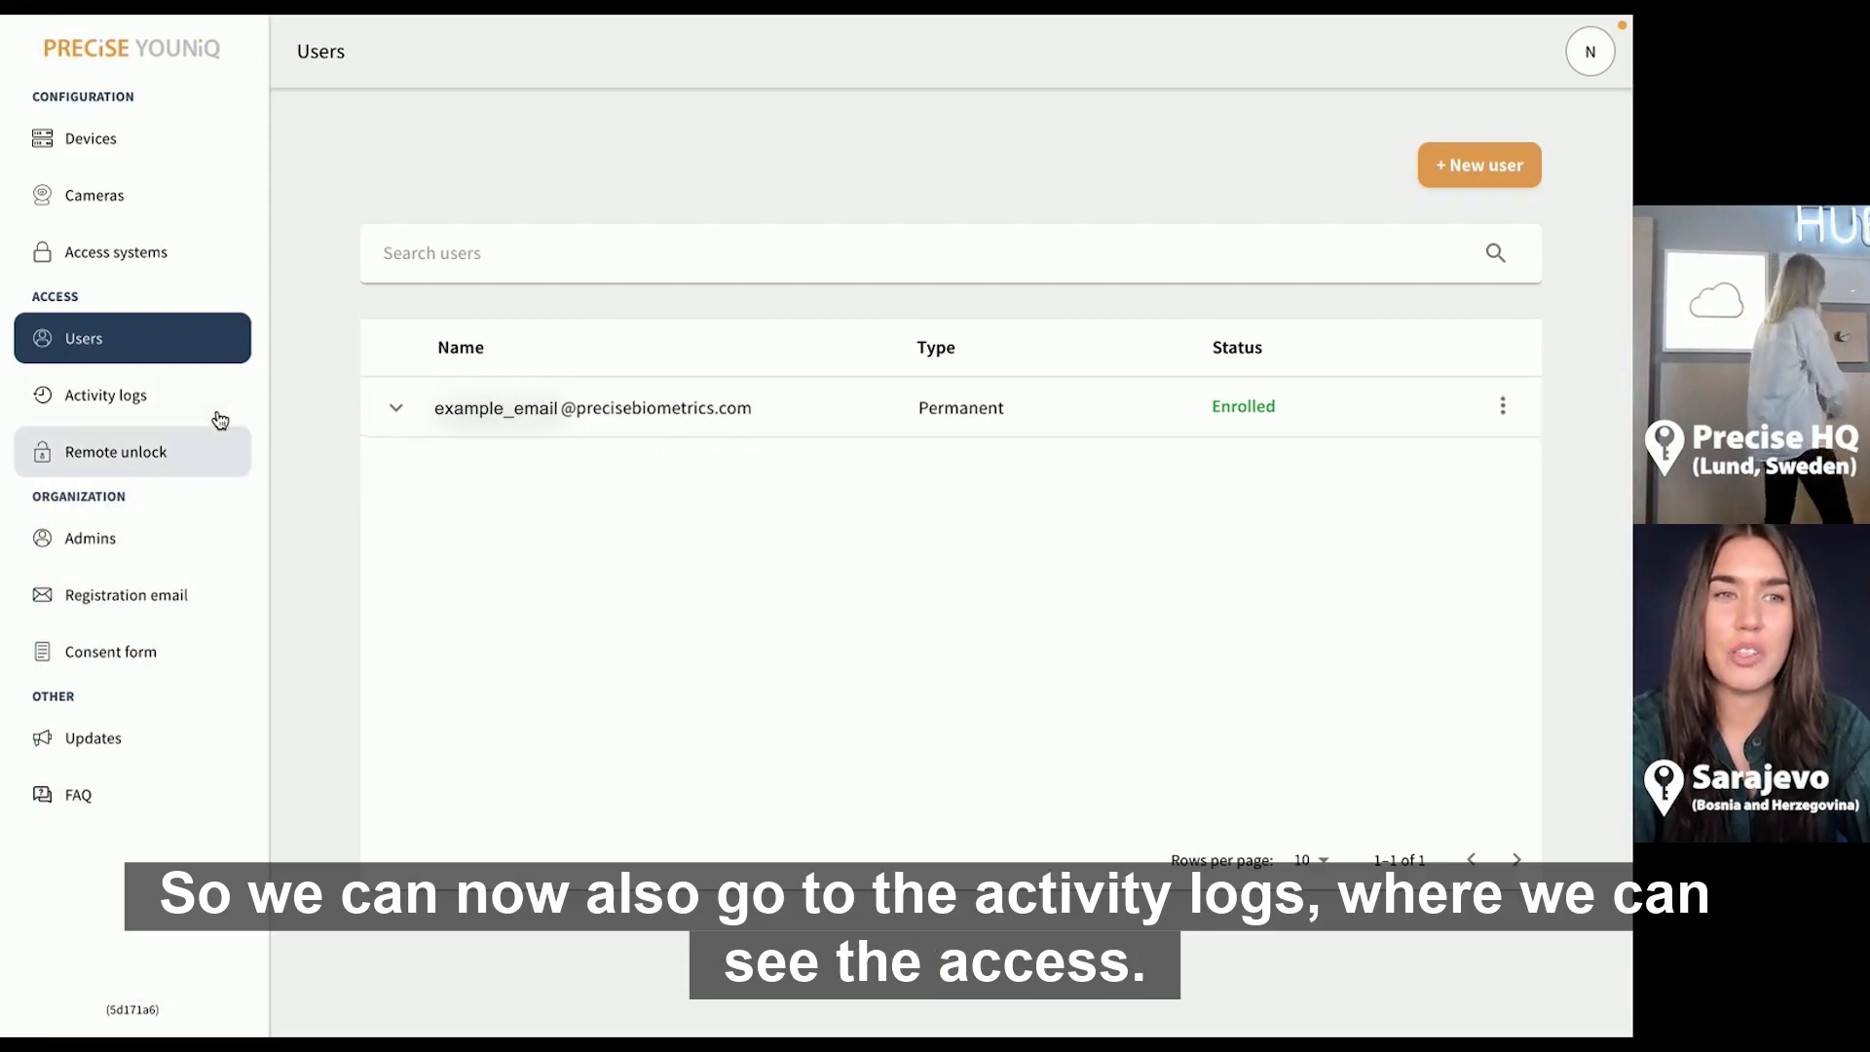
pyautogui.click(174, 408)
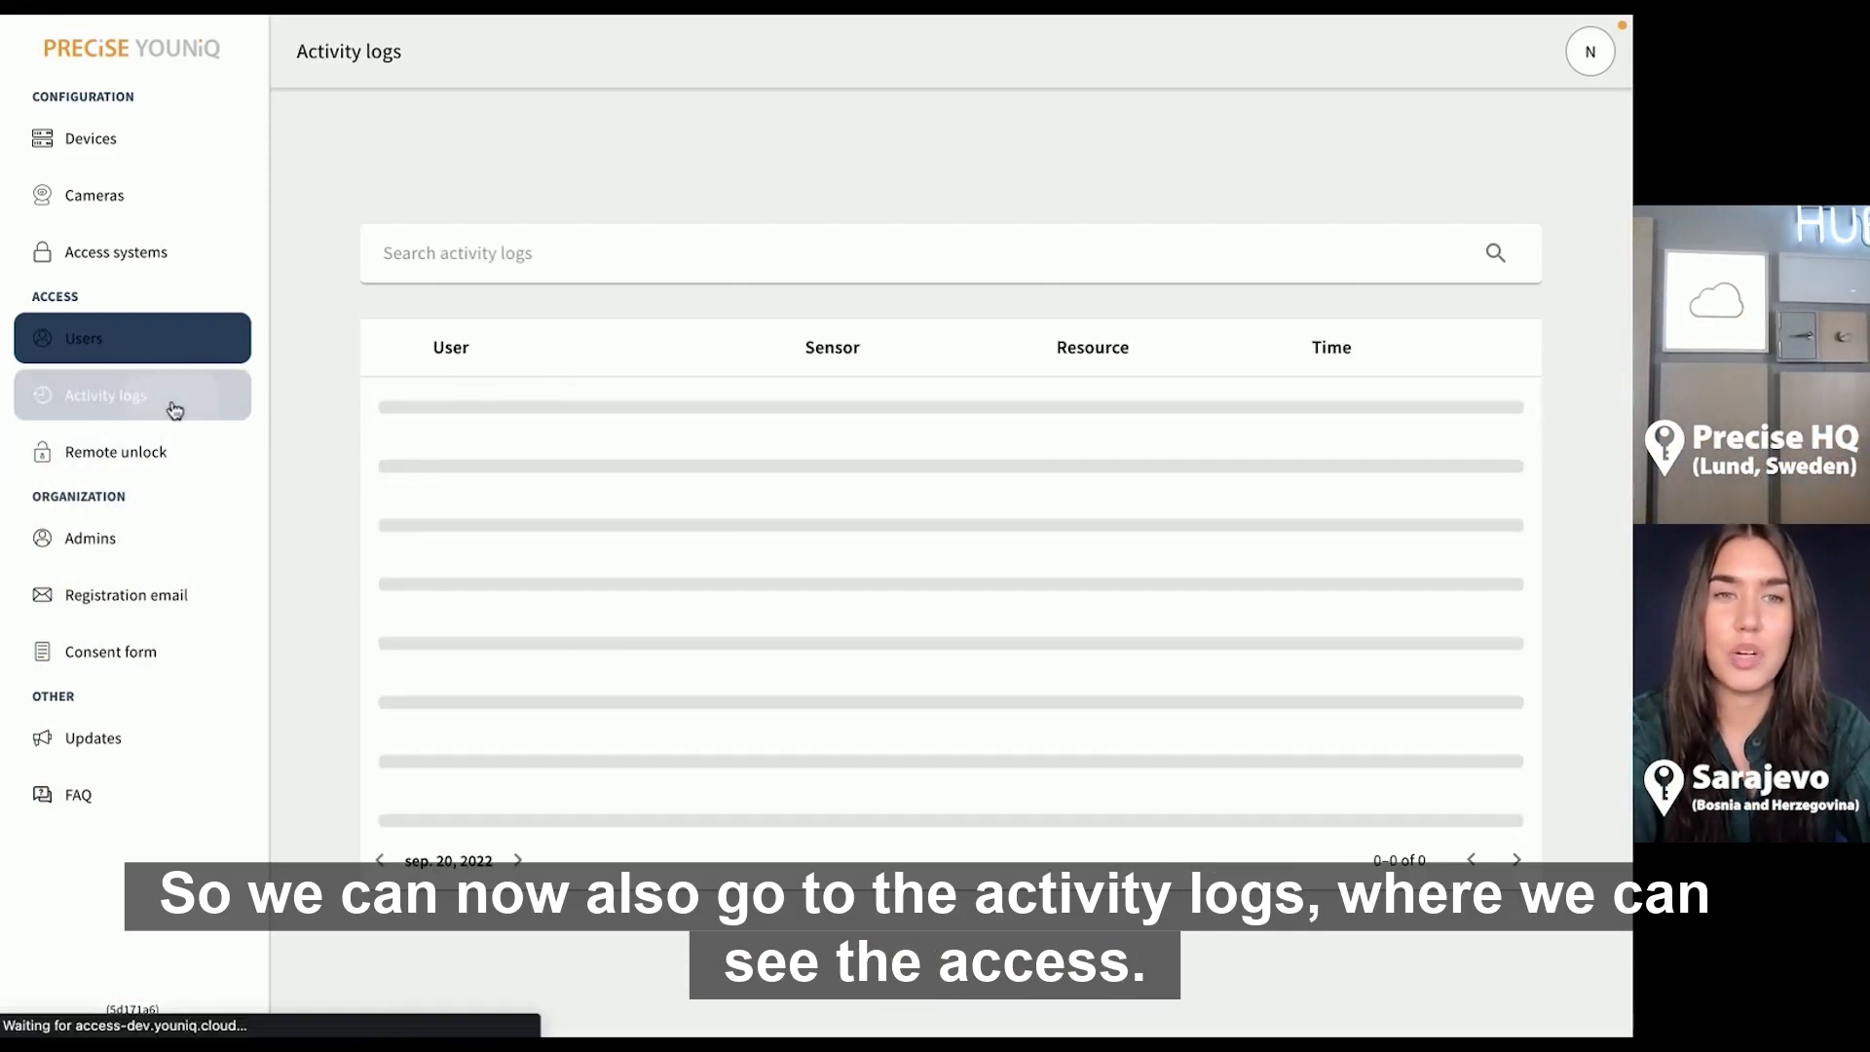